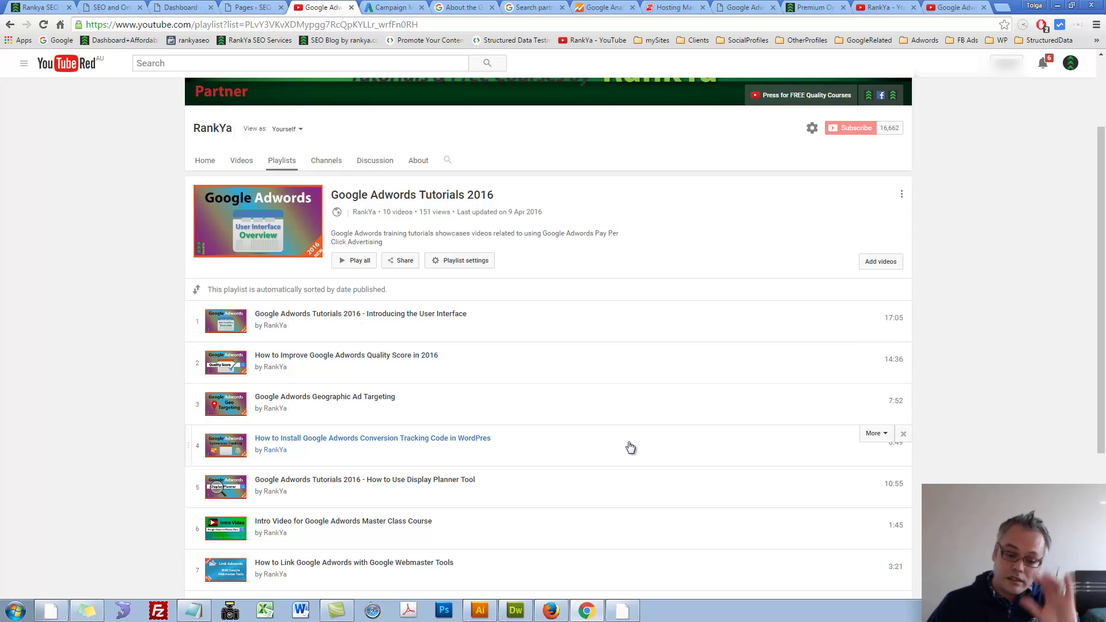
Look through the videos listed in the Google Adwords Tutorials 2016 playlist on YouTube.
scroll(704, 441, down, 4)
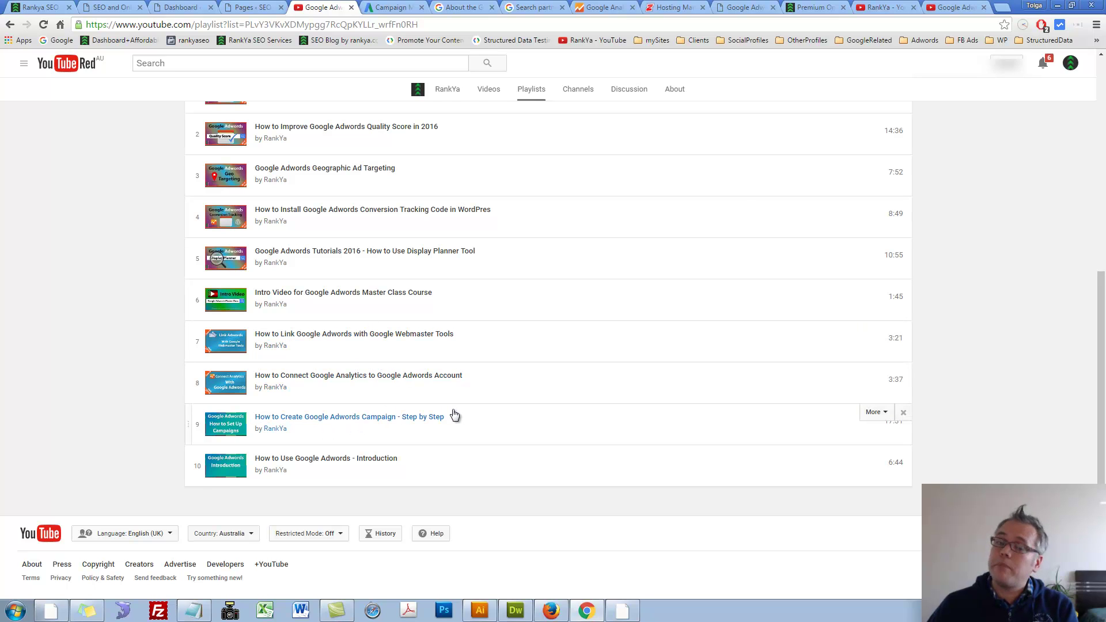
scroll(507, 374, up, 2)
scroll(508, 375, up, 3)
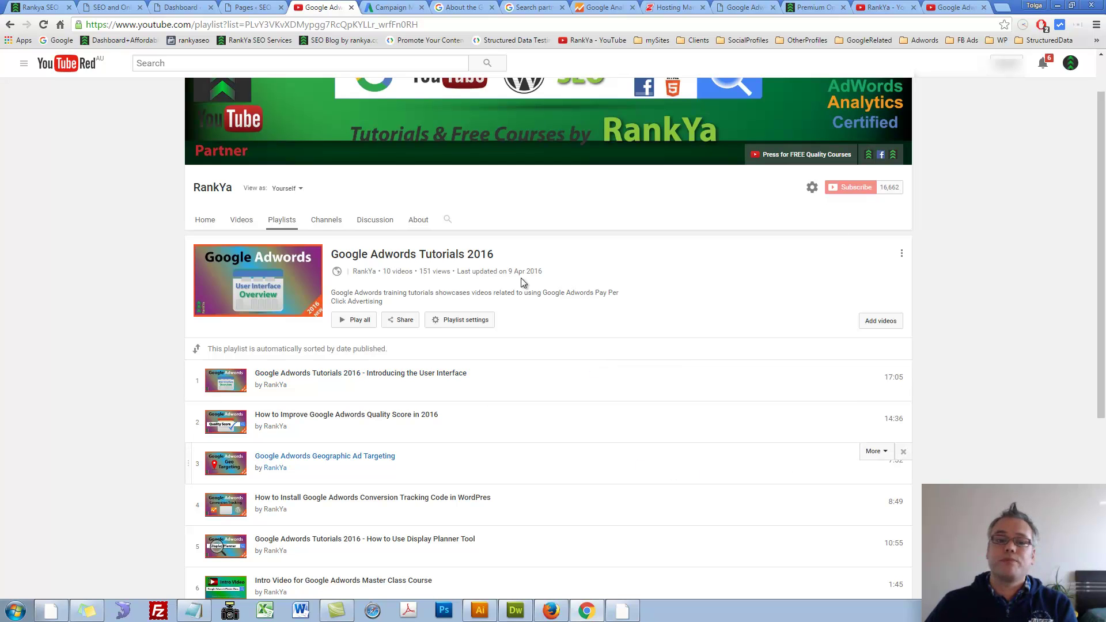
click(387, 9)
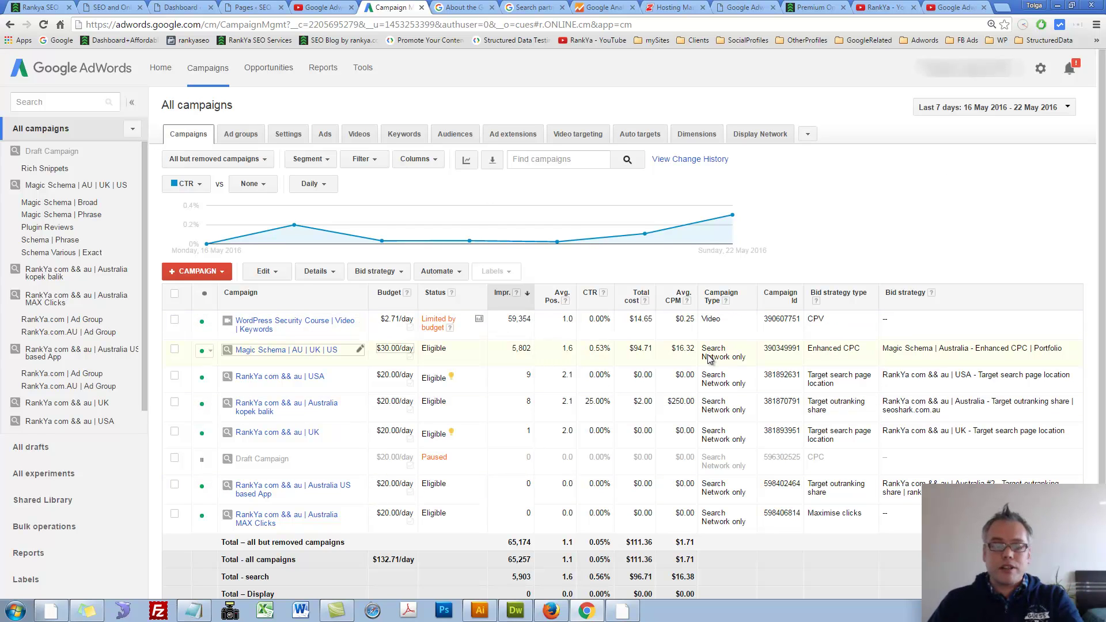
click(323, 7)
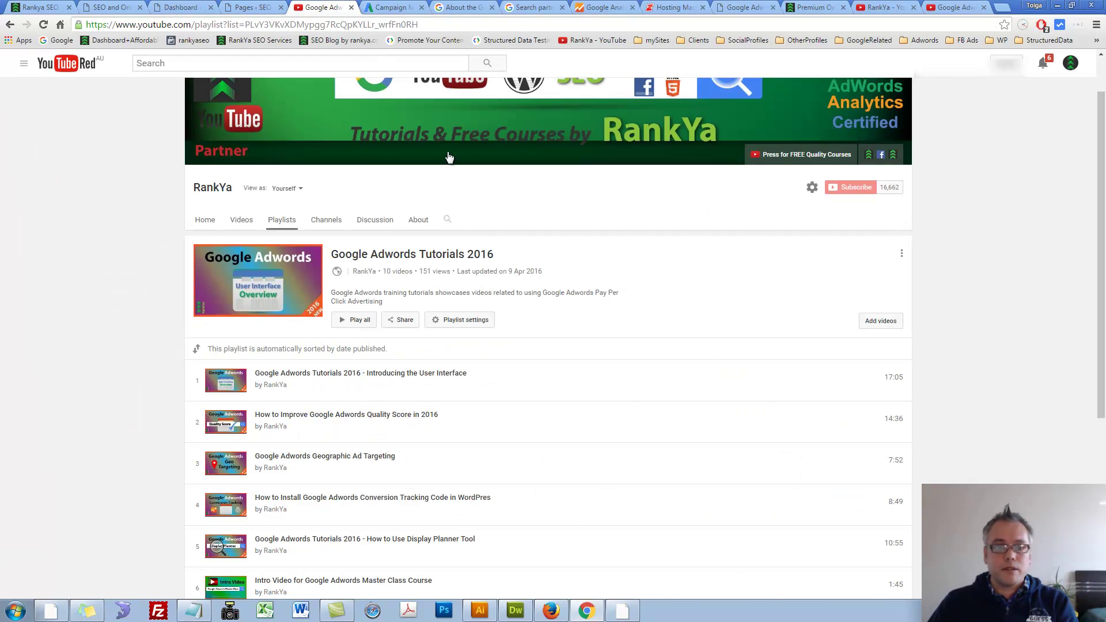
scroll(479, 406, down, 3)
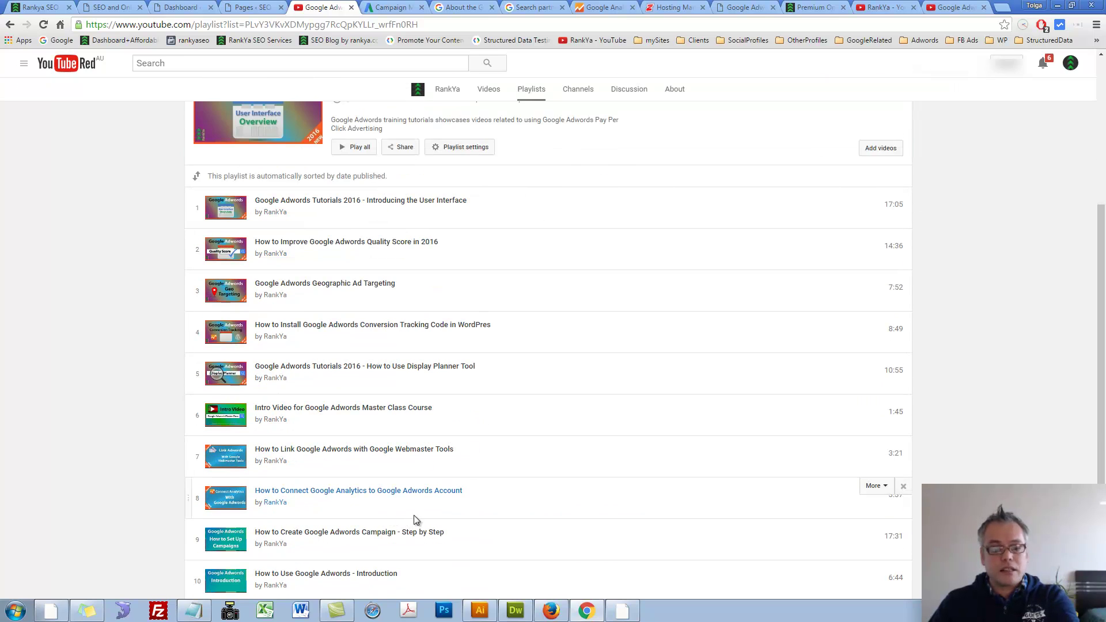
Switch to Google AdWords and copy the "RankYa com && au | USA" campaign from the campaign list.
click(394, 8)
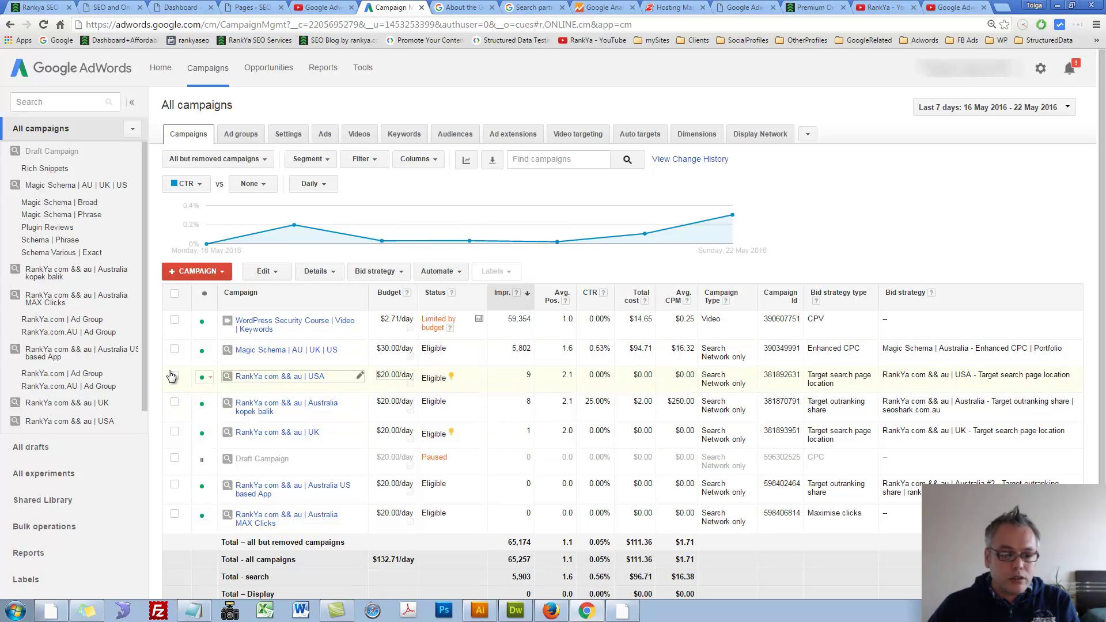
click(175, 376)
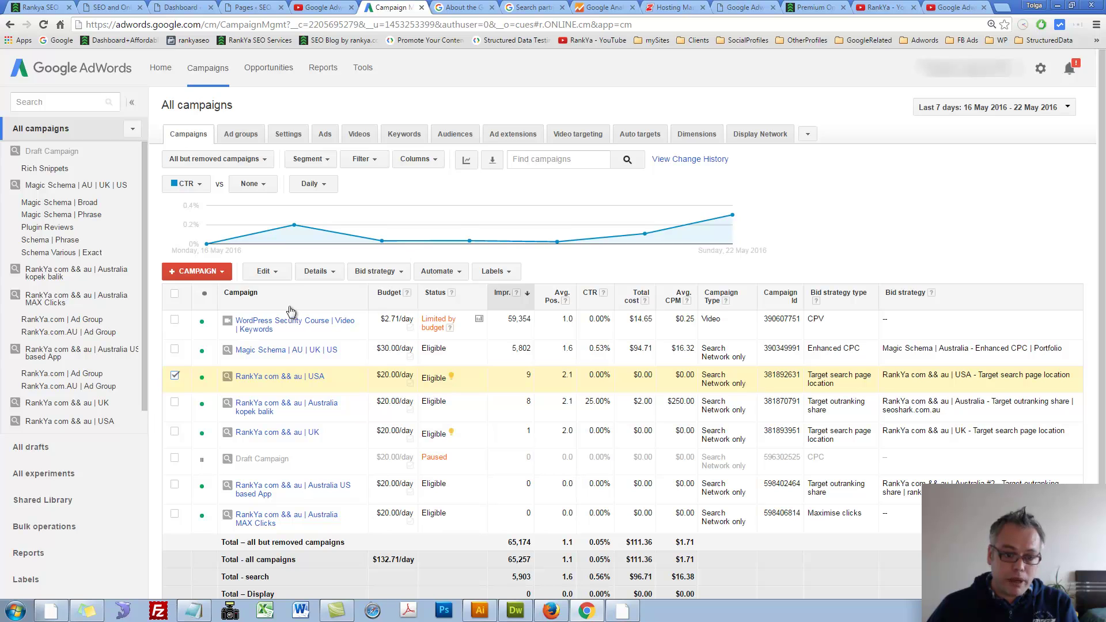
click(270, 273)
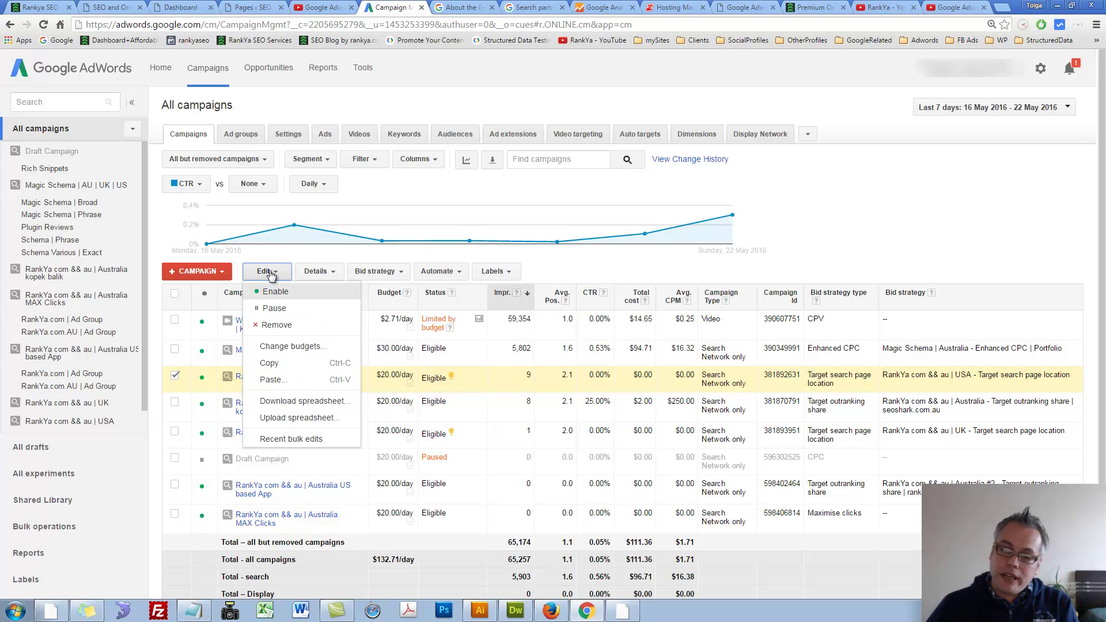
click(282, 364)
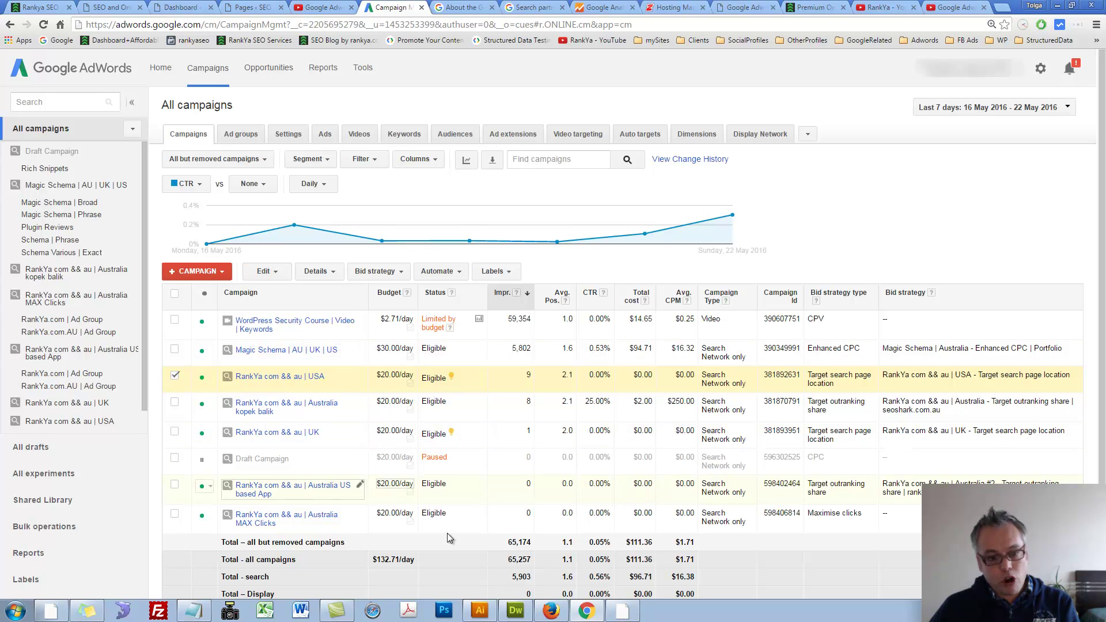
click(175, 375)
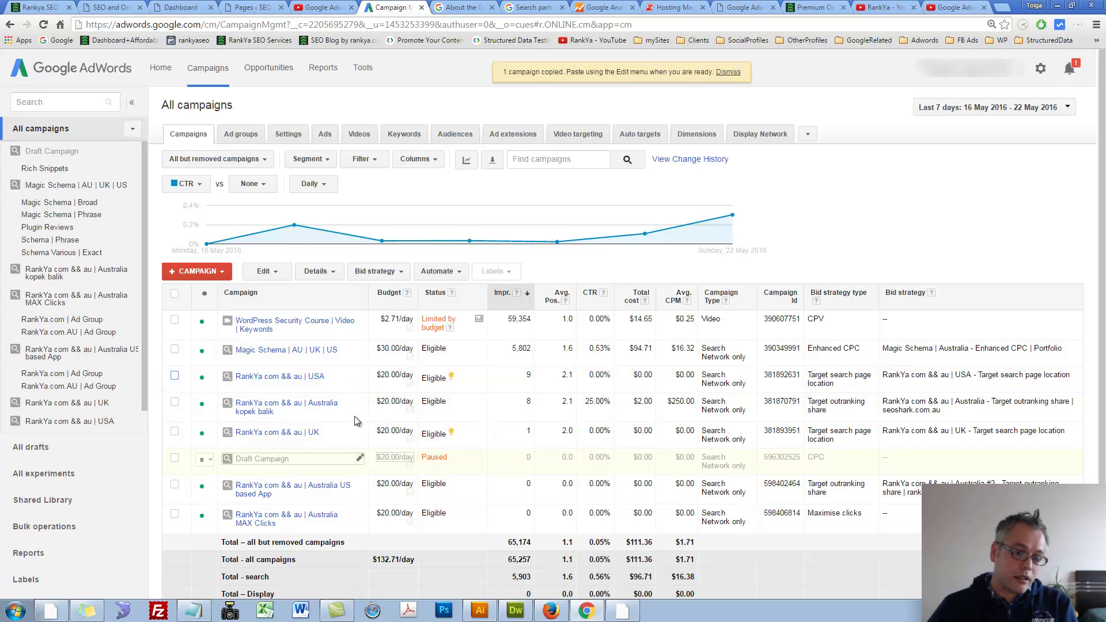
Bring up the paste options for the copied campaign and leave them without pasting.
click(282, 273)
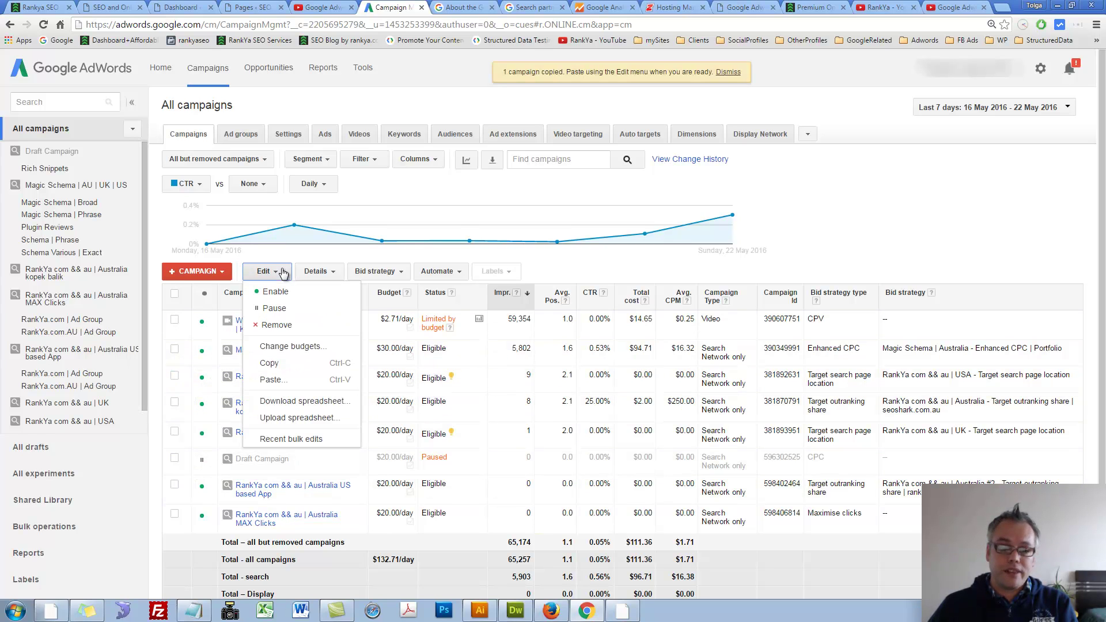
click(267, 381)
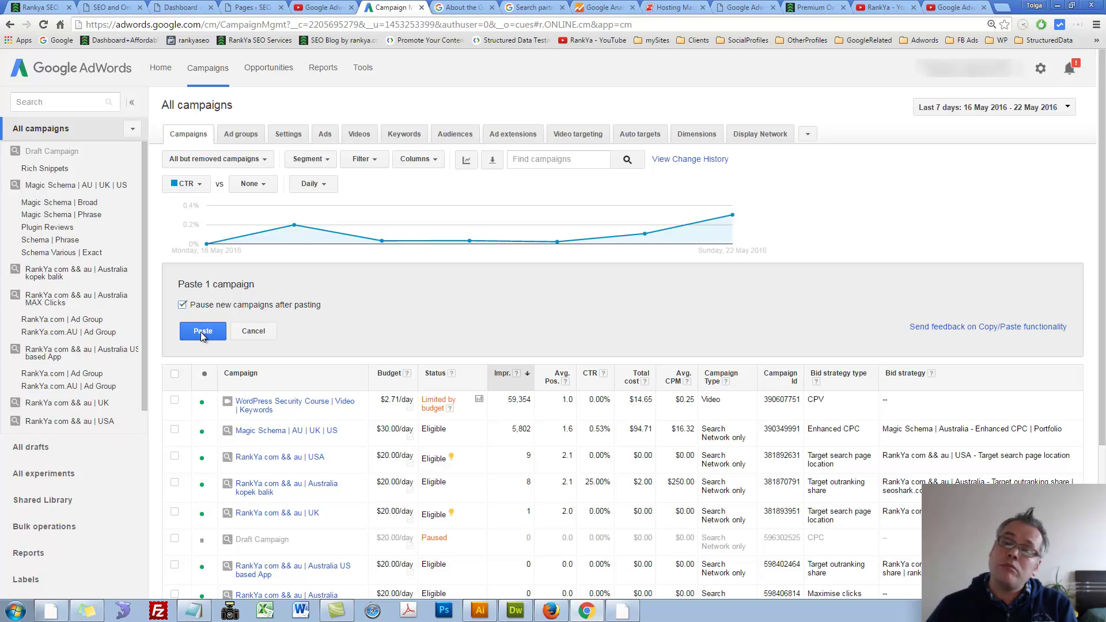
click(253, 329)
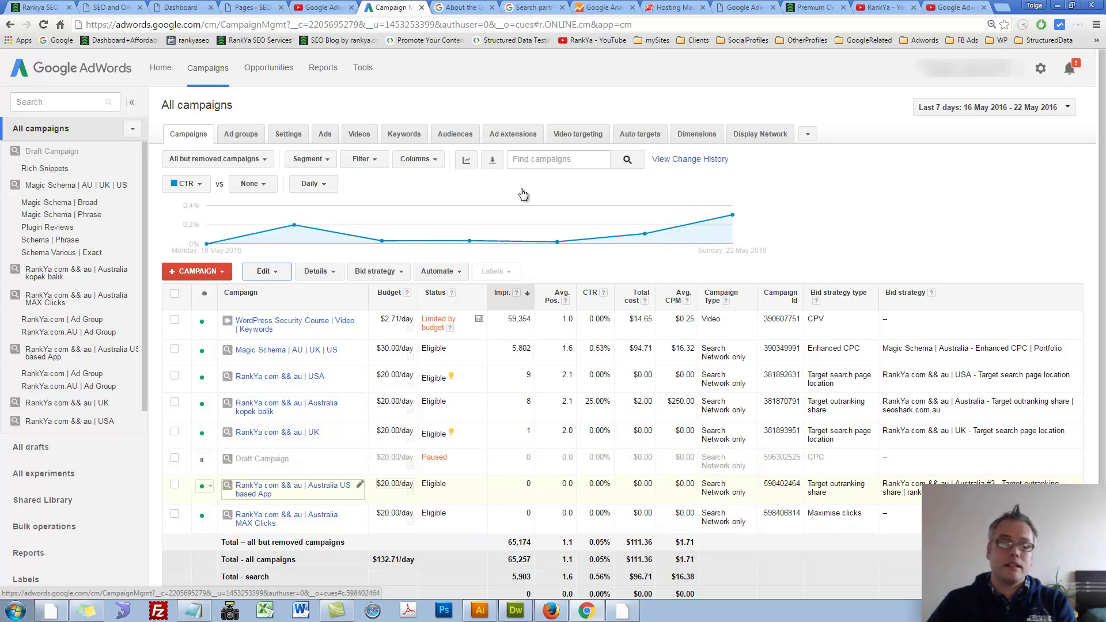
View the account's ad groups and ads, and return to the list of all campaigns.
click(239, 133)
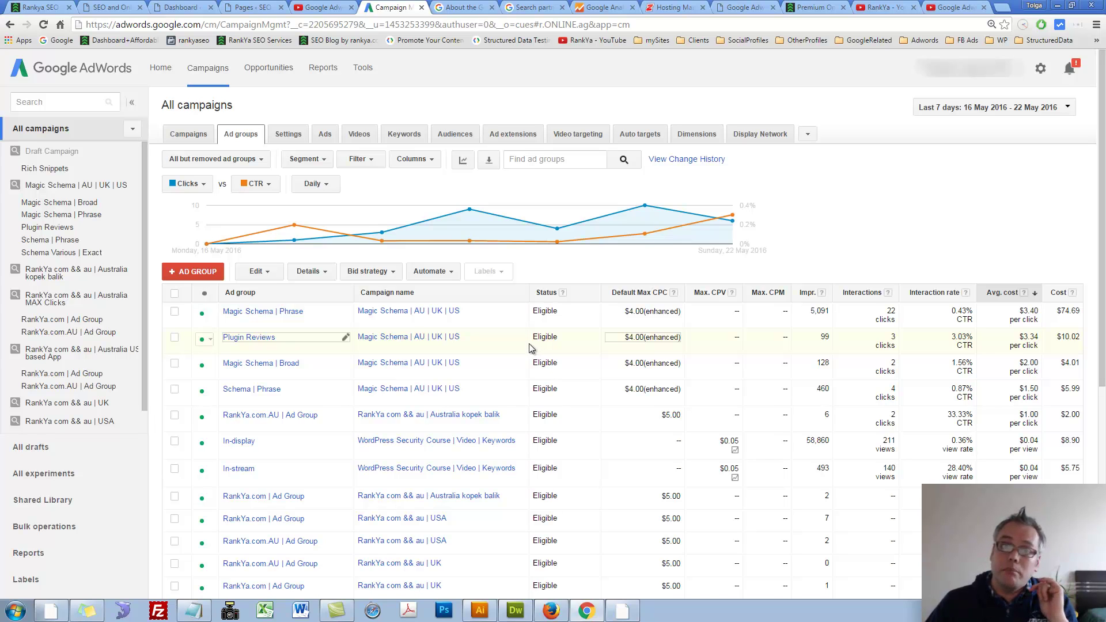
click(324, 132)
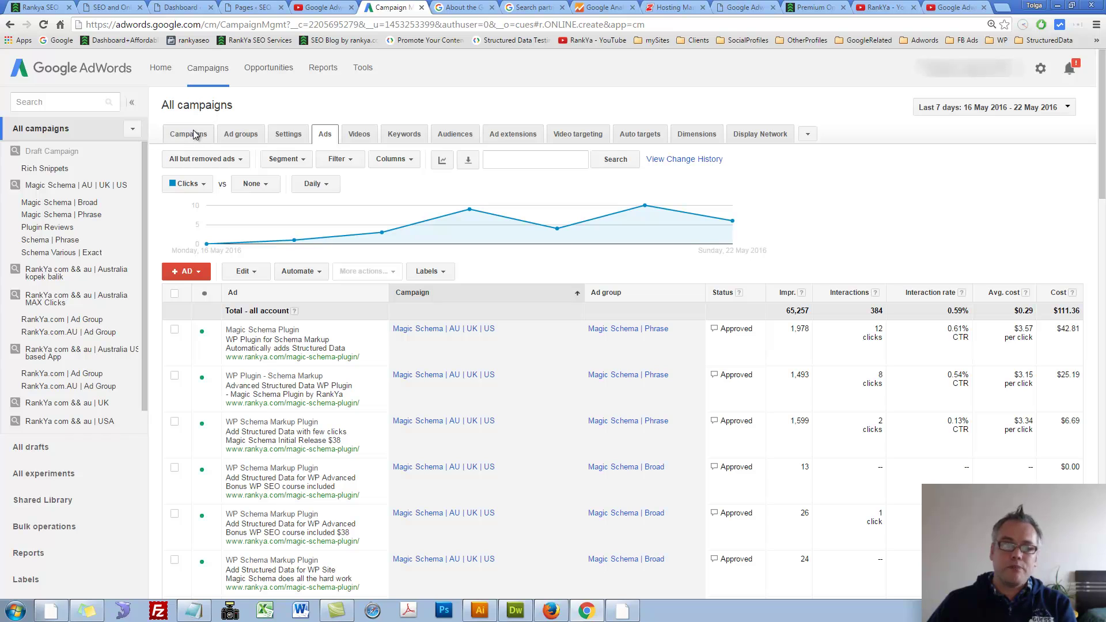
click(195, 134)
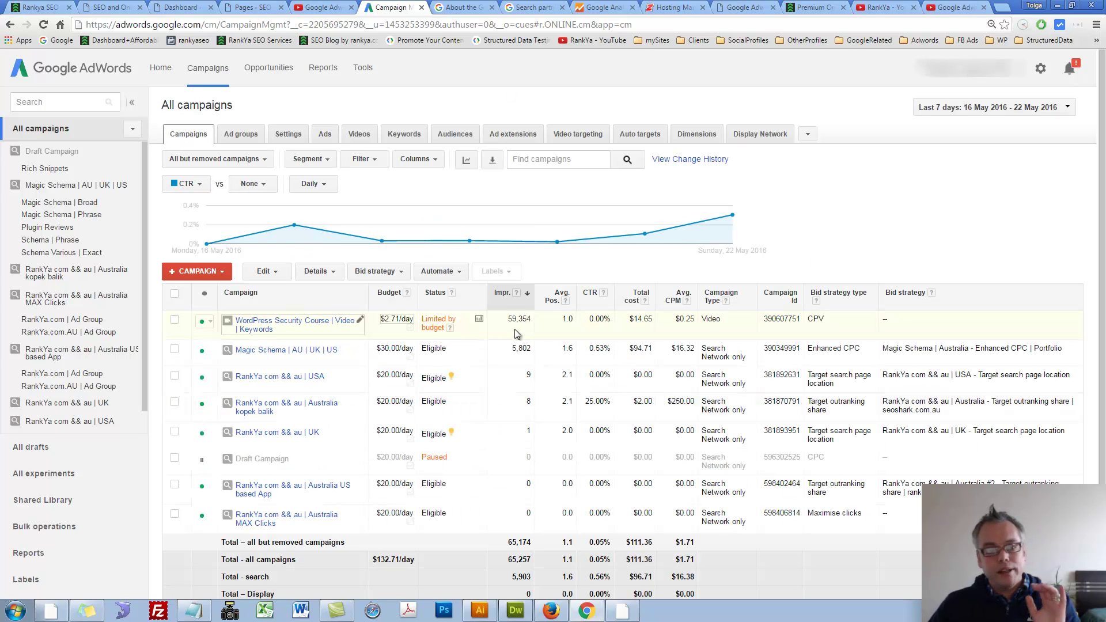
Open the Draft Campaign's settings and examine the available campaign types, including the Standard option, without saving a change.
click(261, 459)
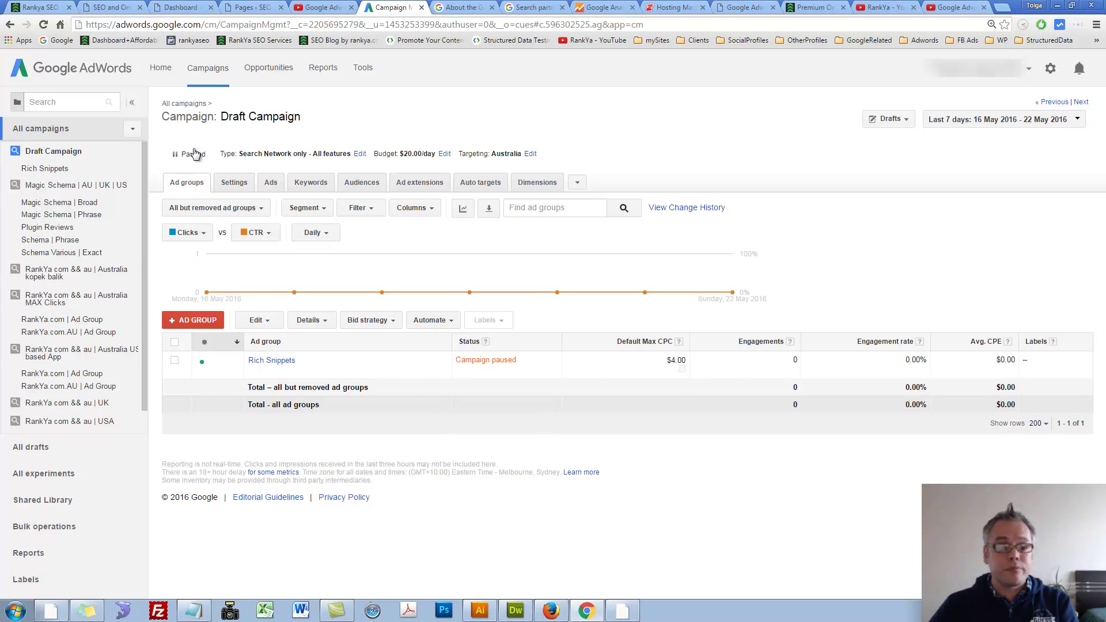
click(223, 185)
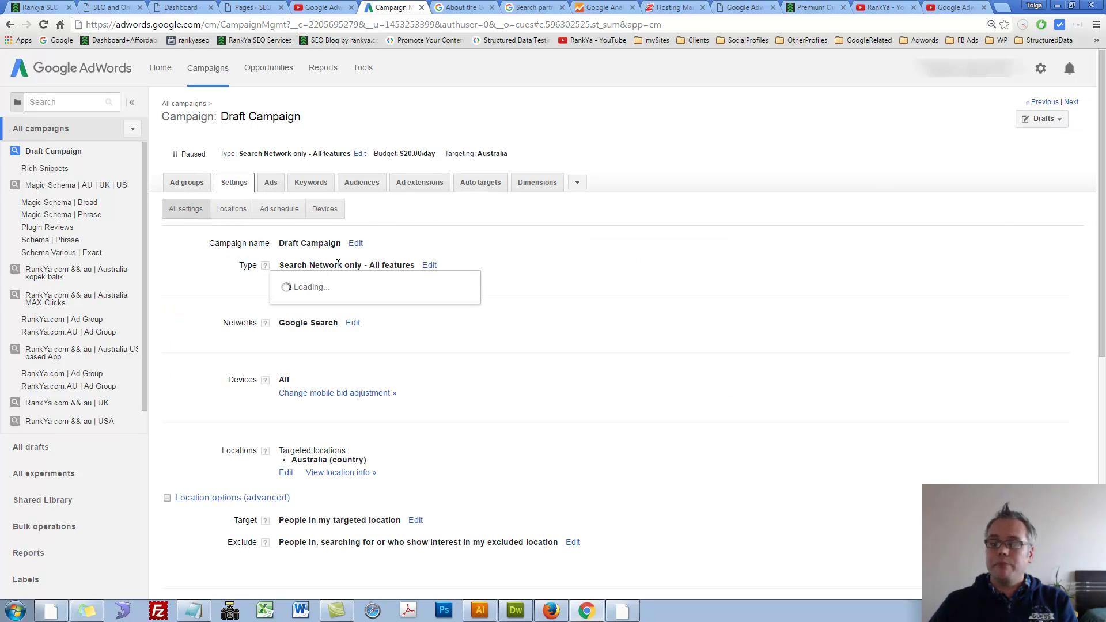
click(431, 266)
click(424, 307)
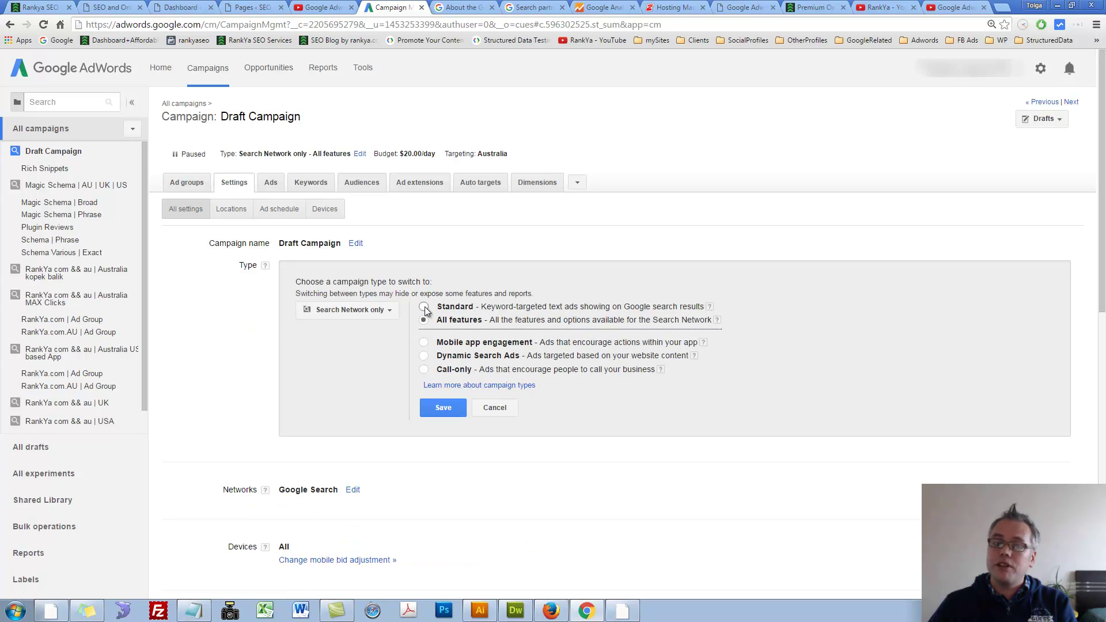
click(375, 309)
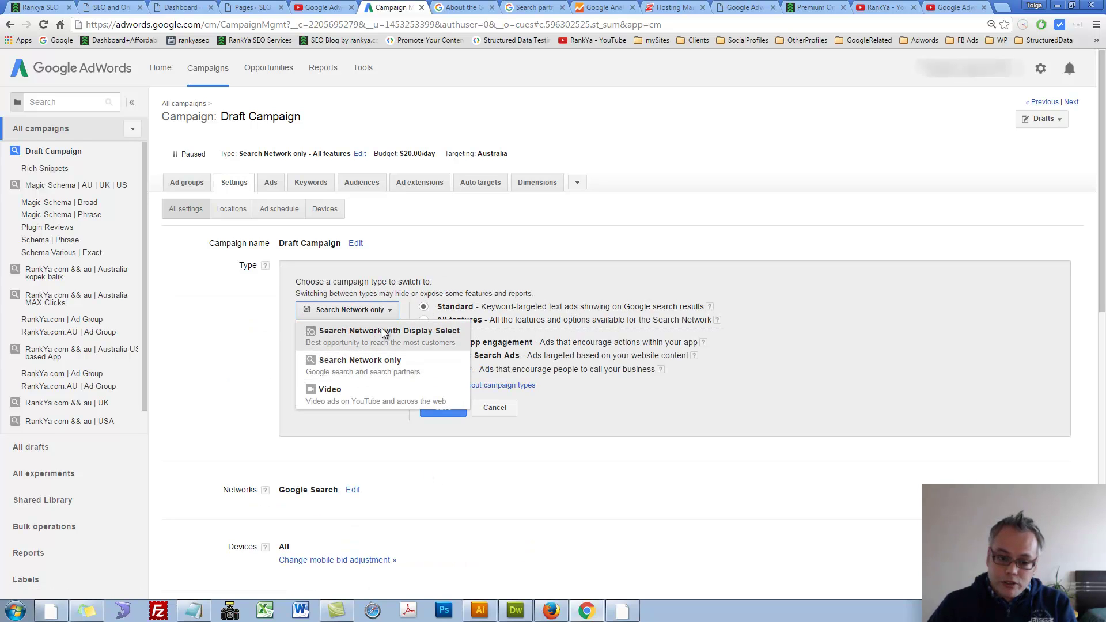
click(513, 407)
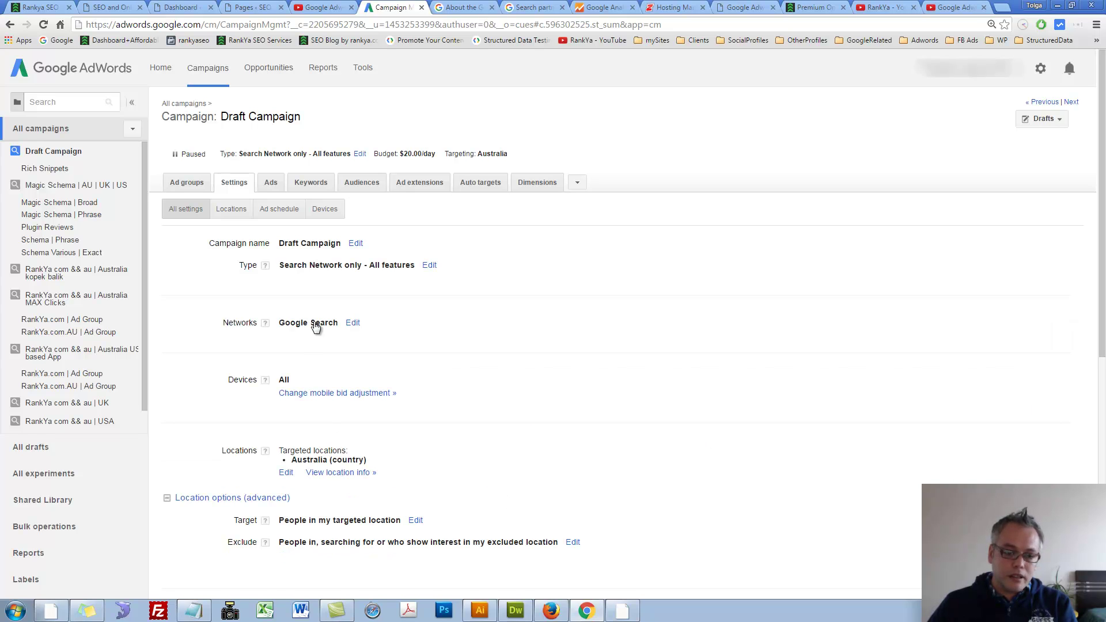
Examine the search partners option in the campaign's network settings and read the Search partners article in AdWords Help.
click(352, 322)
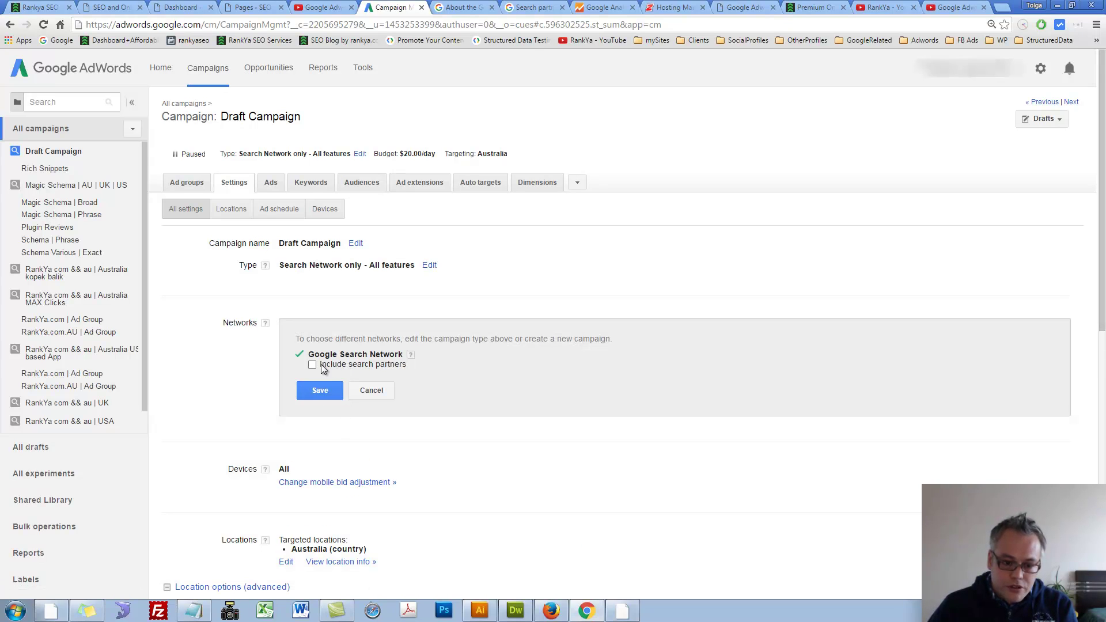
click(371, 390)
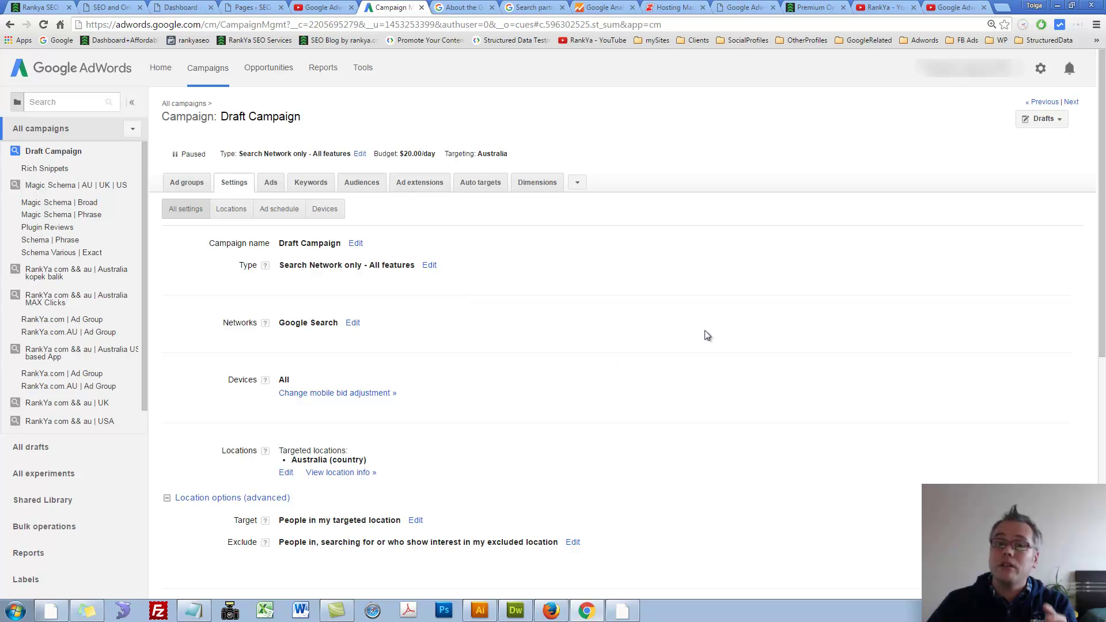
click(533, 8)
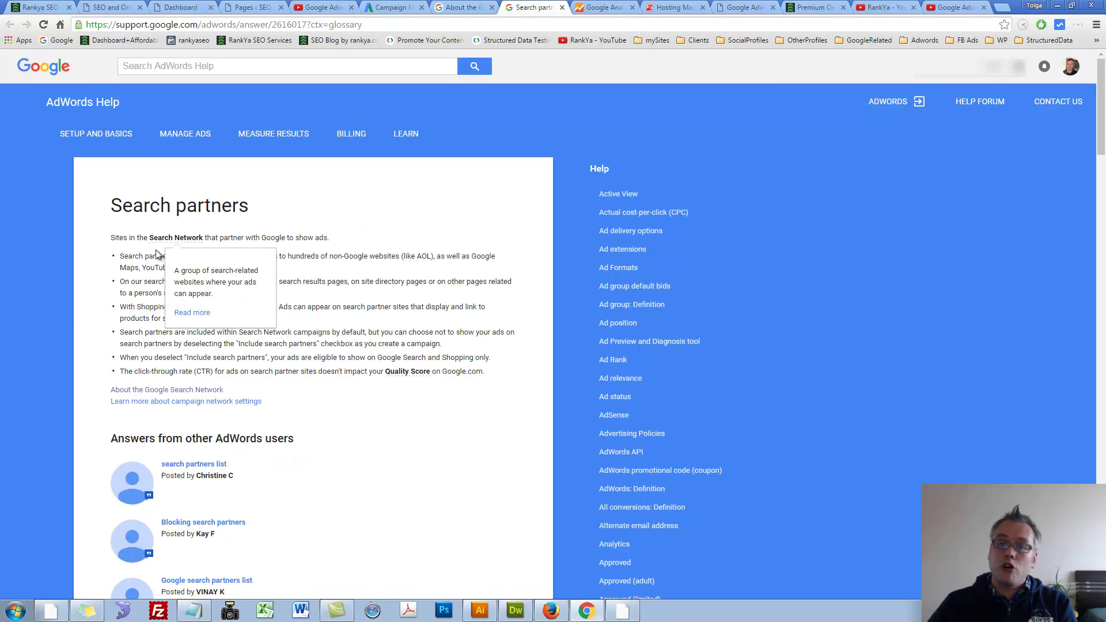
drag(120, 256, 290, 275)
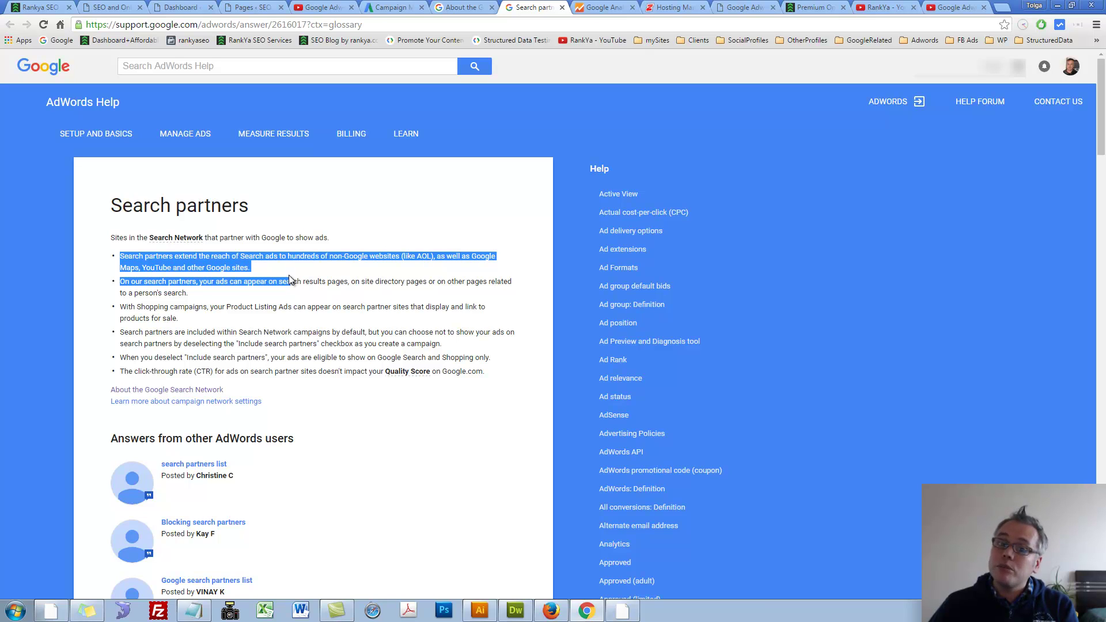
click(300, 300)
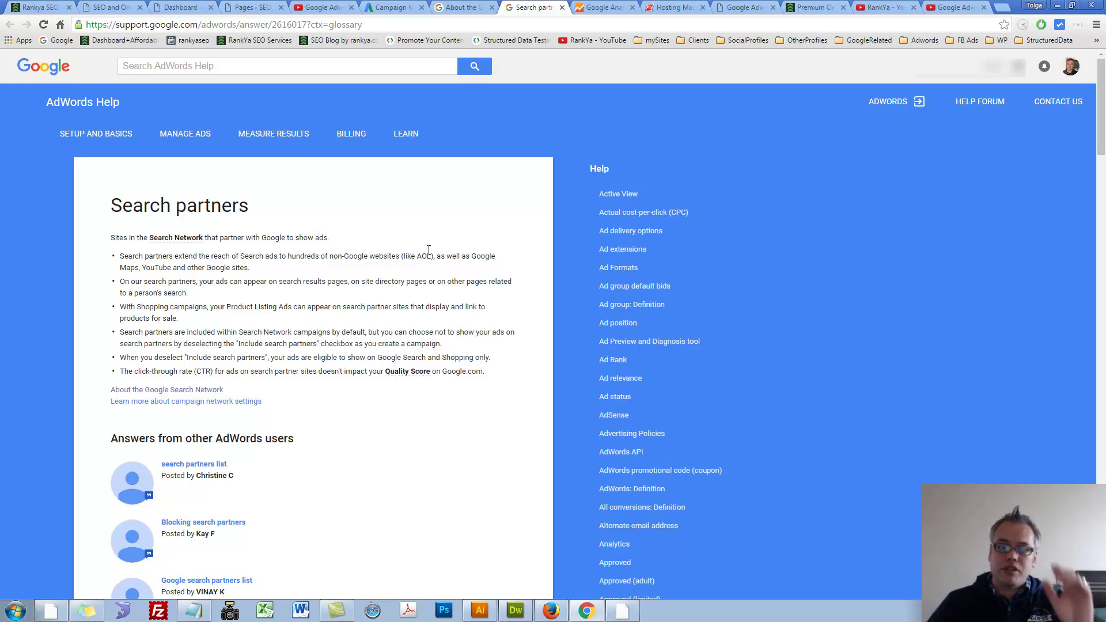
drag(344, 257, 438, 257)
click(420, 282)
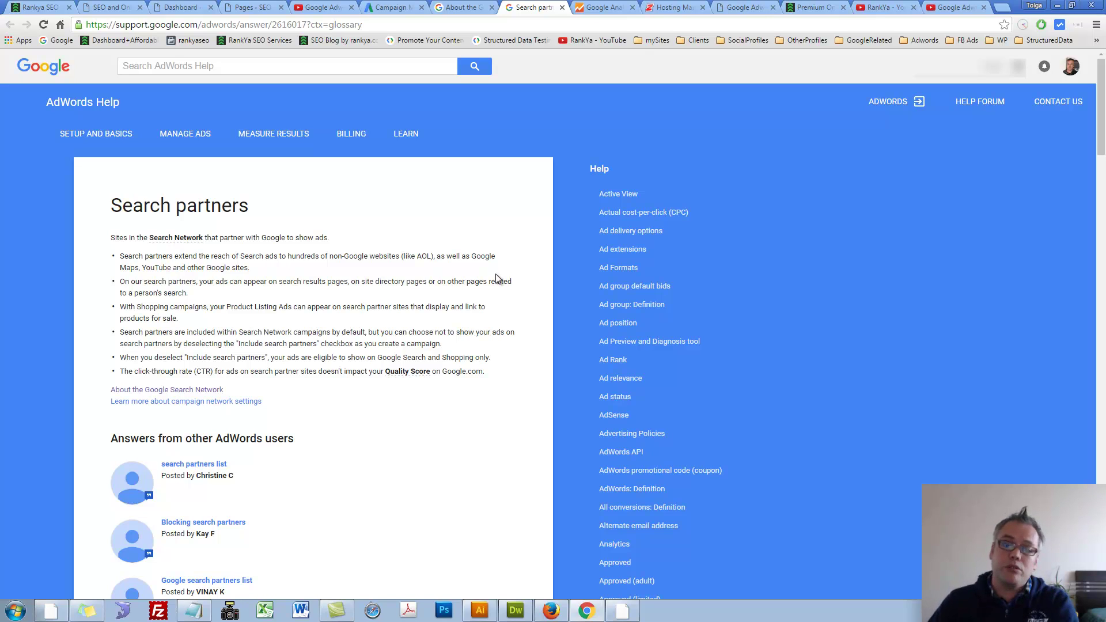
Try to include search partners in the Draft Campaign's network settings, leaving without saving.
click(393, 8)
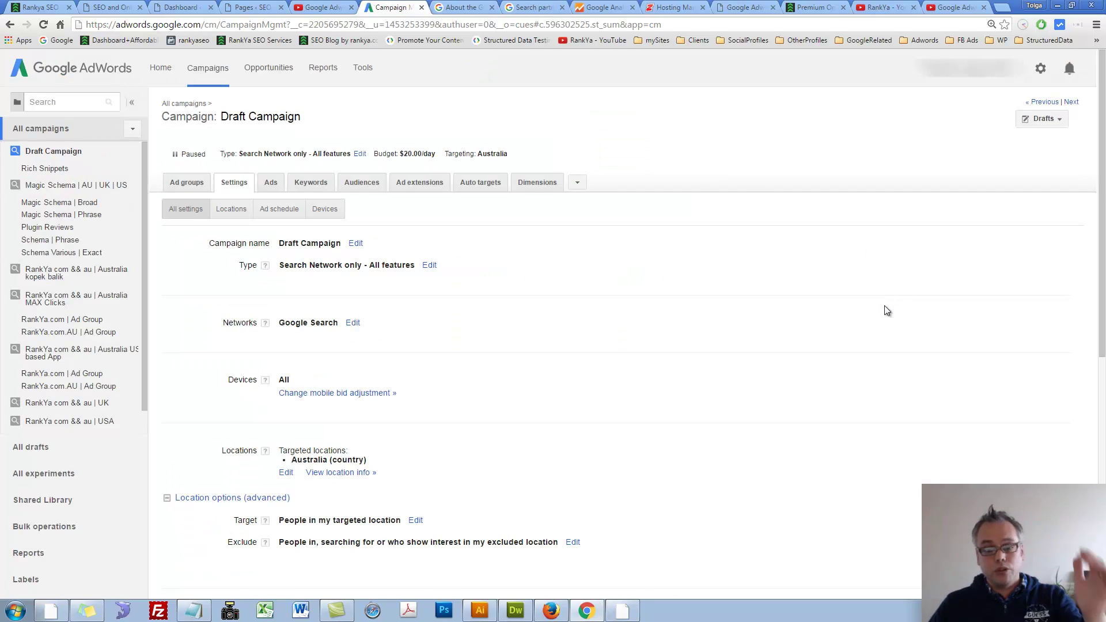
click(353, 323)
click(313, 365)
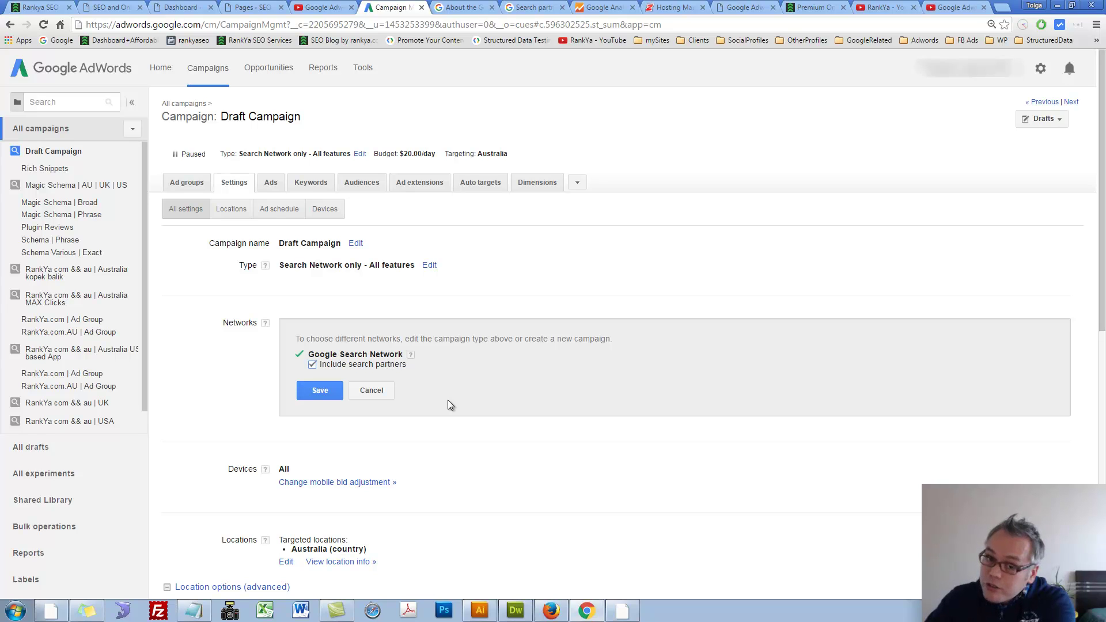
click(371, 390)
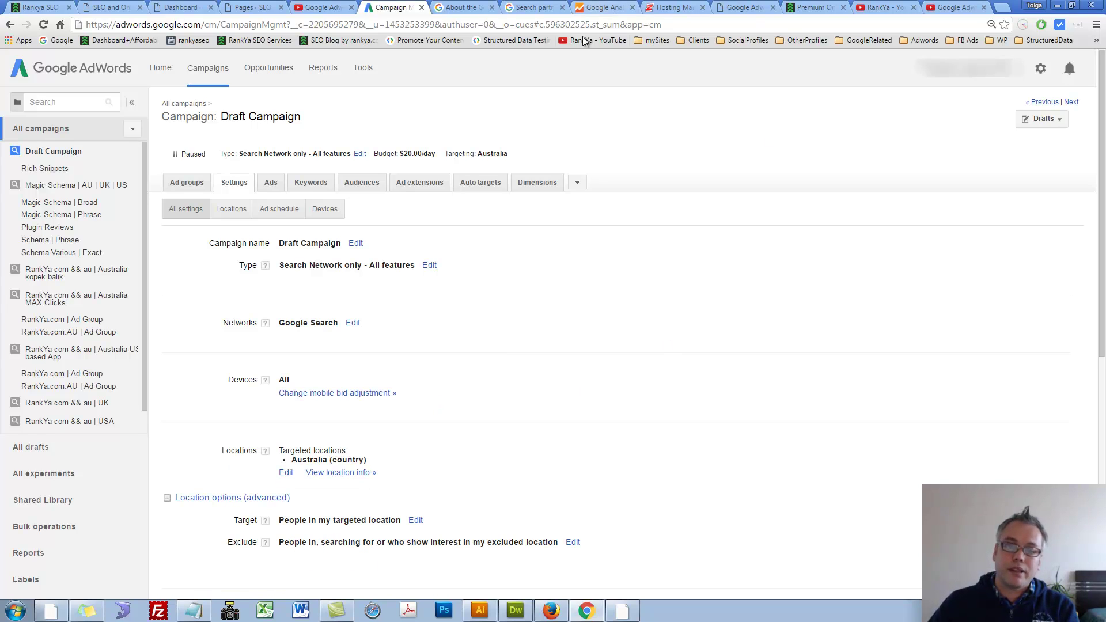
View the About the Google Search Network help article, and switch to Firefox to view the Google AdSense home page.
click(470, 12)
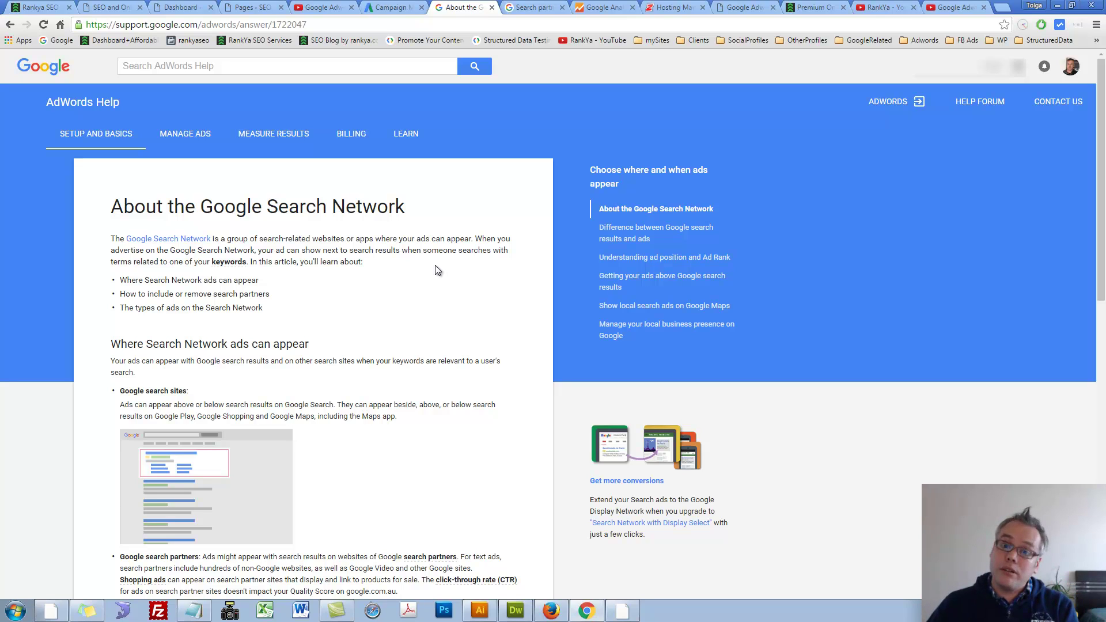
click(552, 614)
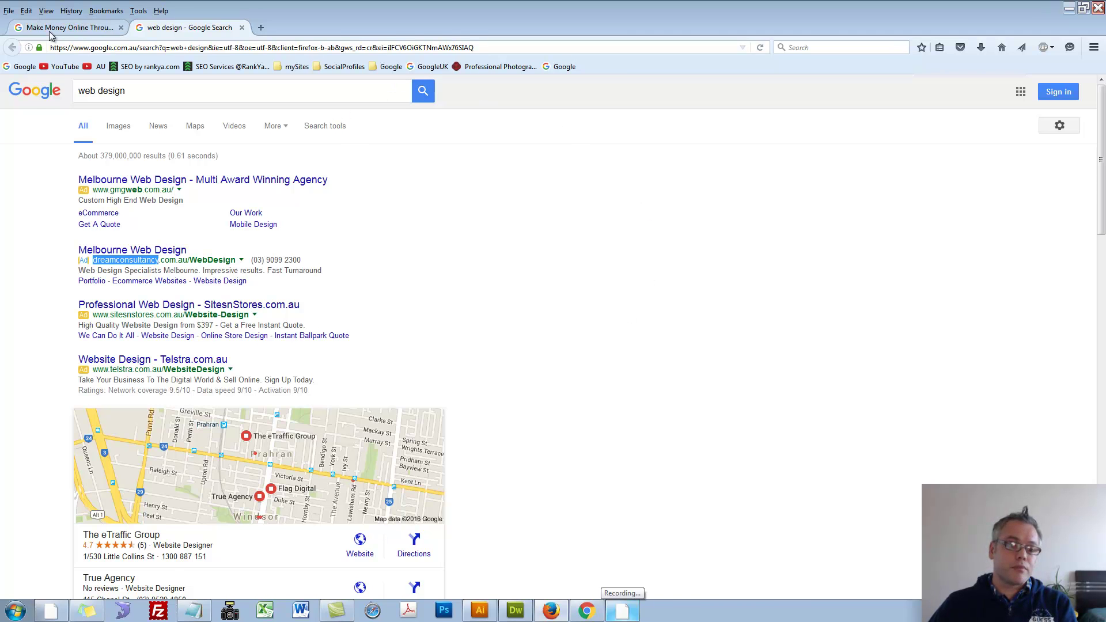
click(68, 27)
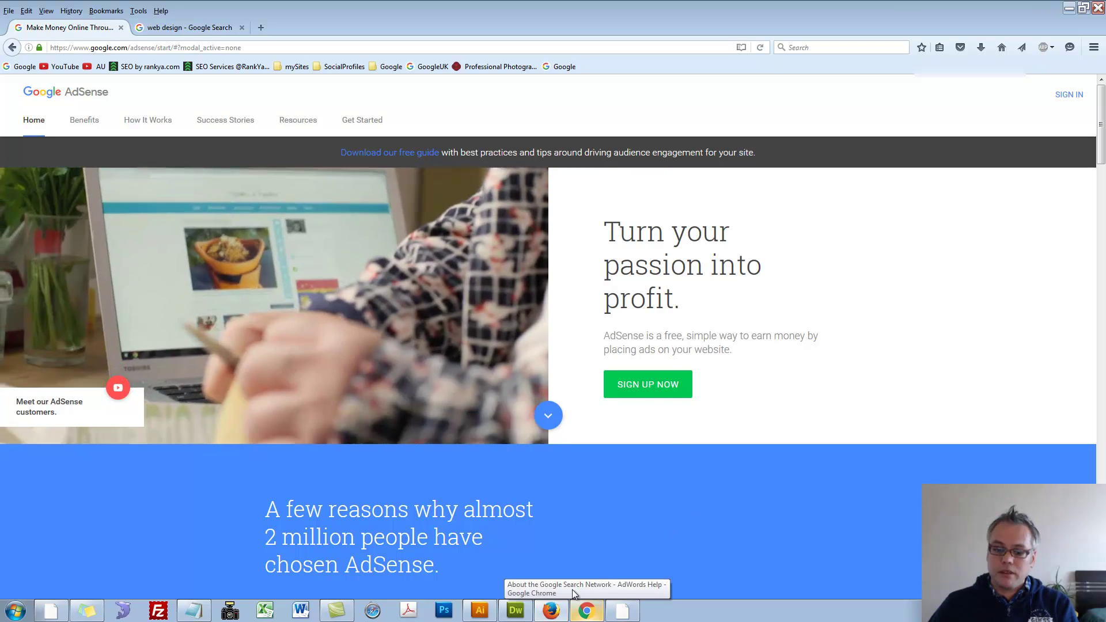
Switch back to Chrome and return to the Draft Campaign's settings in AdWords.
click(584, 616)
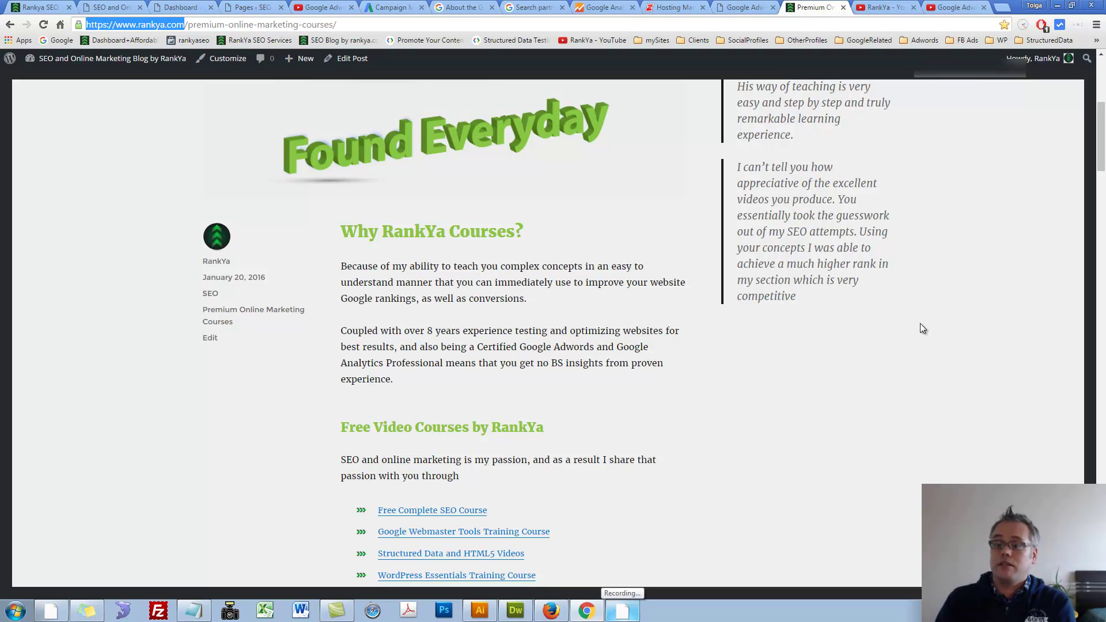
key(ctrl+6)
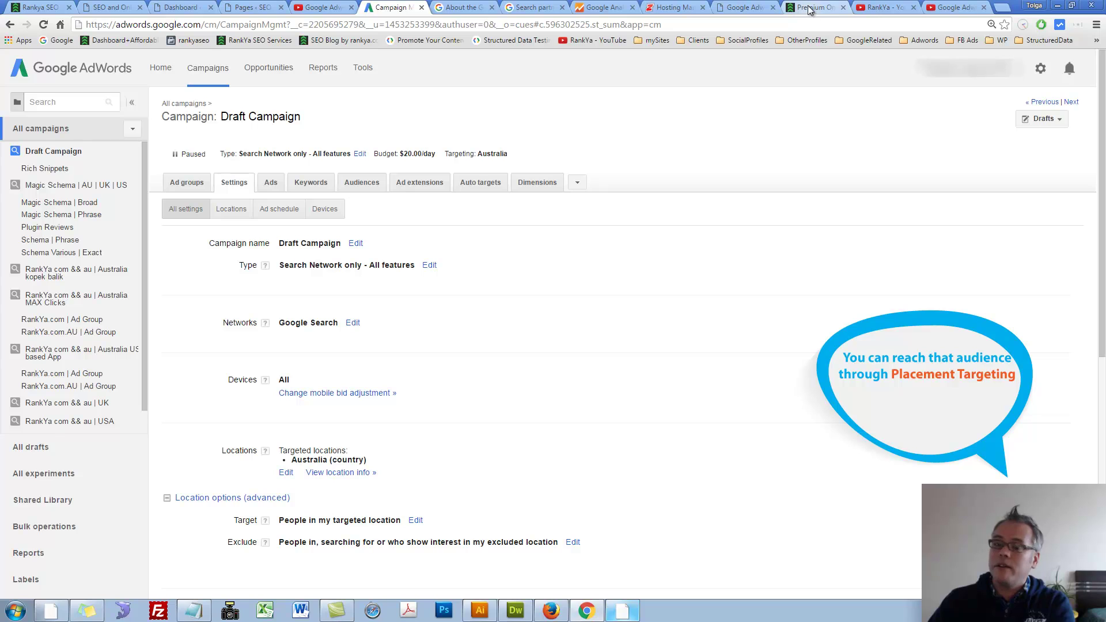
Open the Draft Campaign's network settings for viewing and load the Google home page in a new browser tab.
click(810, 10)
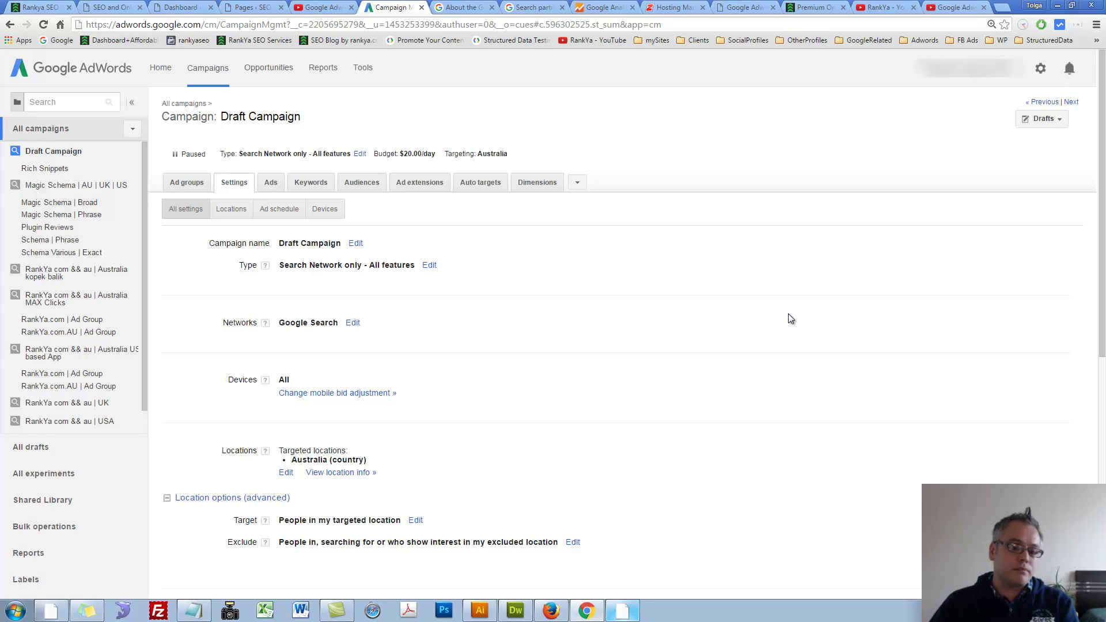
click(788, 313)
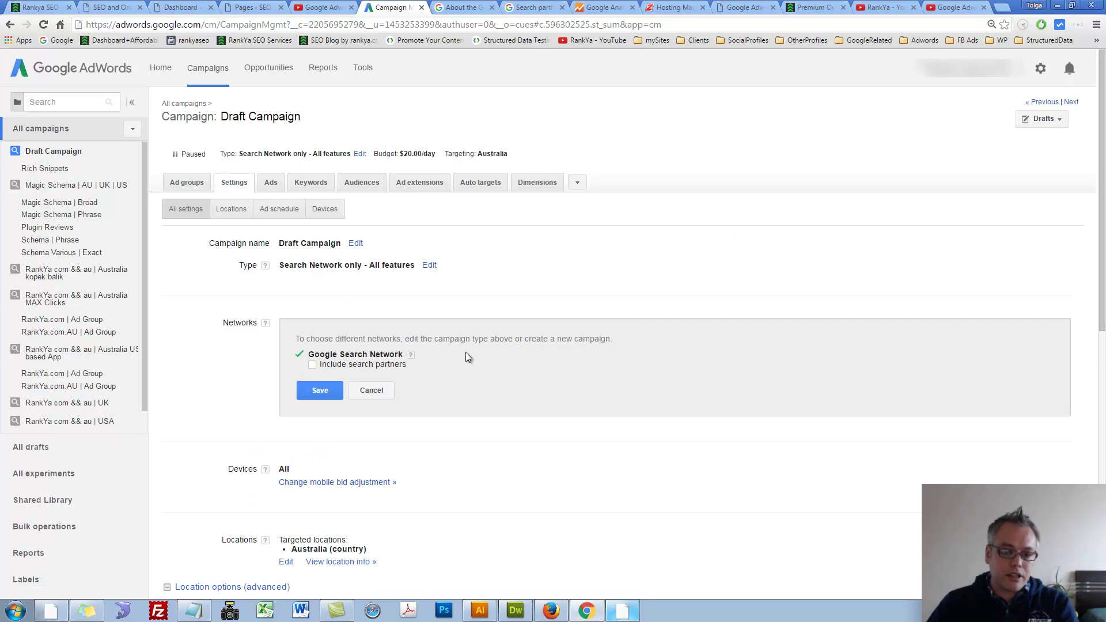
key(ctrl+t)
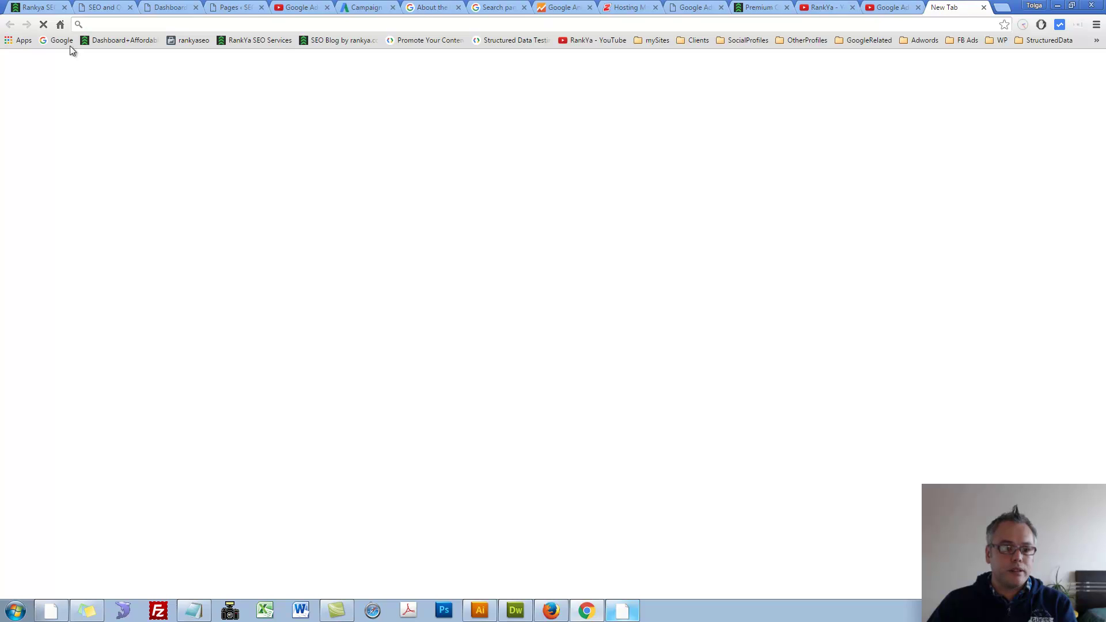
click(63, 40)
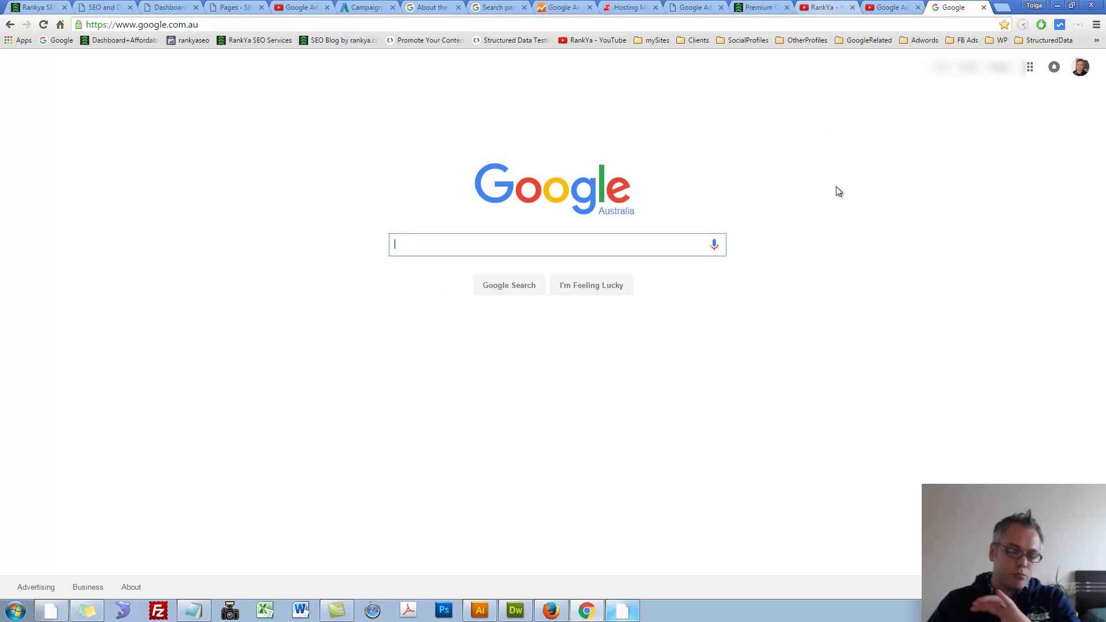
View the premium online marketing courses page and list the ad types offered for the Draft Campaign under Search Network only.
click(760, 7)
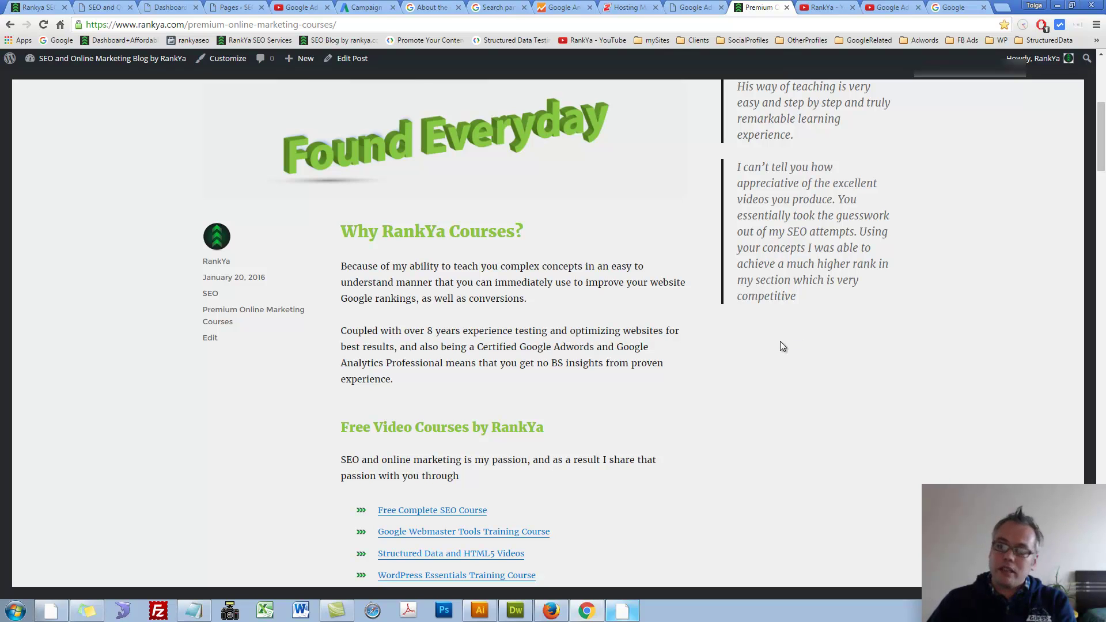
click(352, 5)
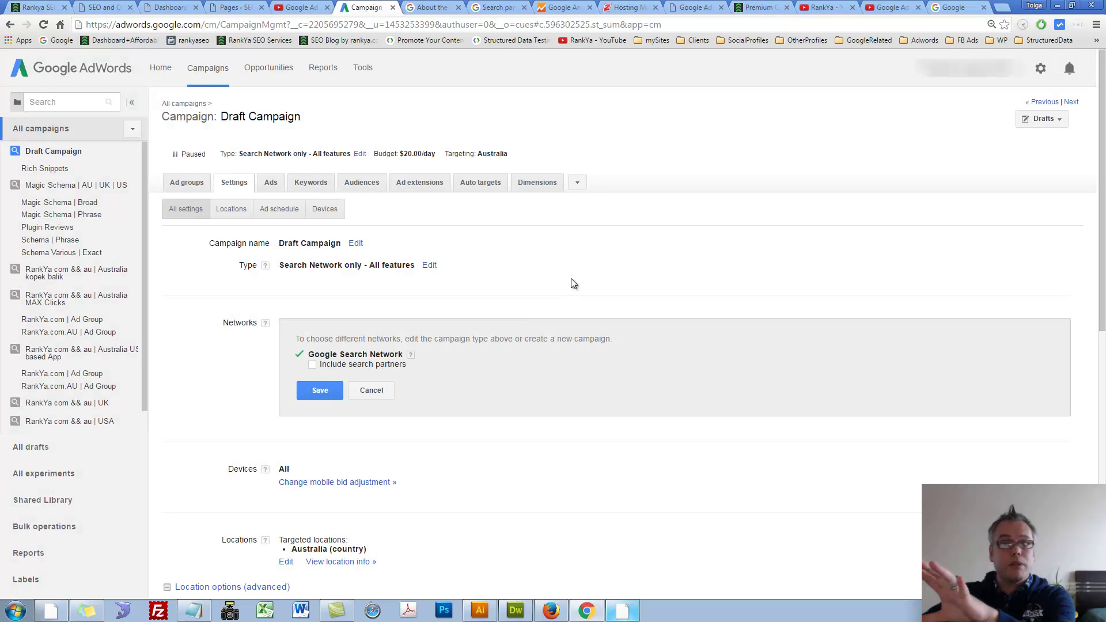
click(274, 181)
click(186, 319)
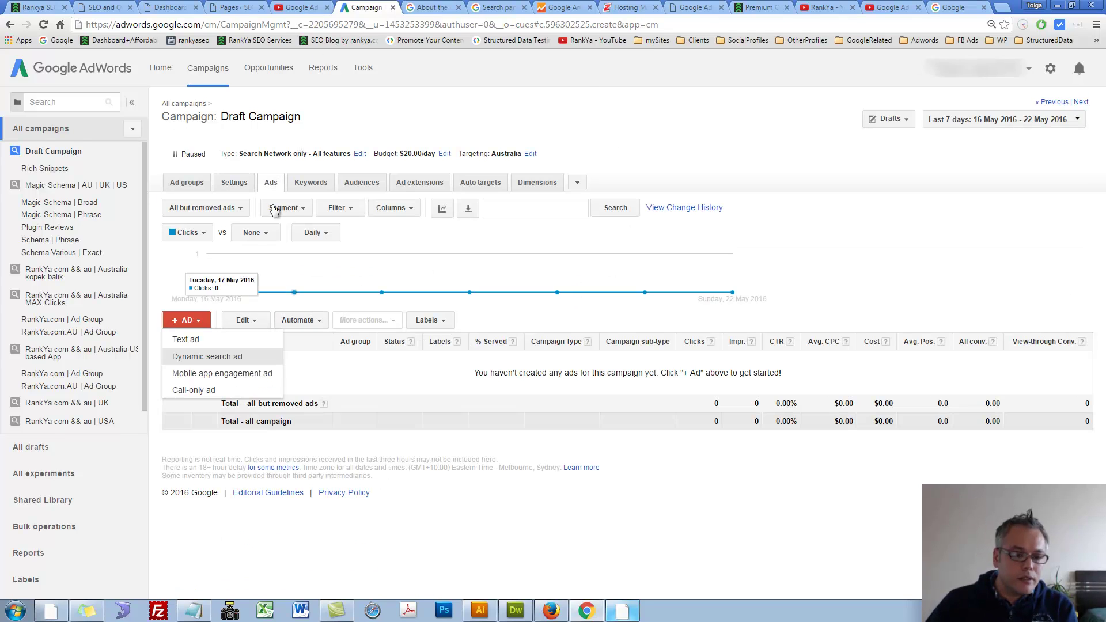
Change the Draft Campaign's type to Search Network with Display Select, keeping All features, and save it.
click(249, 182)
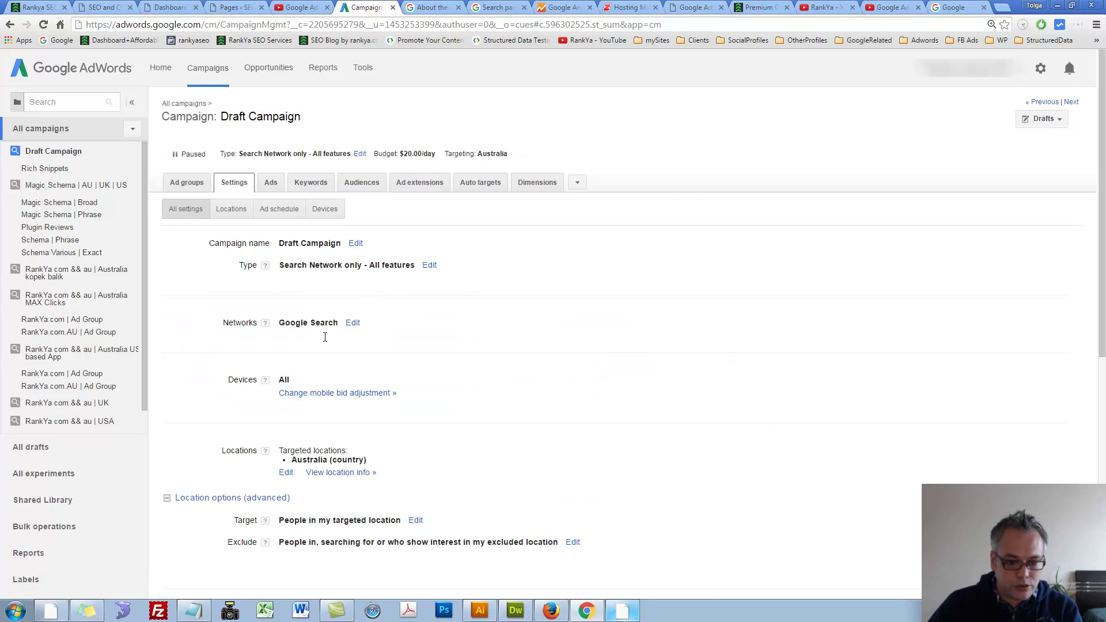
click(428, 265)
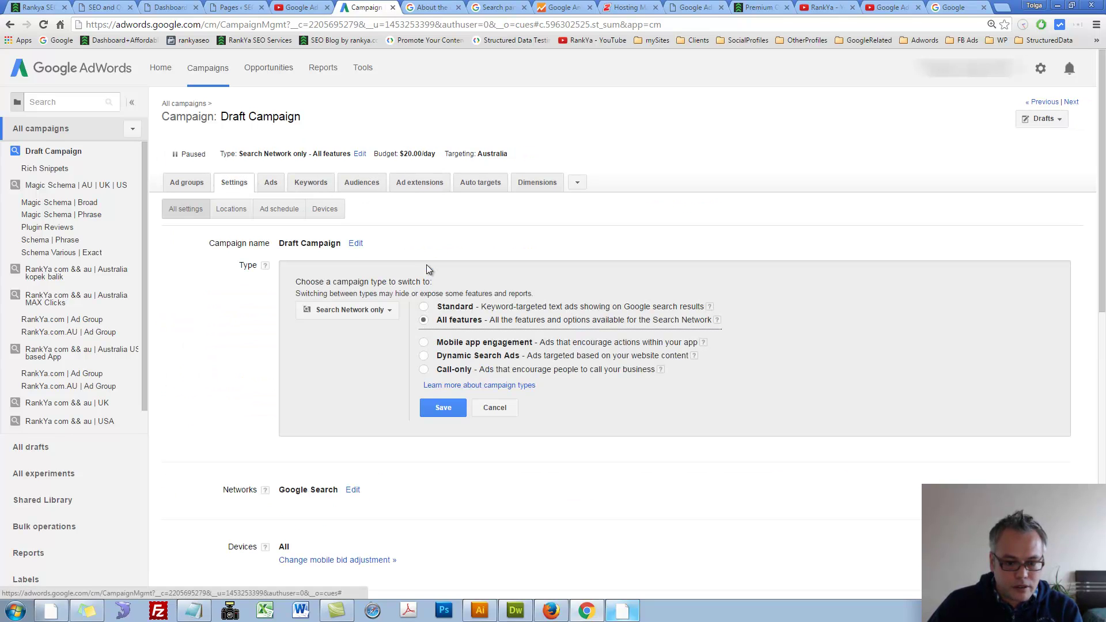
click(351, 310)
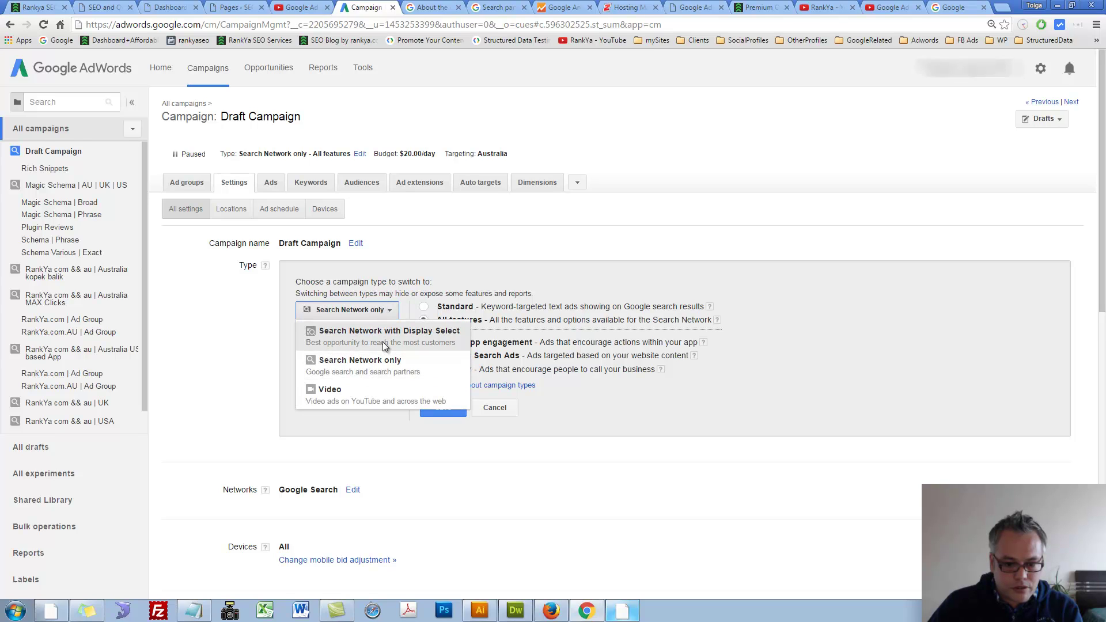
click(384, 345)
click(492, 359)
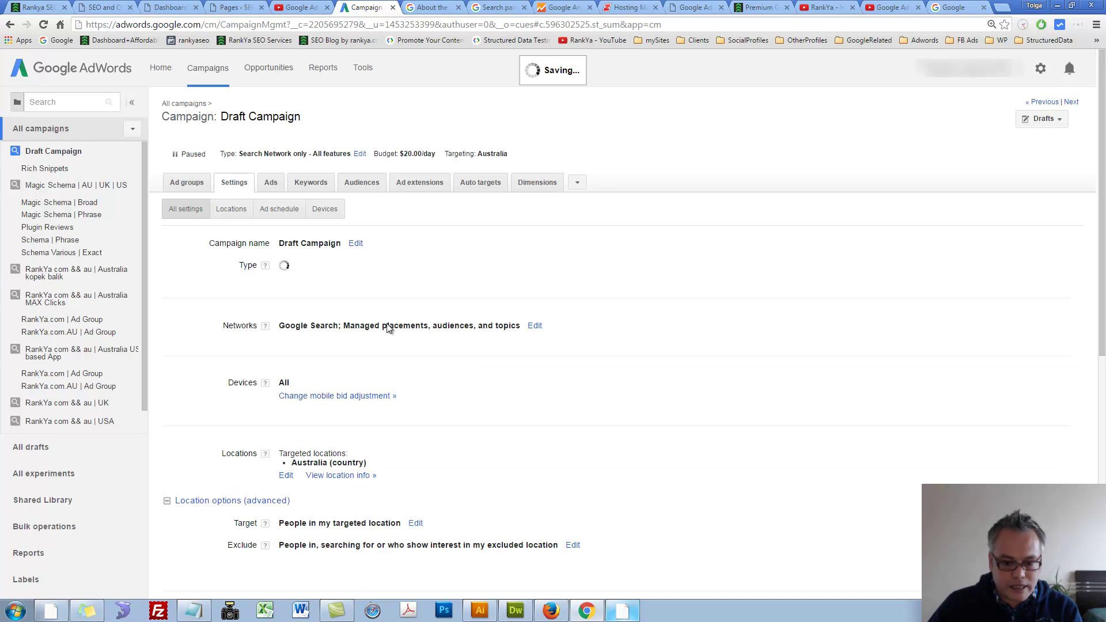
List the ad types offered for the Display Select campaign and view the premium online marketing courses page again.
click(277, 183)
click(203, 326)
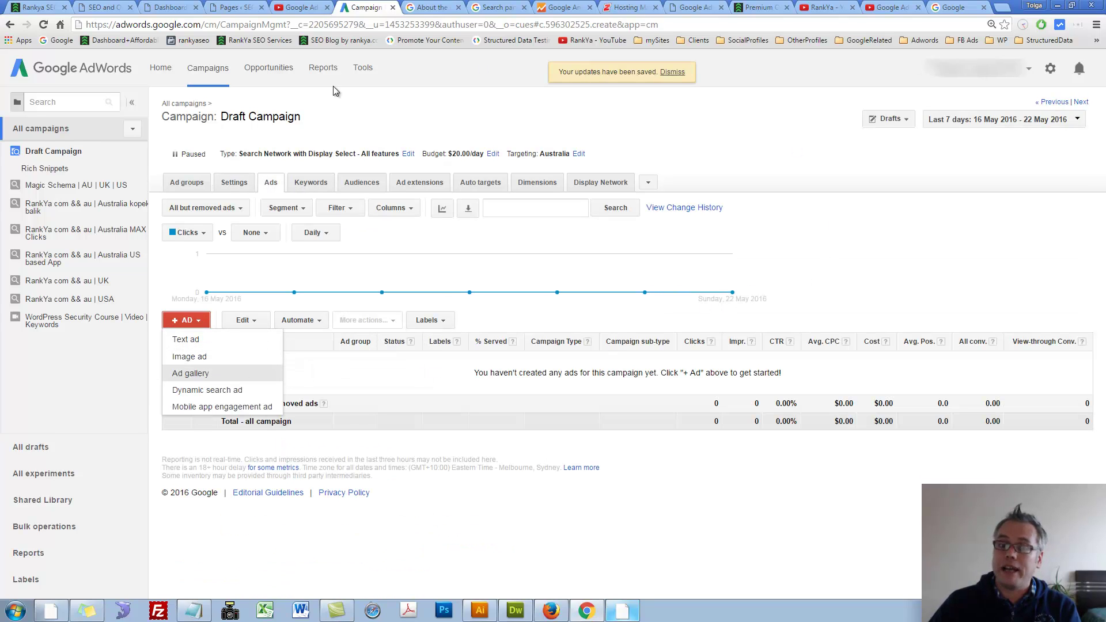
click(758, 8)
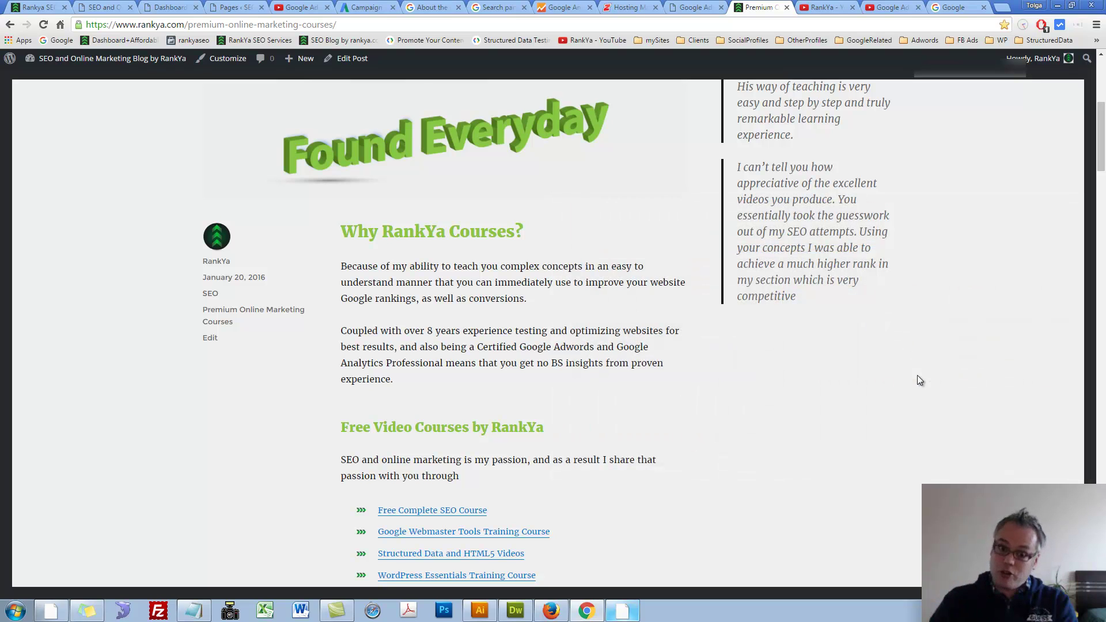
Return to the Draft Campaign's settings and examine the campaign types it can switch to, leaving the type as is.
click(367, 8)
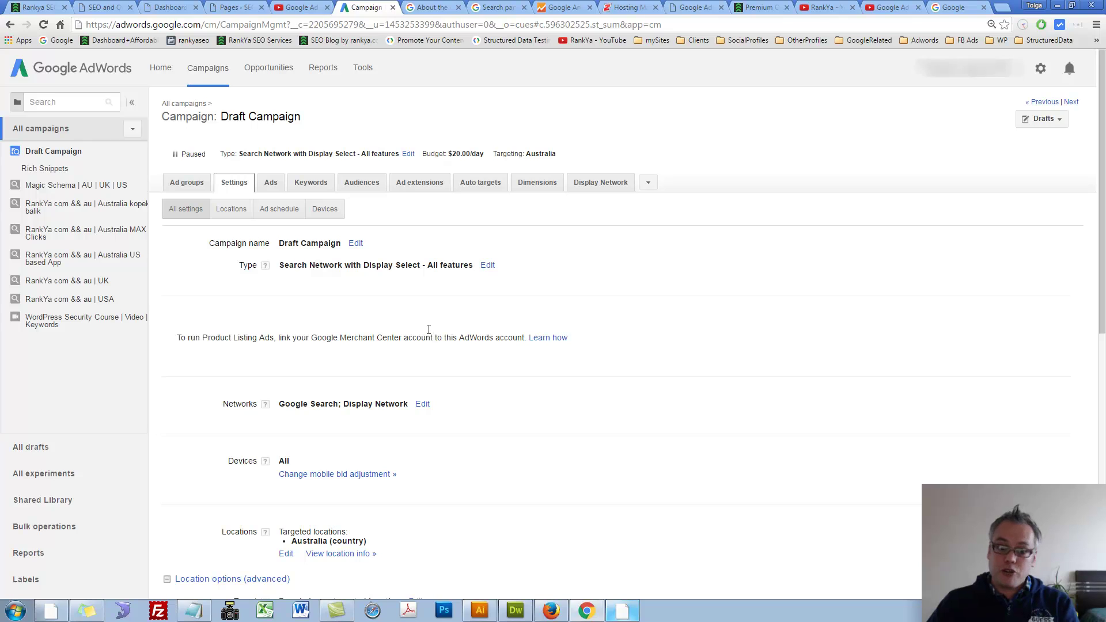
click(487, 265)
click(372, 310)
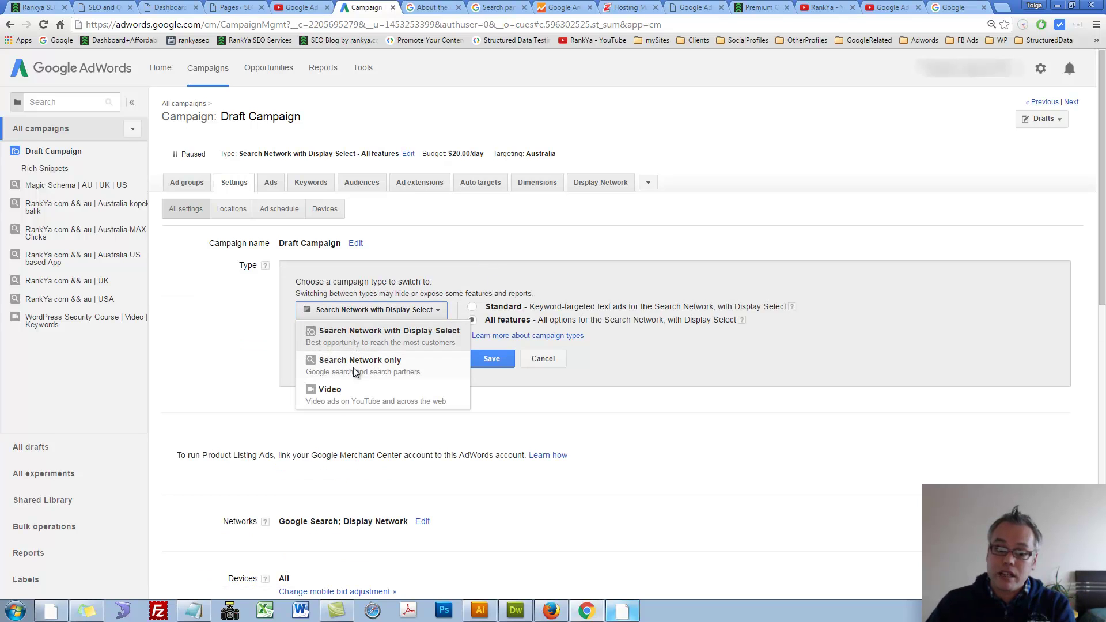
click(550, 360)
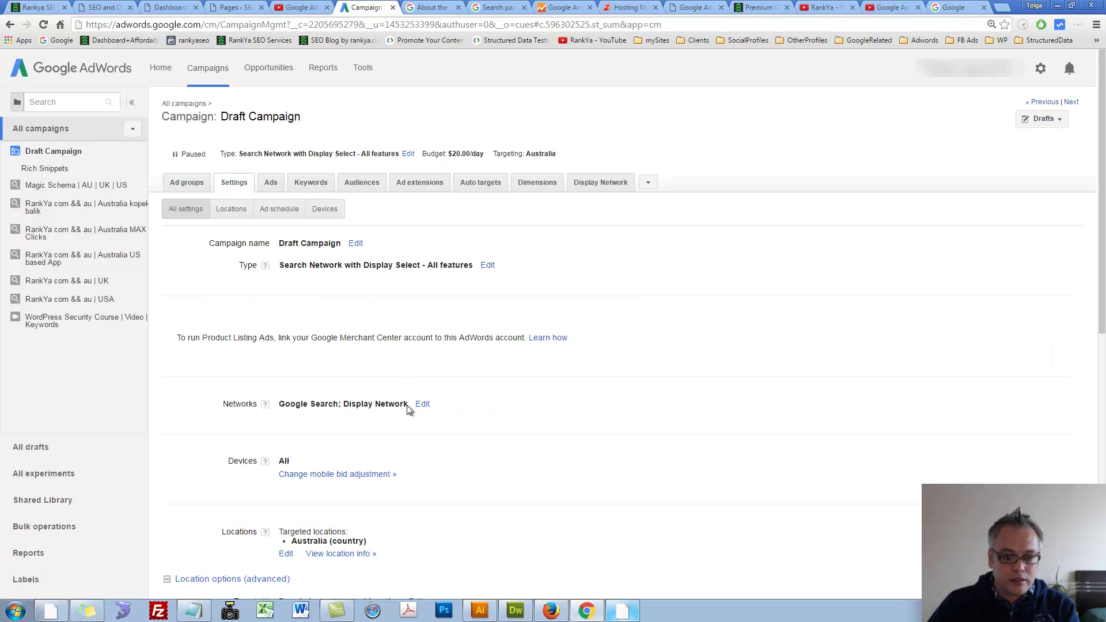
Examine the Draft Campaign's network options, cancel without changes and view the Google home page.
click(422, 406)
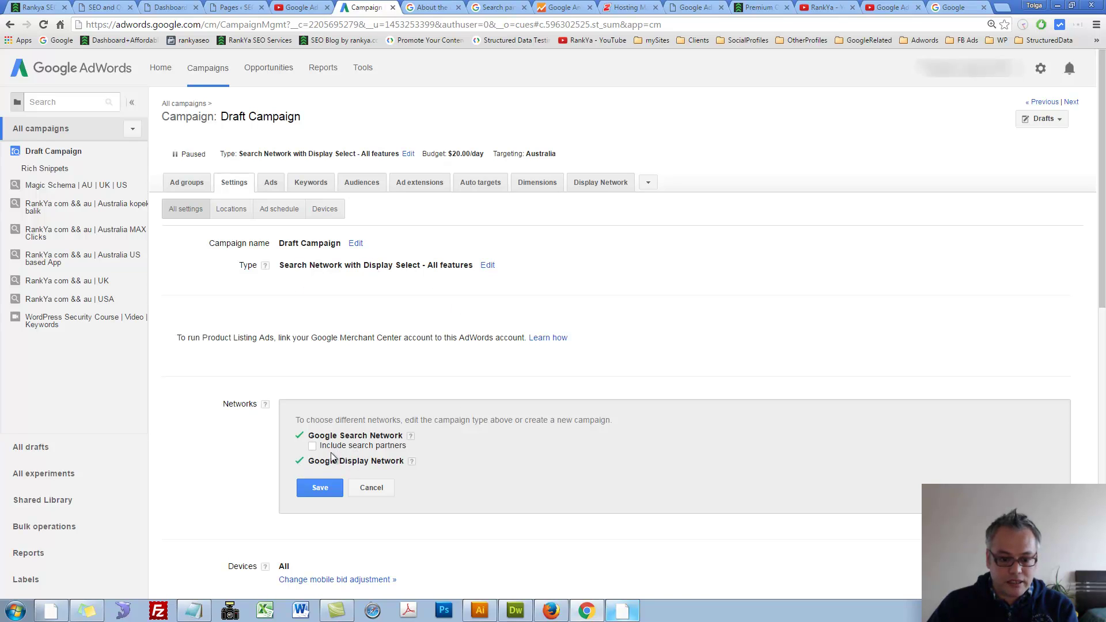
click(380, 491)
click(955, 8)
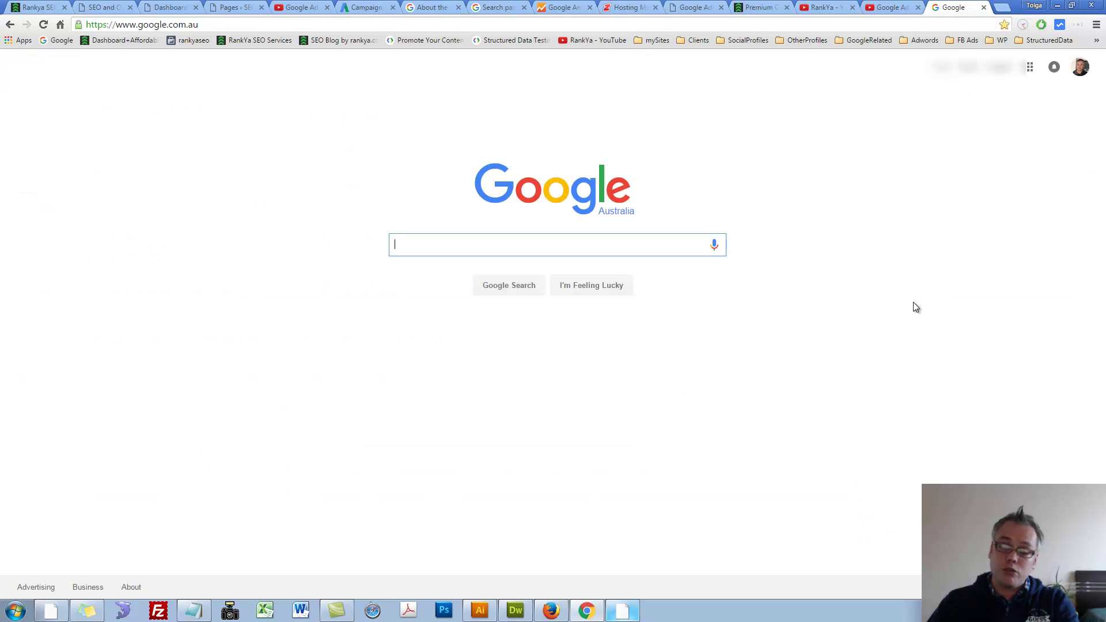
Return to the Draft Campaign's settings and open its mobile bid adjustment by device.
click(377, 12)
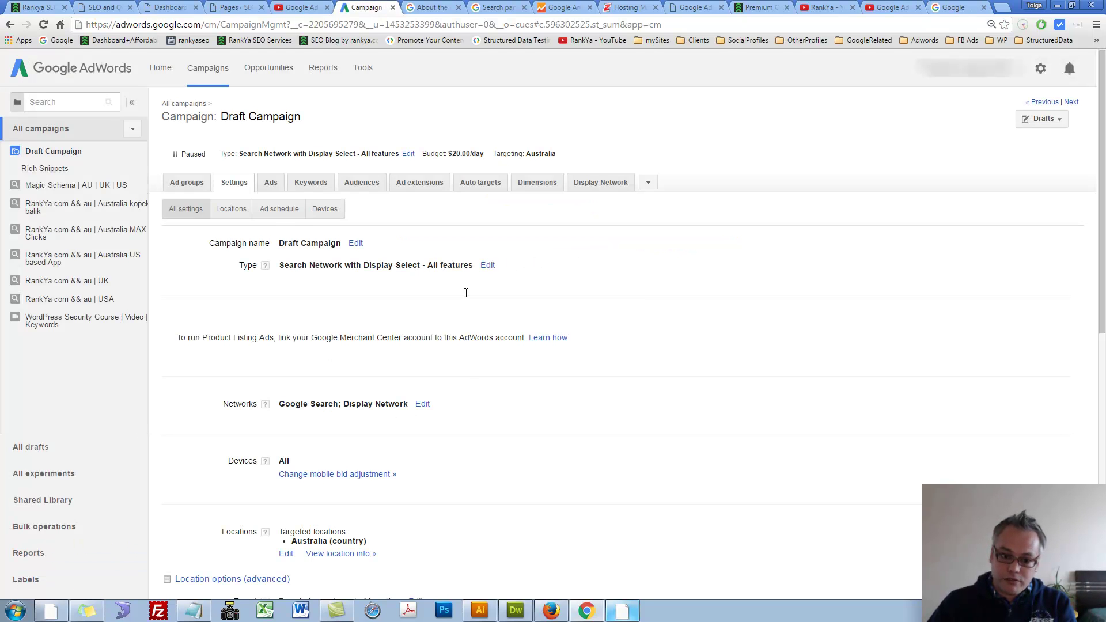
scroll(455, 369, down, 2)
click(350, 360)
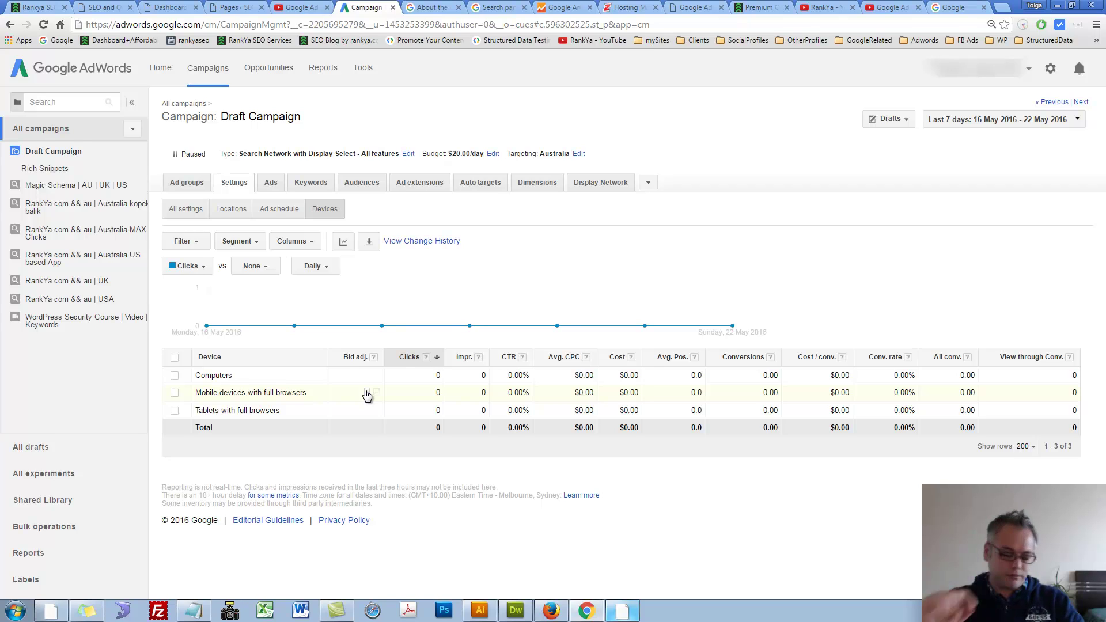
Switch to Firefox to view the ads in the "web design" Google results, and return to the Draft Campaign in Chrome.
click(766, 7)
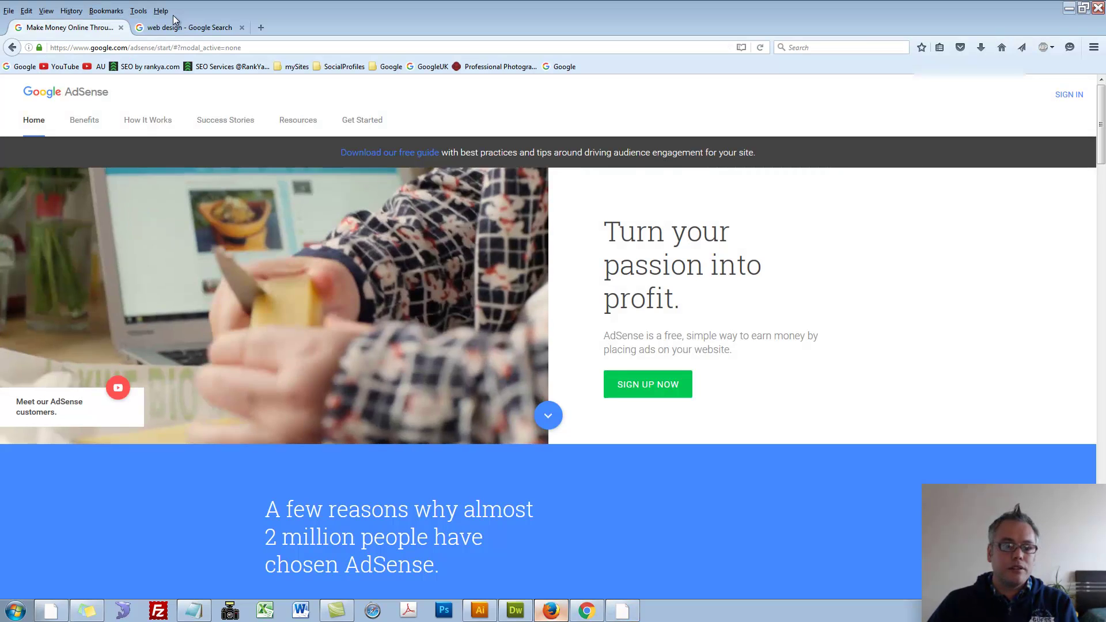
click(179, 27)
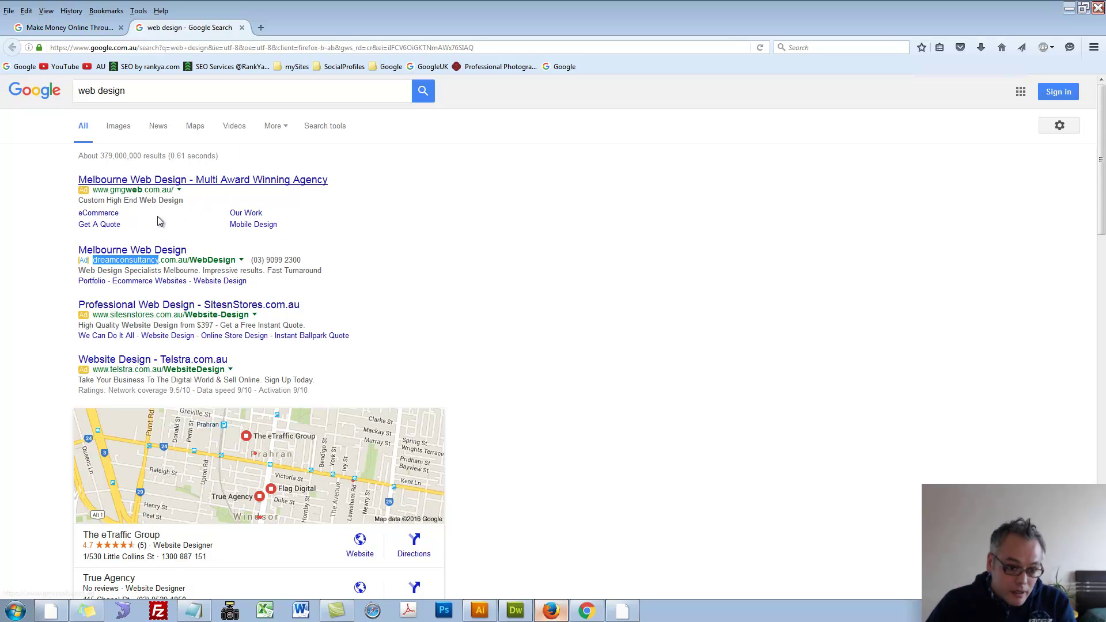
click(586, 612)
click(363, 8)
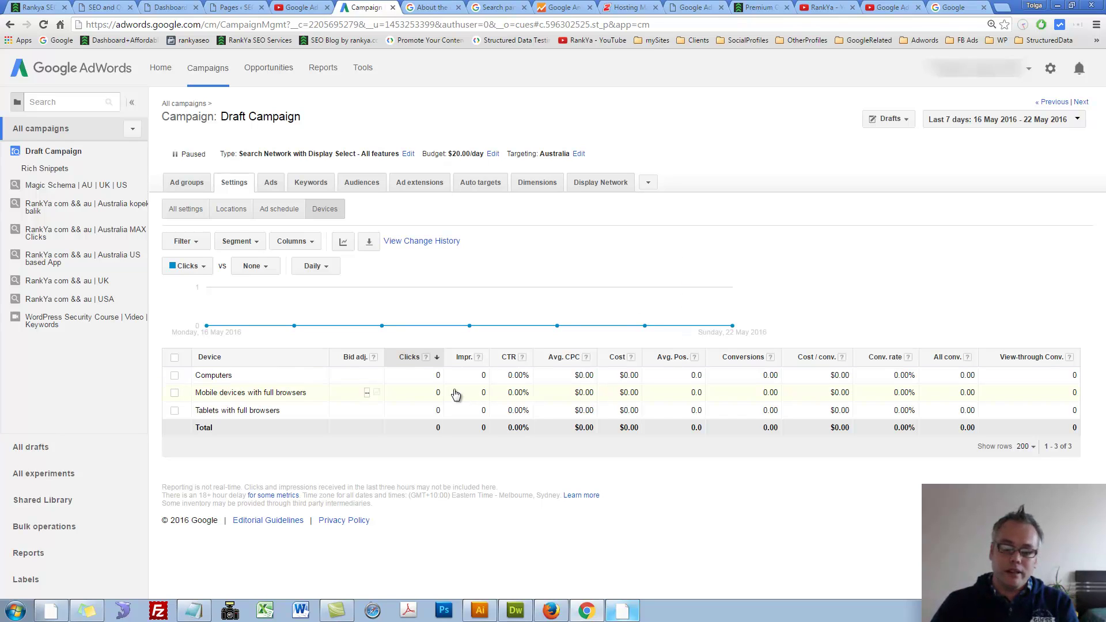
Try a bid adjustment of Increase by 20% for mobile devices with full browsers, and cancel it.
click(368, 393)
click(380, 396)
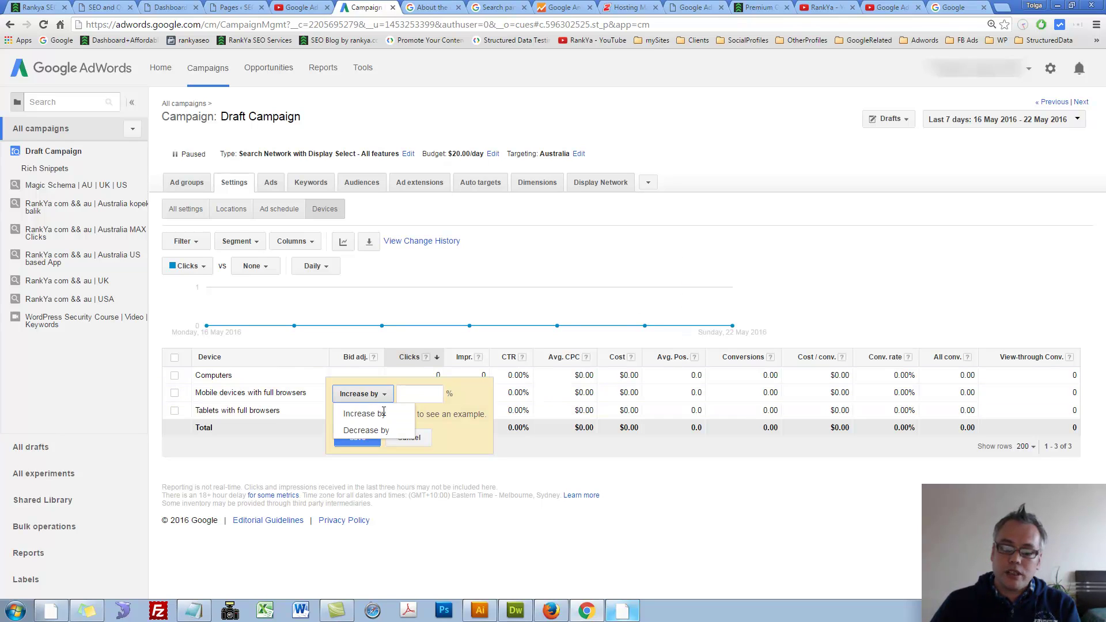
click(420, 398)
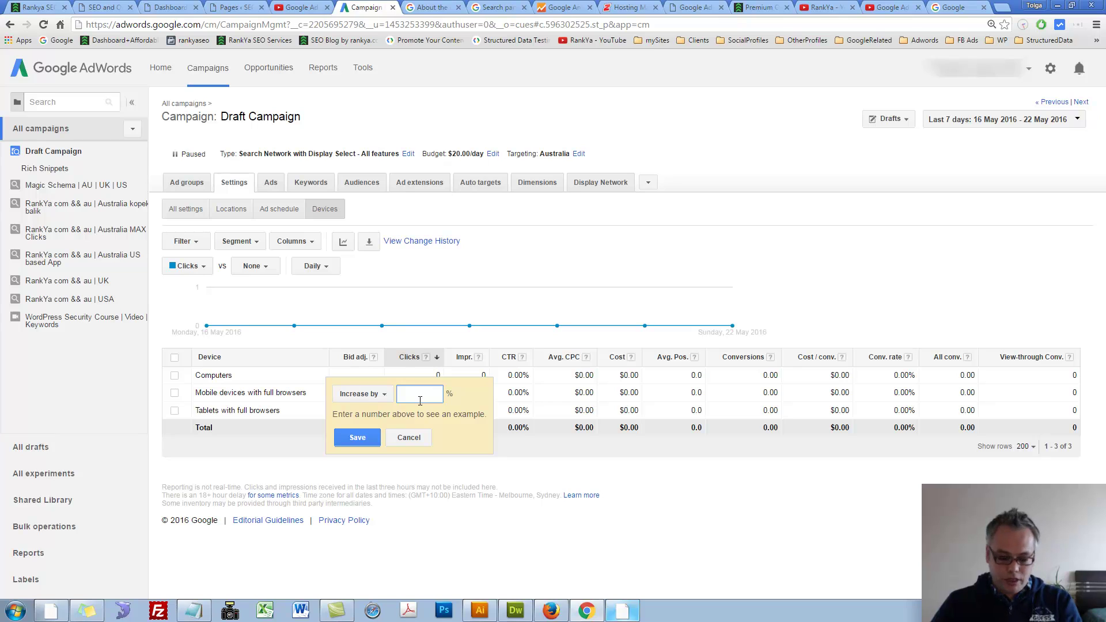
text(20)
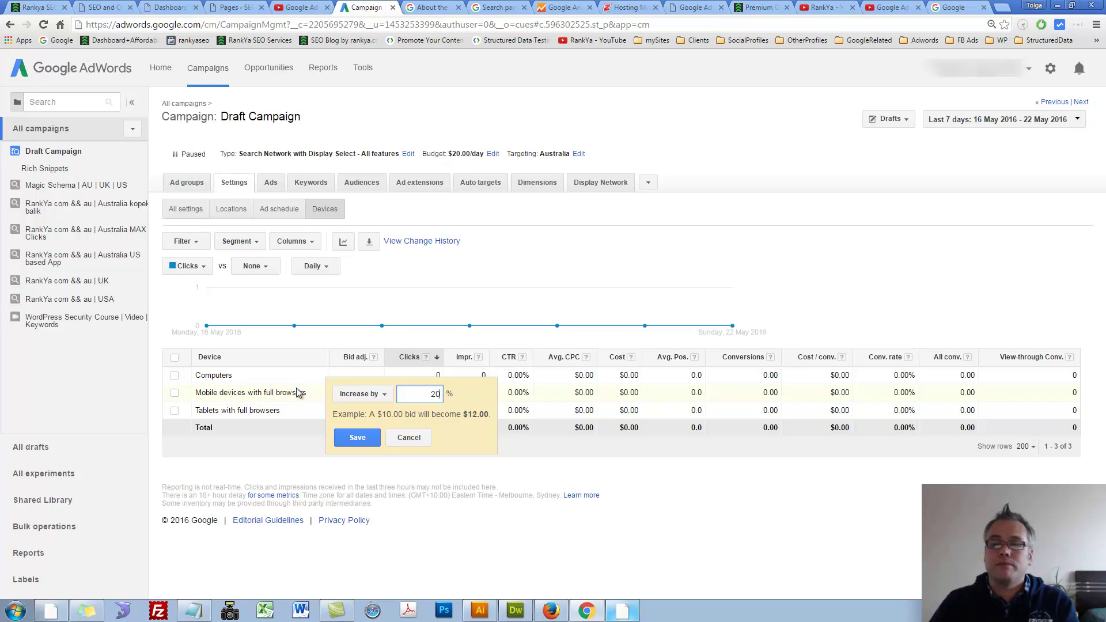
click(750, 9)
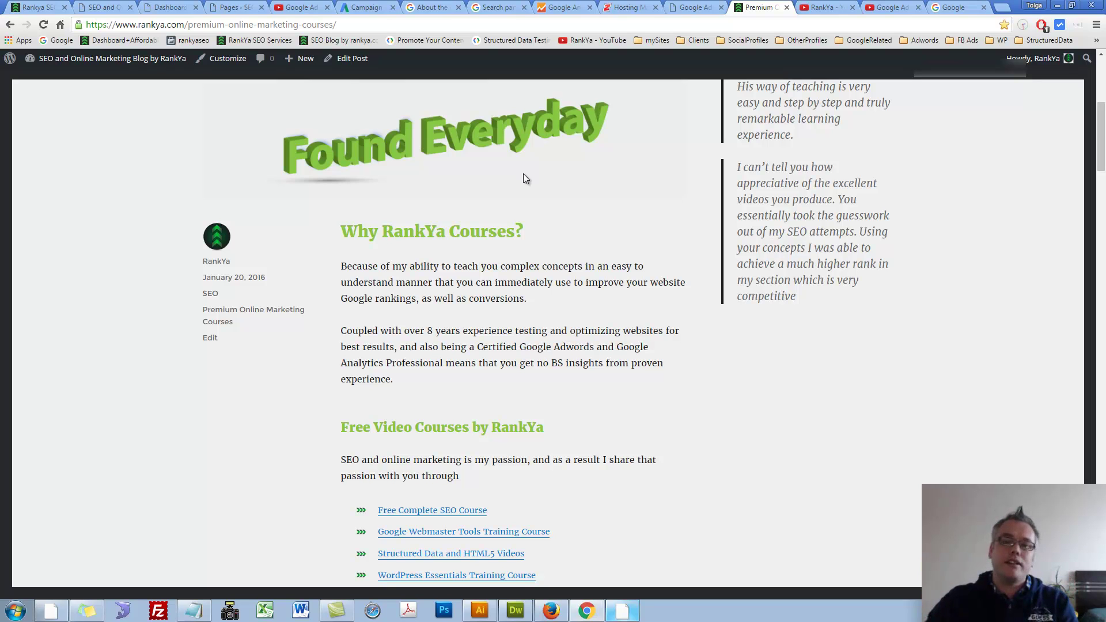
click(359, 8)
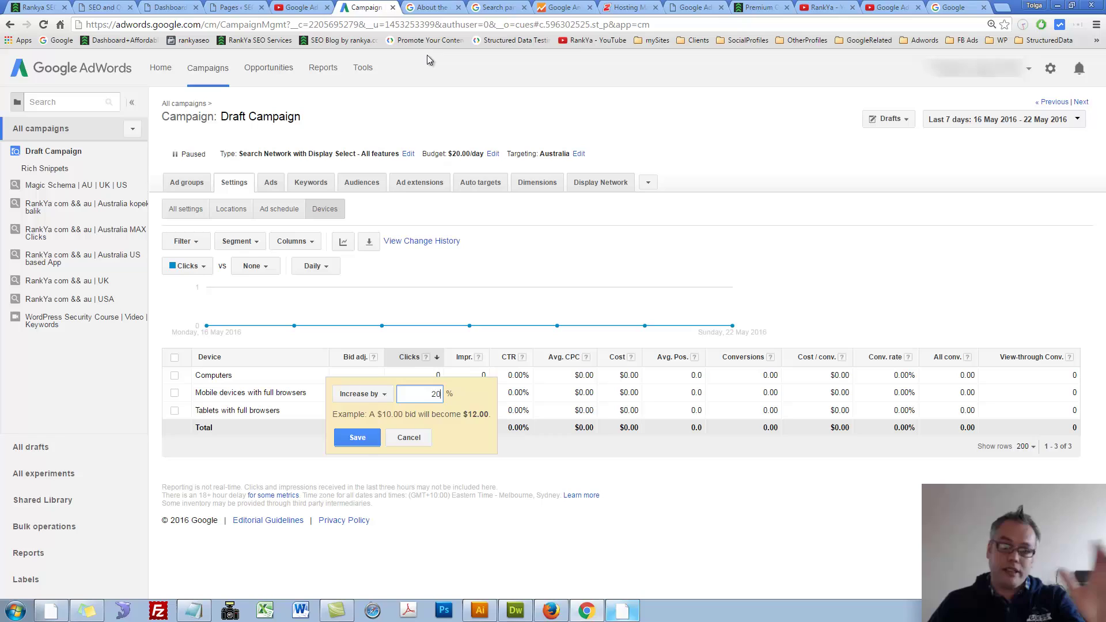
click(421, 438)
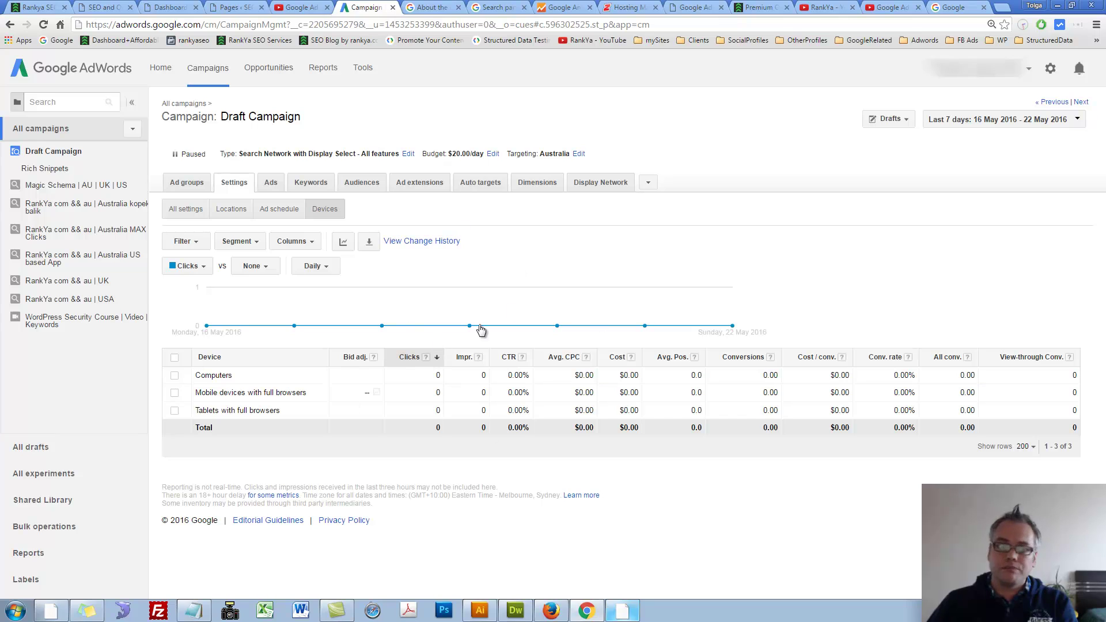
Try the Mobile option on the first RankYa SEO ad in the Australia MAX Clicks campaign, and cancel the edit.
click(270, 183)
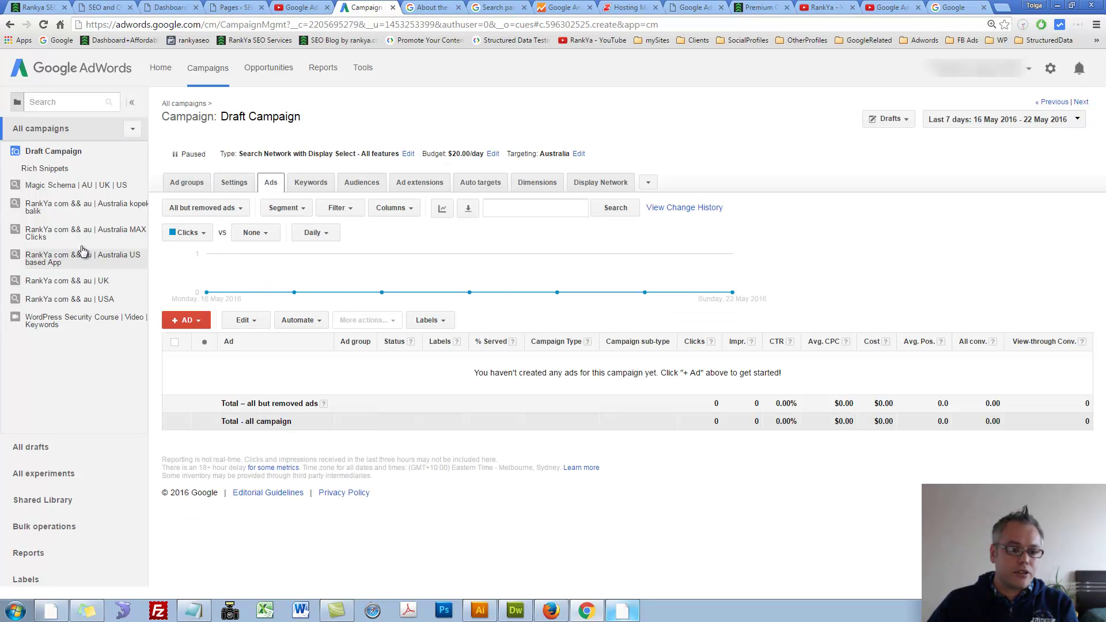
click(109, 231)
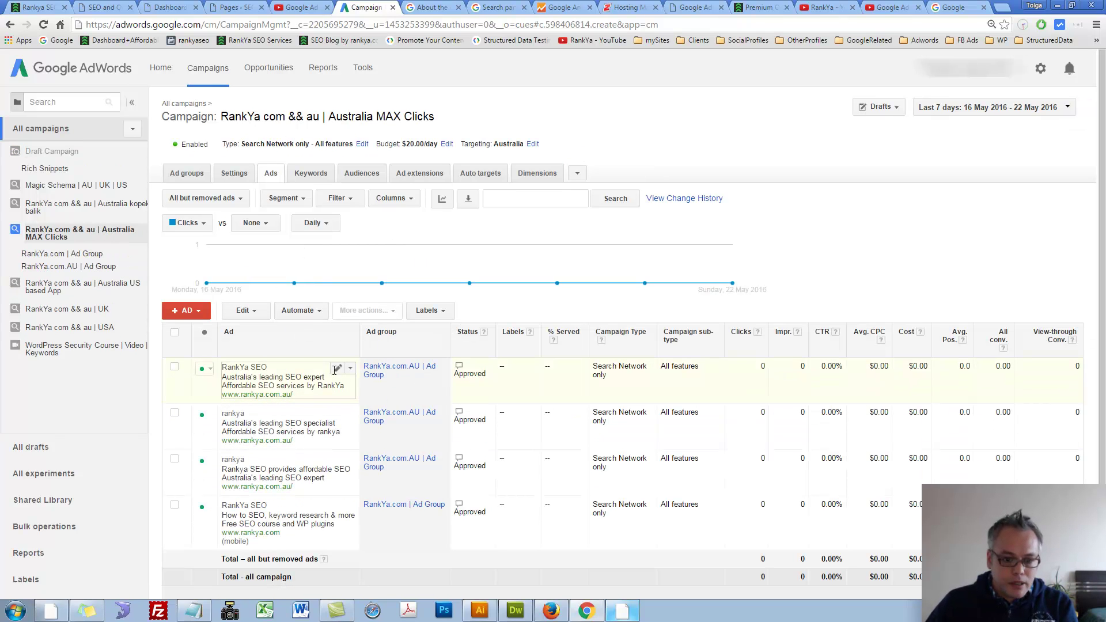
click(338, 368)
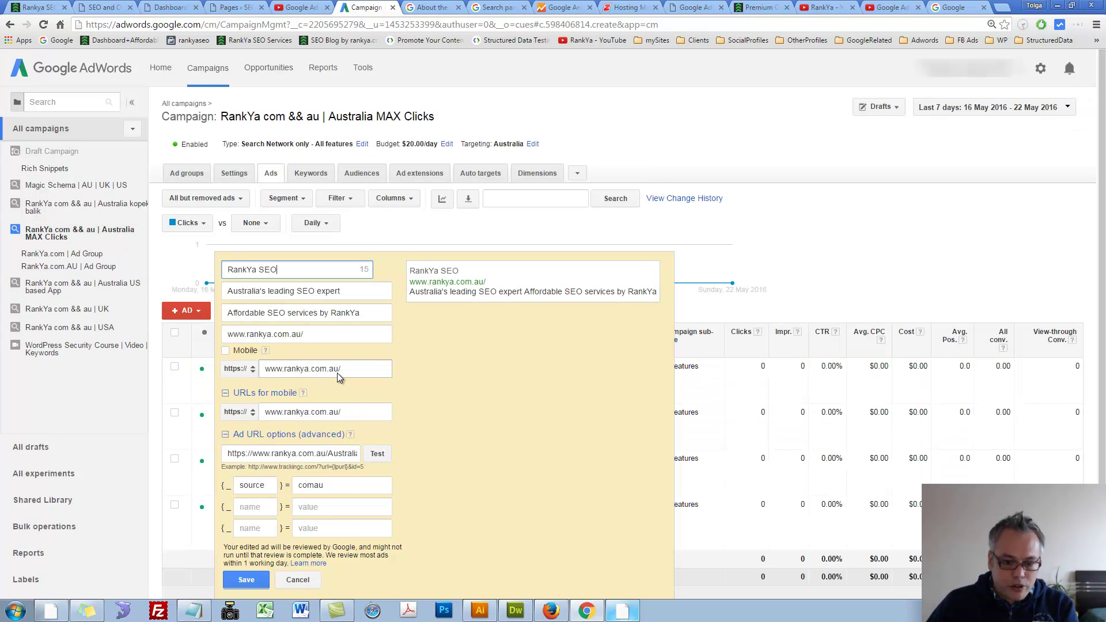
click(226, 352)
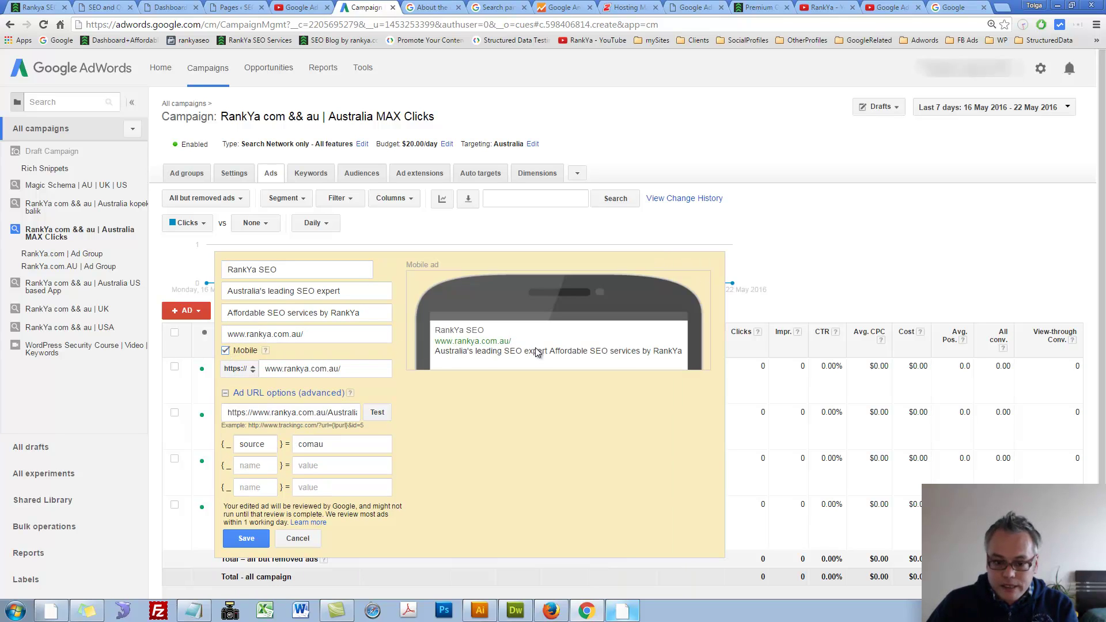
click(226, 351)
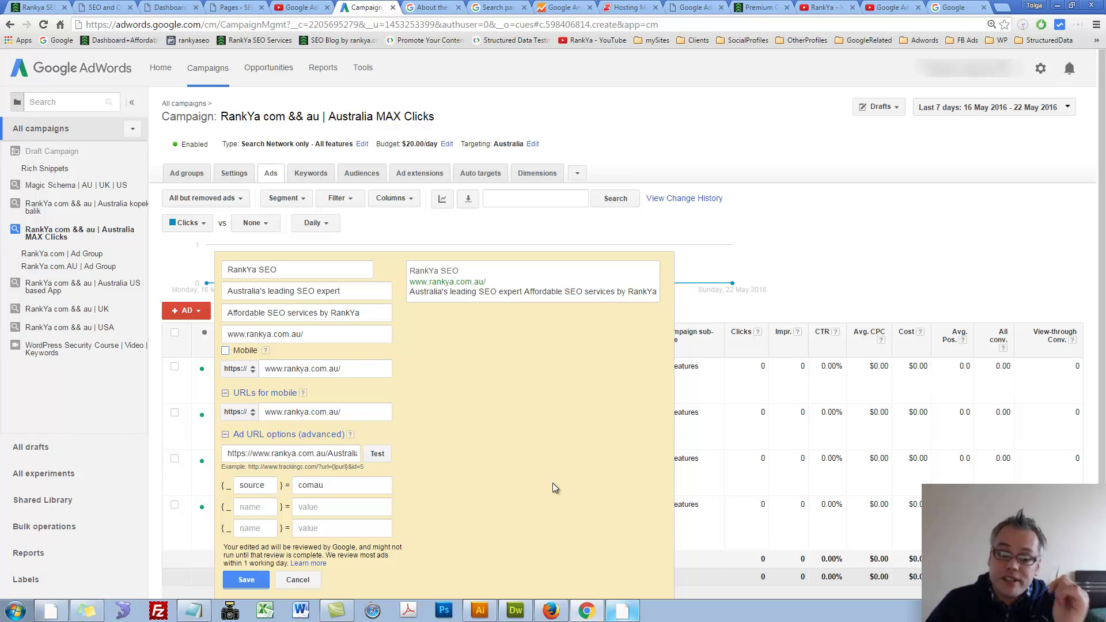
click(298, 580)
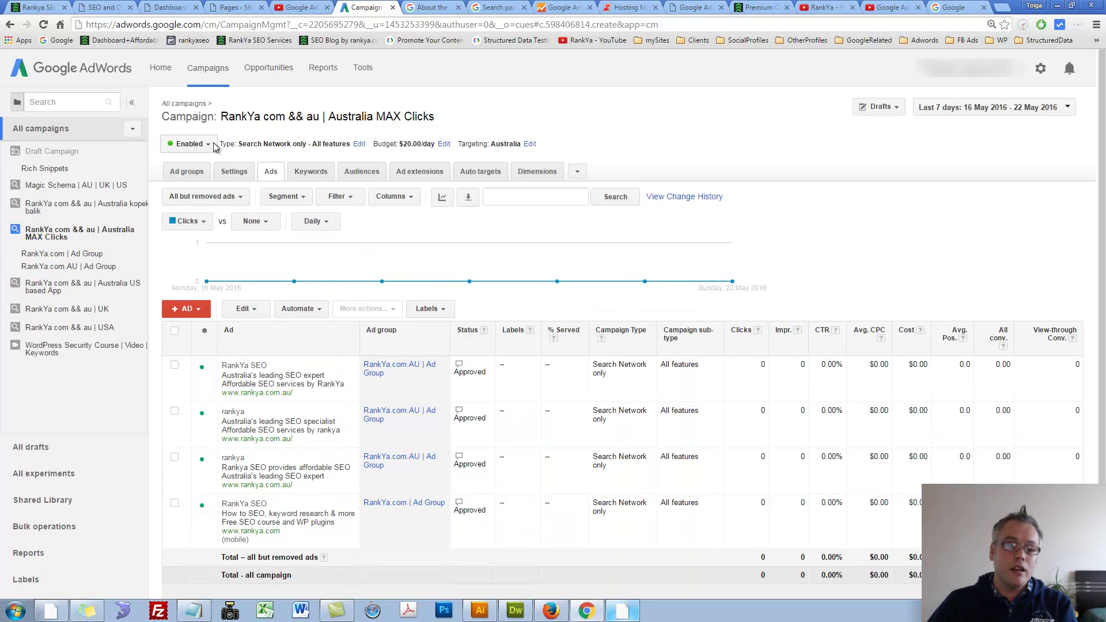
Open the Australia MAX Clicks campaign's location settings, check the YouTube playlist for the geographic ad targeting video, and return to the campaign.
click(241, 178)
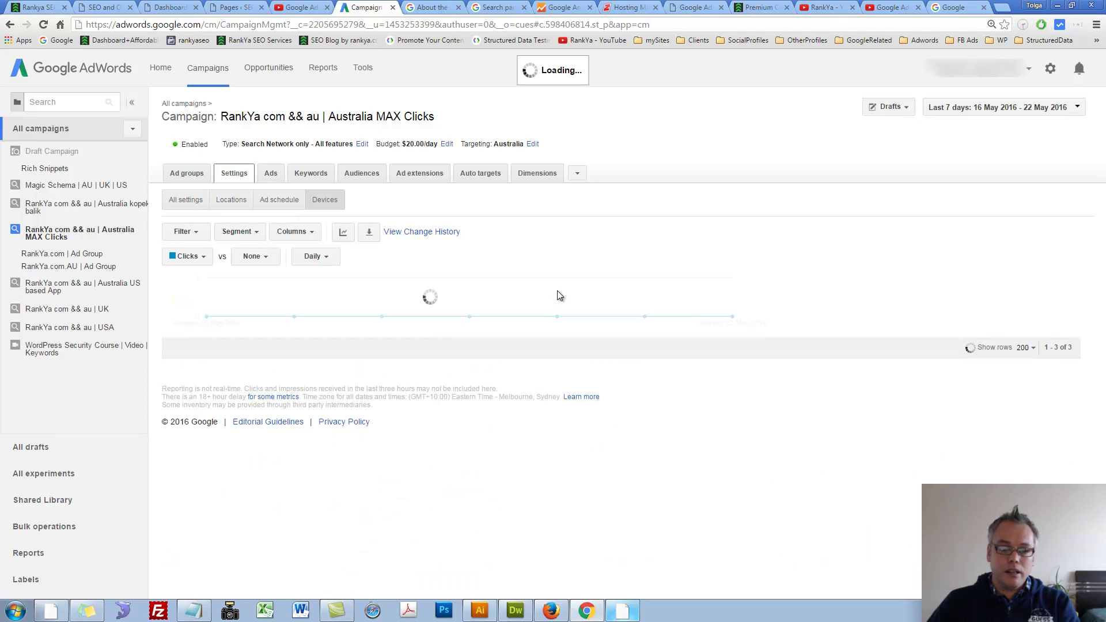
click(231, 202)
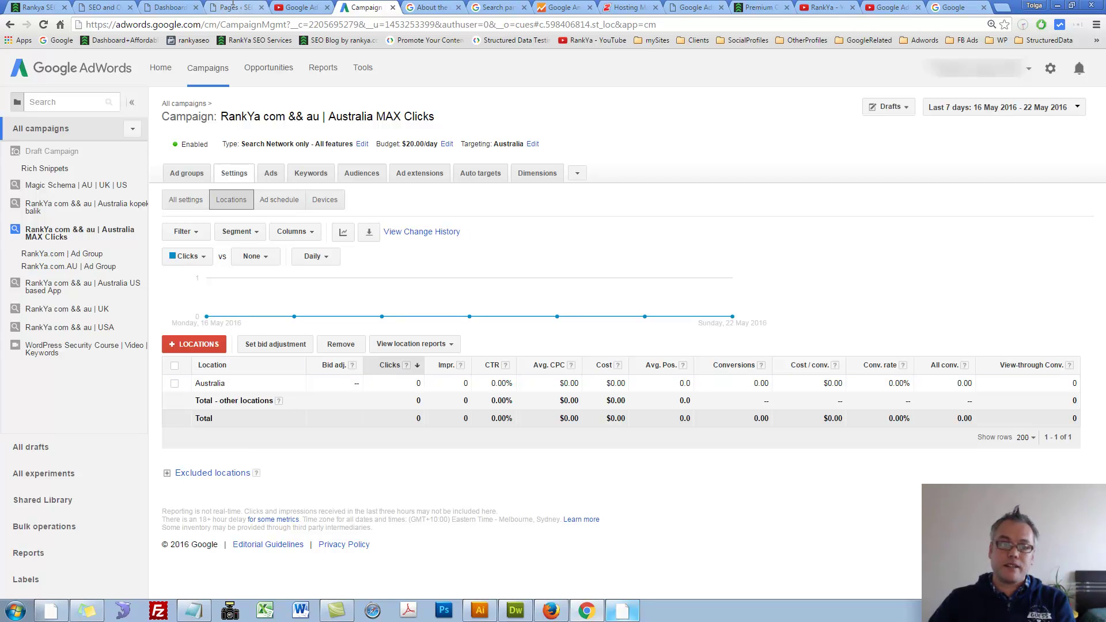
click(297, 7)
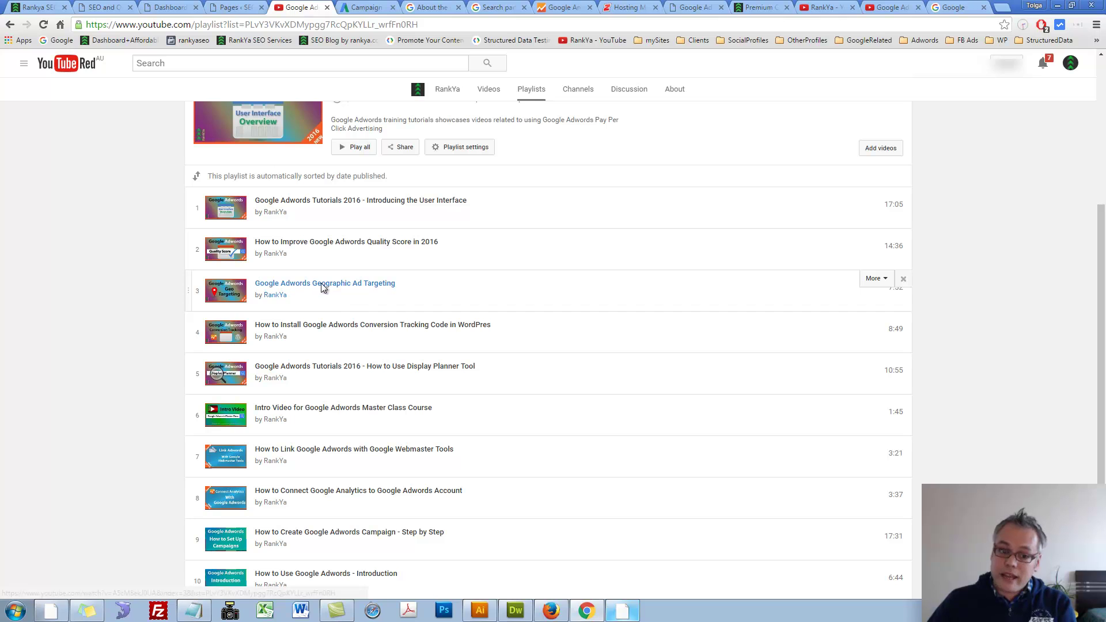
click(374, 8)
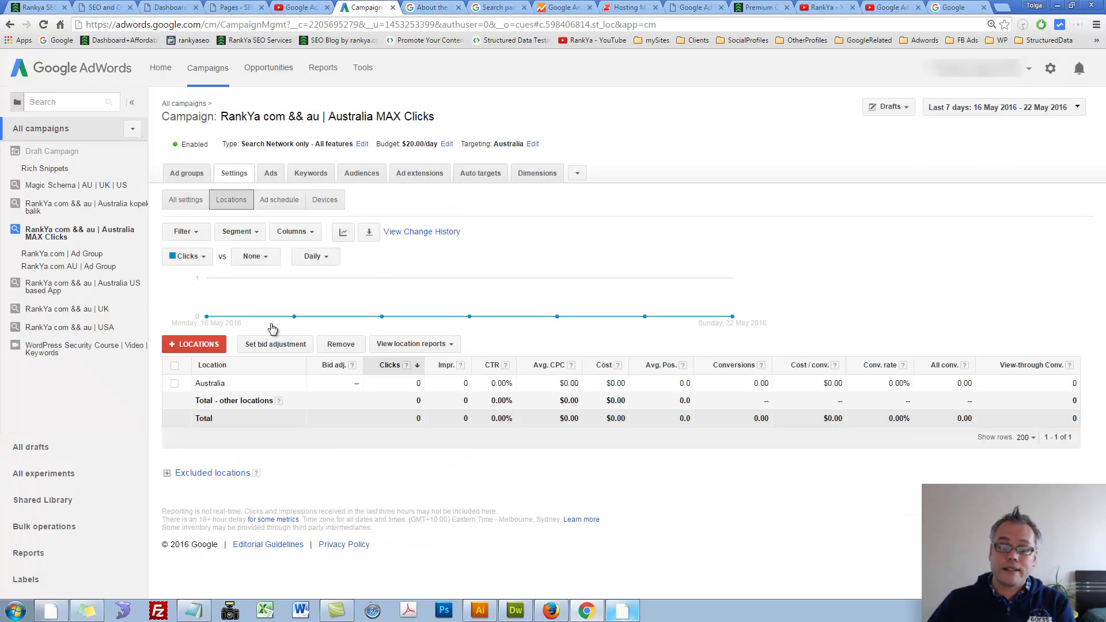
Examine the campaign's ad schedule overview and the daily time slots listed below it.
click(283, 199)
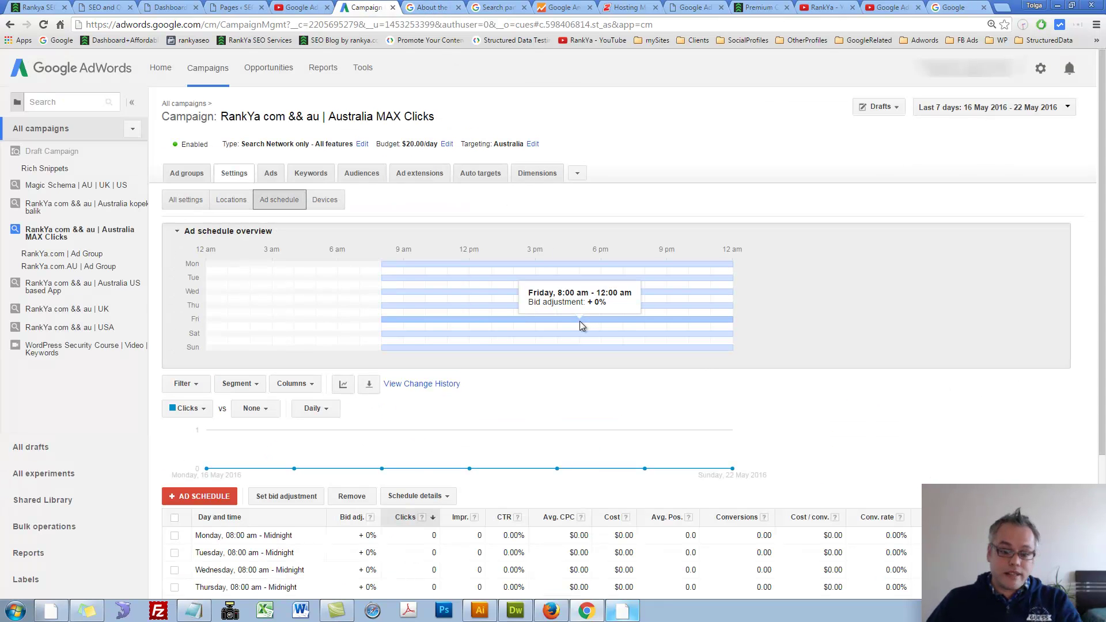
scroll(402, 338, down, 3)
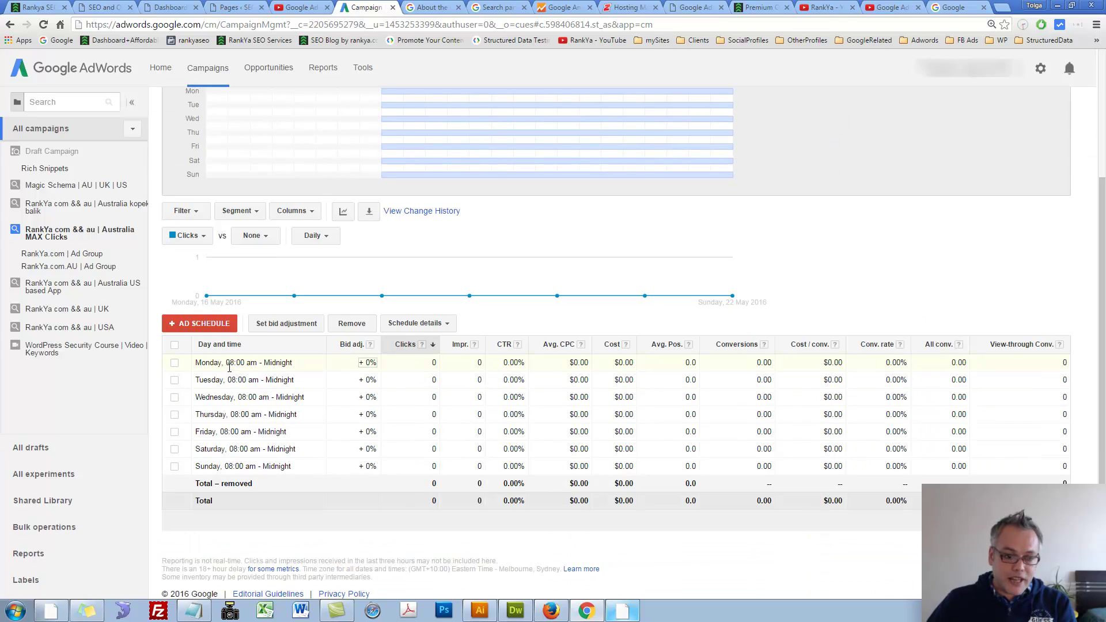
drag(223, 363, 298, 363)
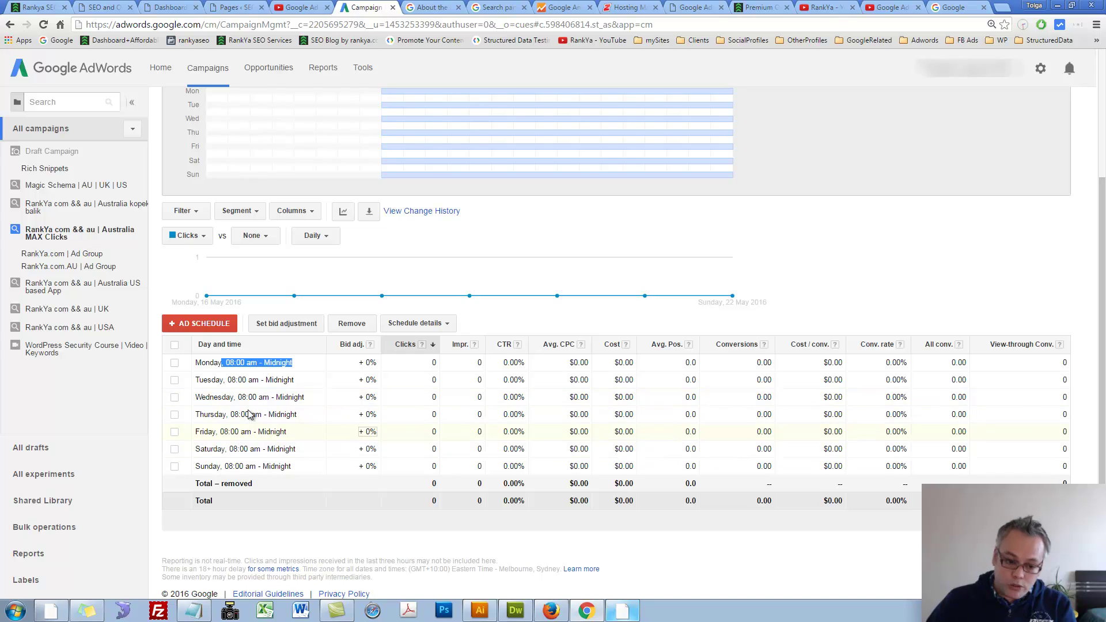
click(278, 437)
scroll(406, 408, up, 3)
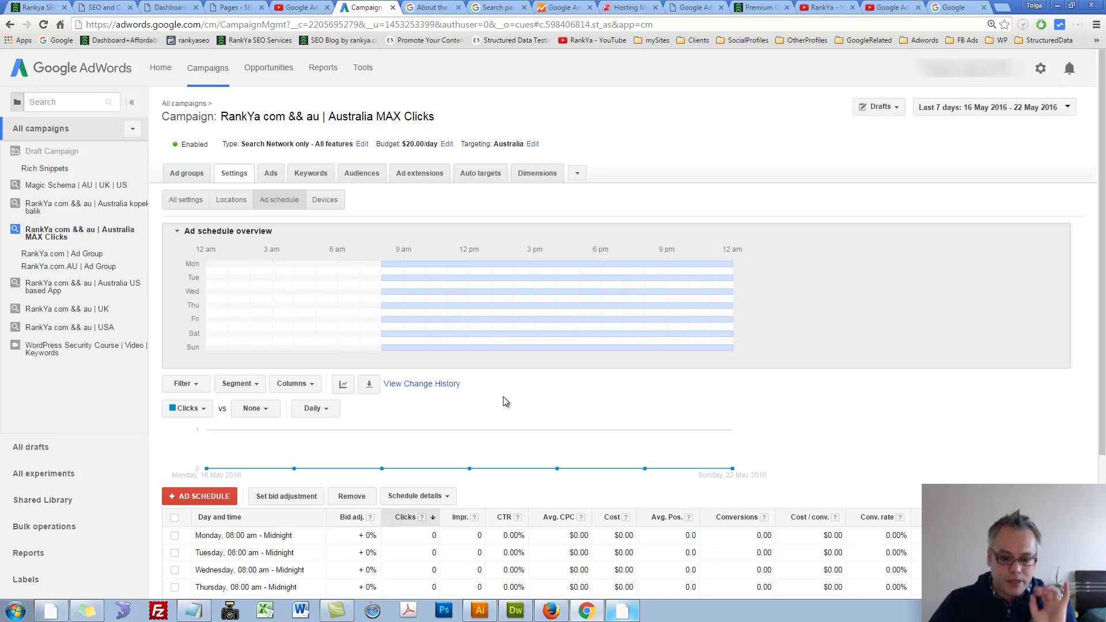
Review all settings of the Australia MAX Clicks campaign down to its bid strategy and budget.
click(182, 198)
scroll(334, 335, down, 3)
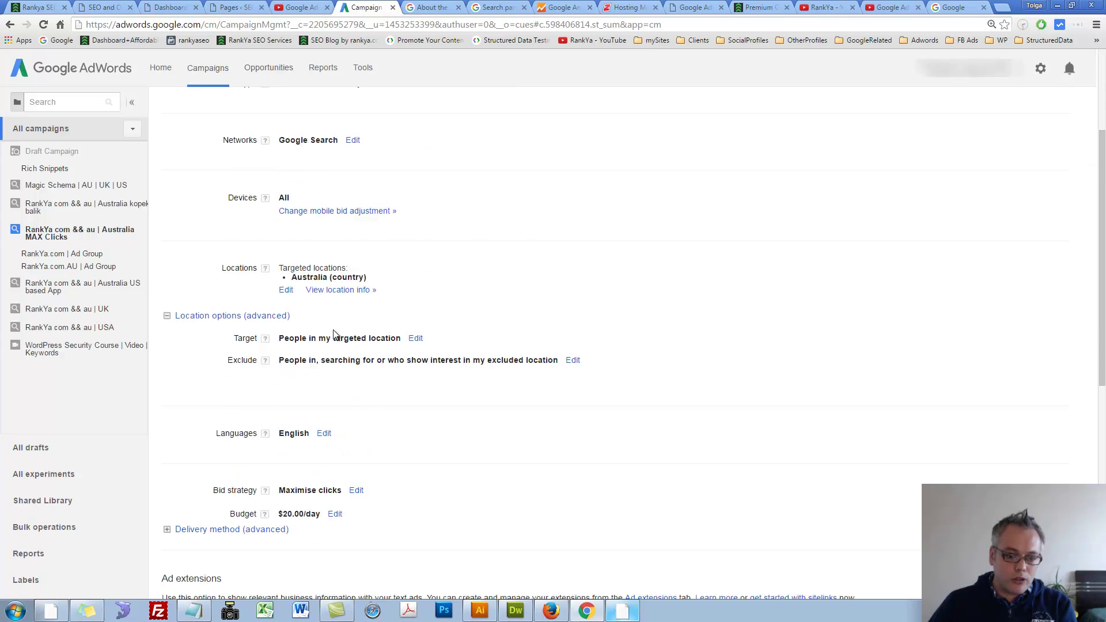
scroll(346, 352, down, 2)
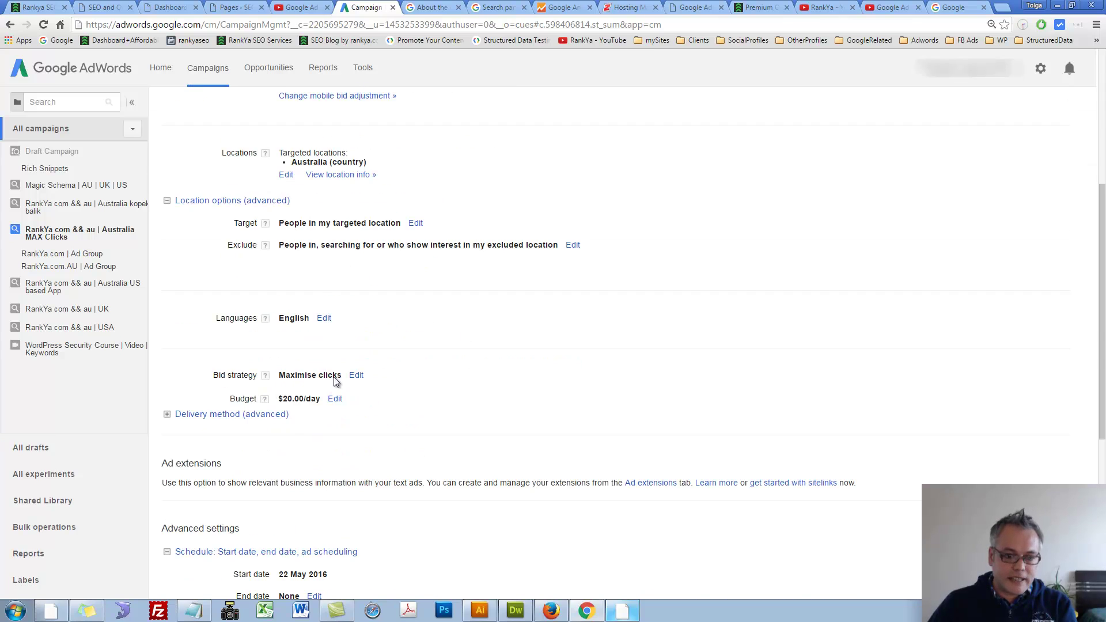
In the Draft Campaign's settings, change the bid strategy to the automated Target outranking share option.
click(50, 151)
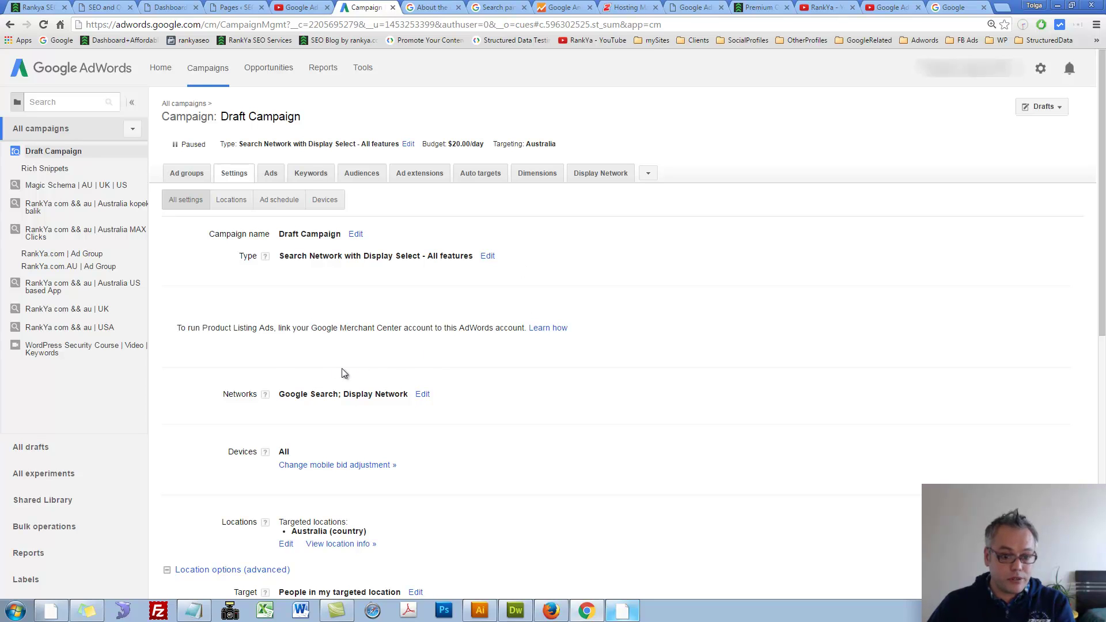
scroll(346, 374, down, 3)
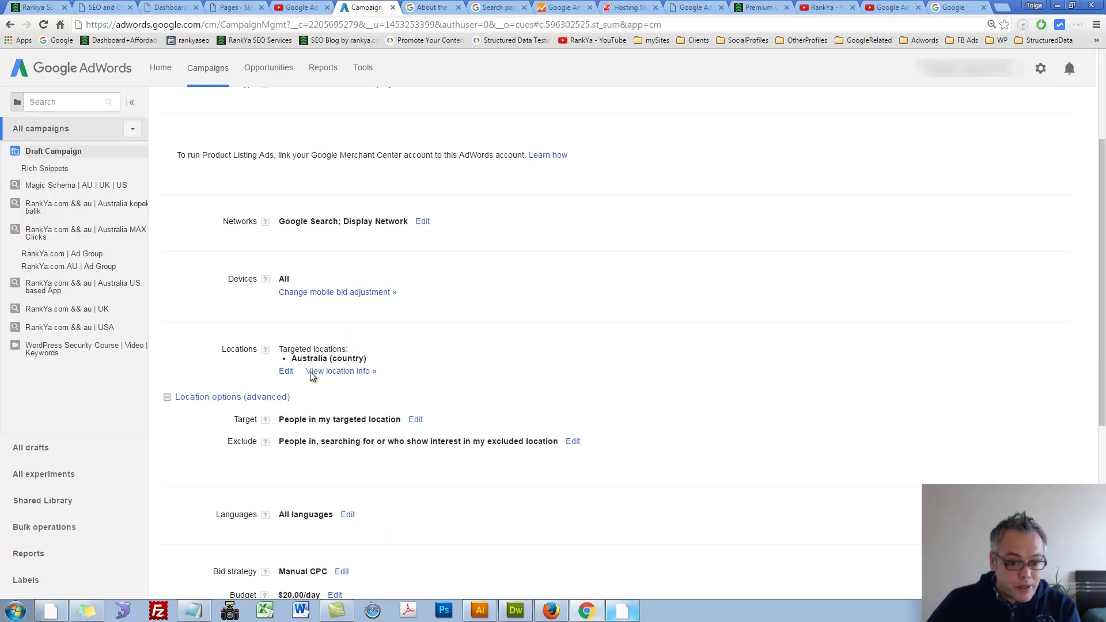
scroll(334, 420, down, 2)
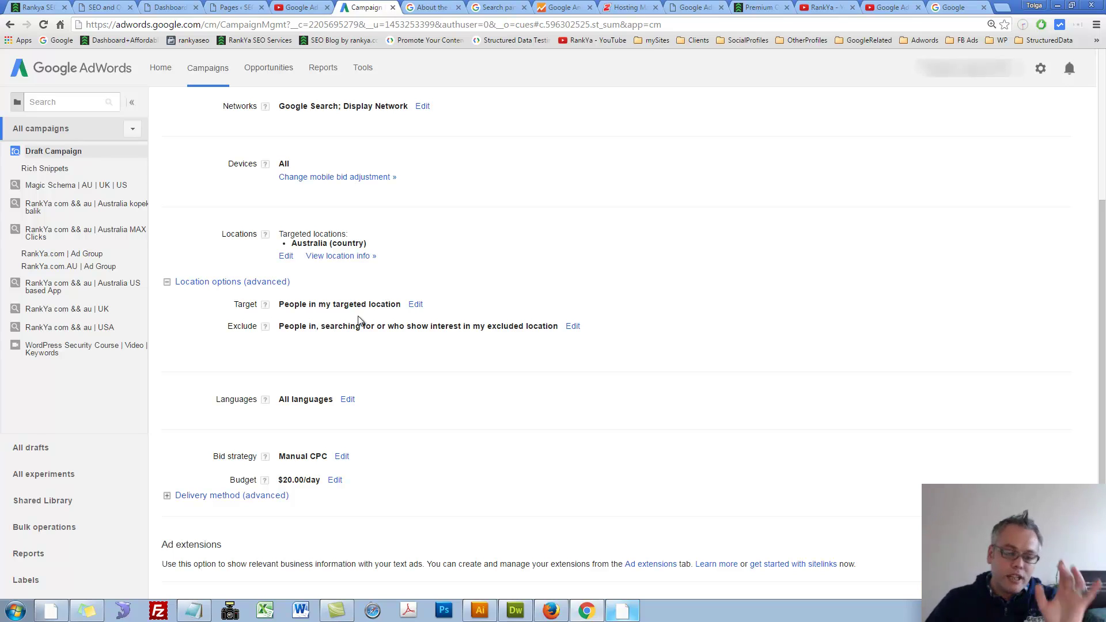
scroll(386, 501, down, 1)
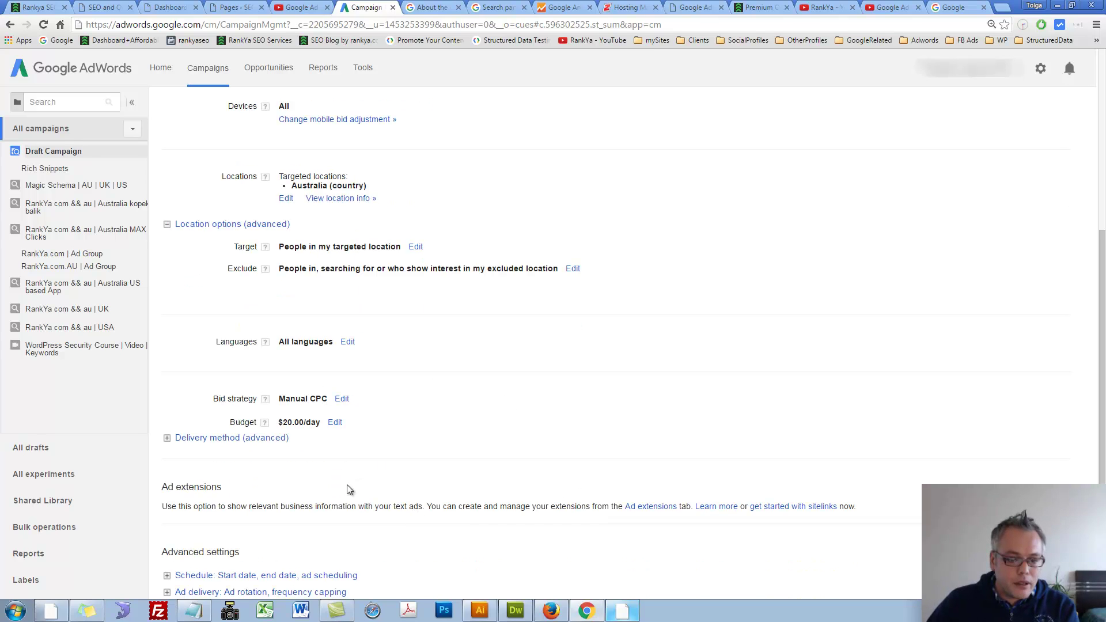
click(342, 399)
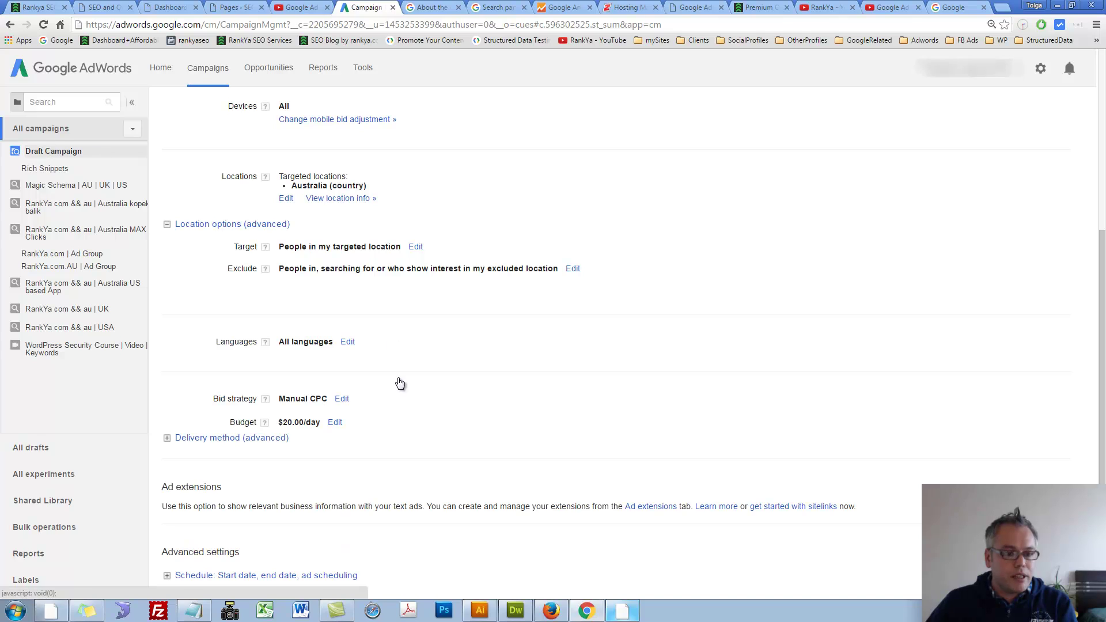
click(341, 400)
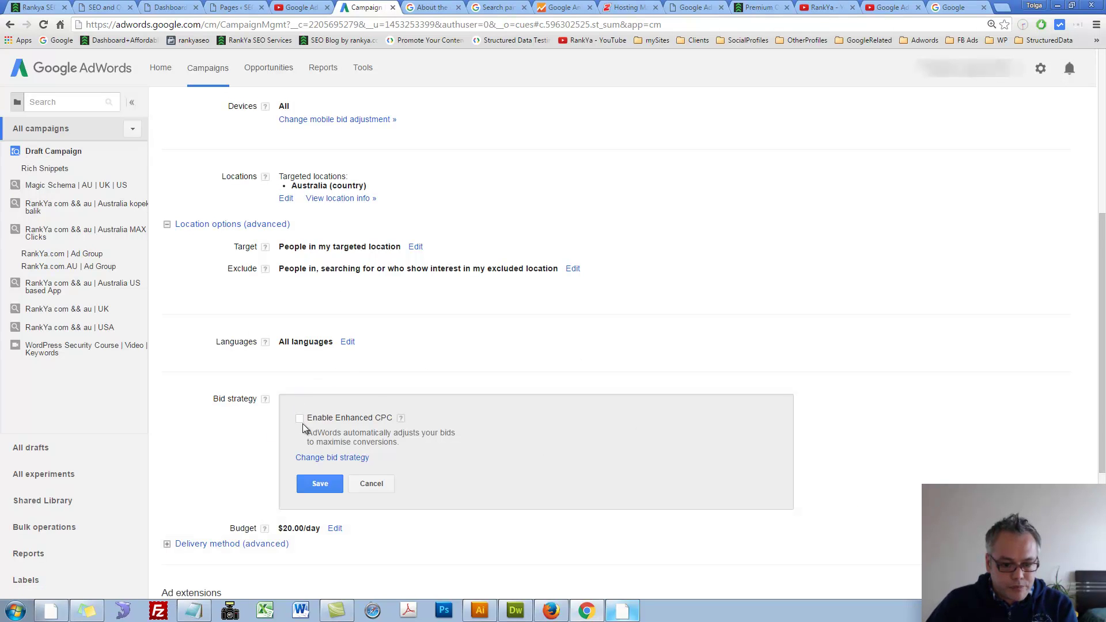
click(327, 458)
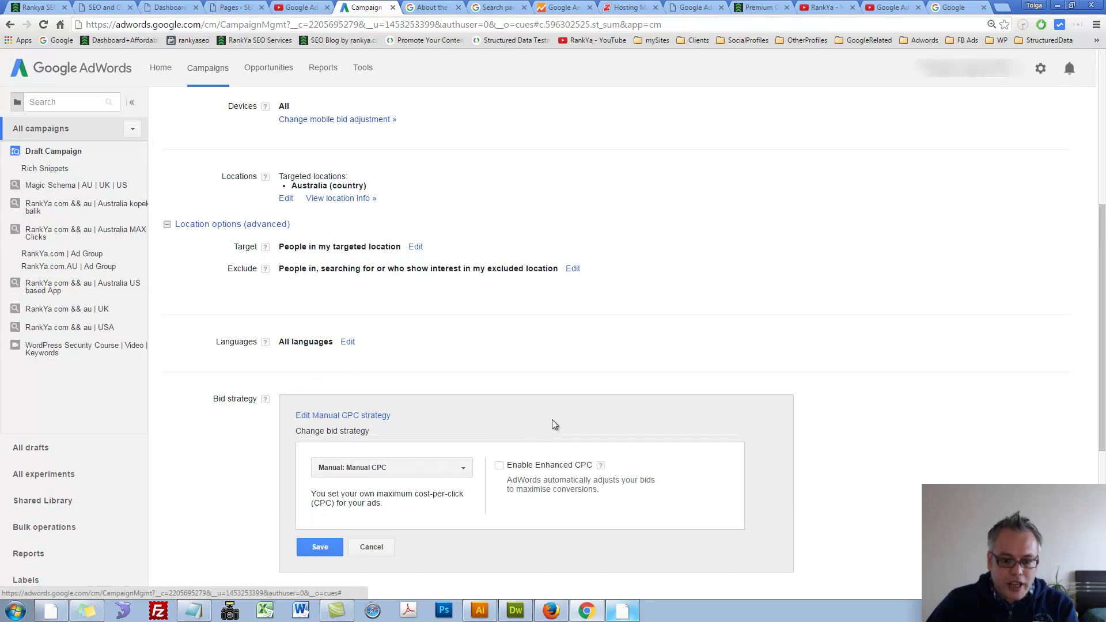
click(410, 467)
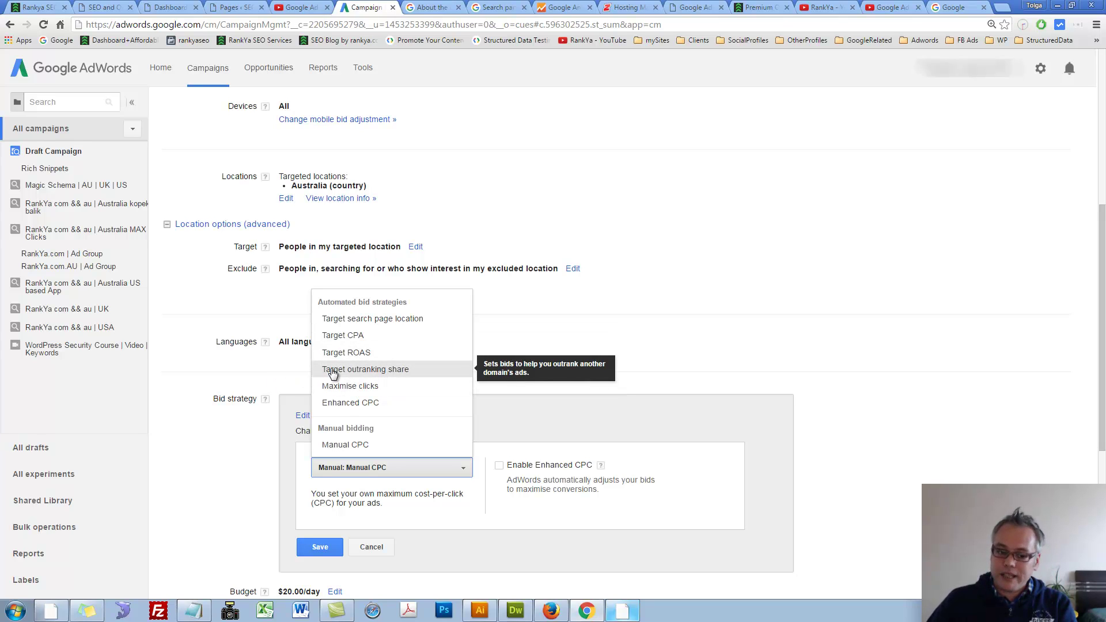
click(379, 371)
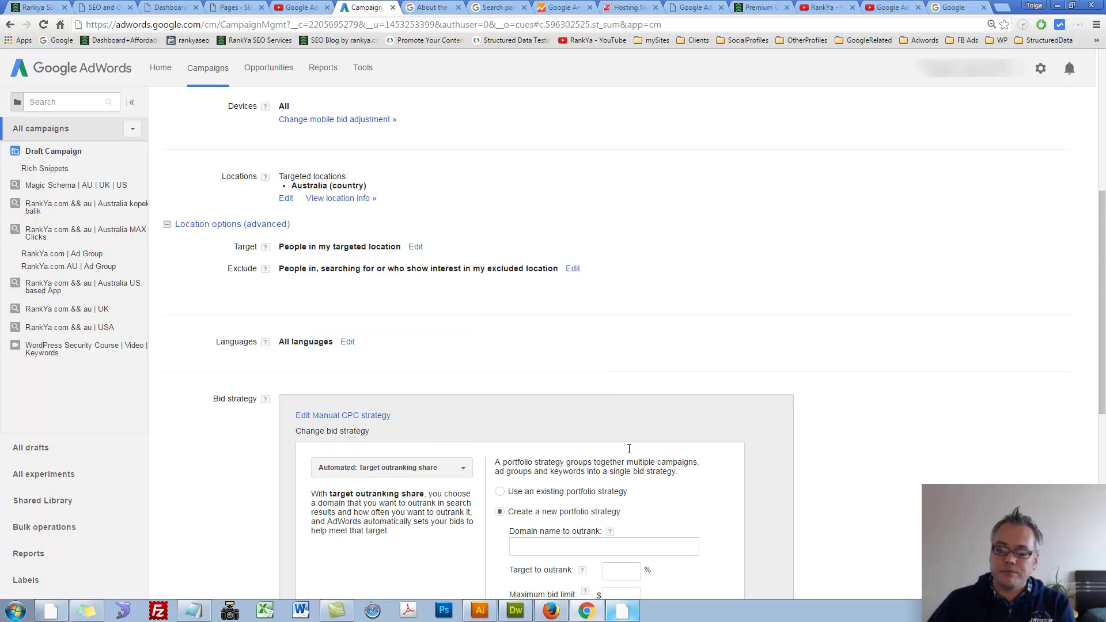
scroll(629, 449, down, 4)
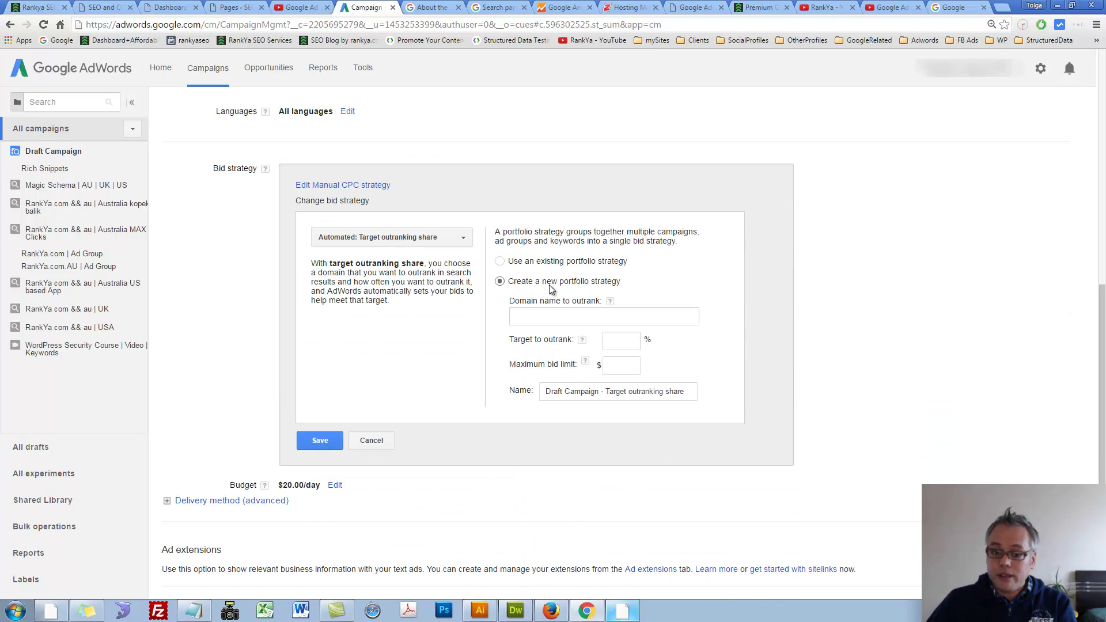
Switch to Firefox and copy the domain gmgweb.com.au from the first ad in the "web design" results.
click(552, 612)
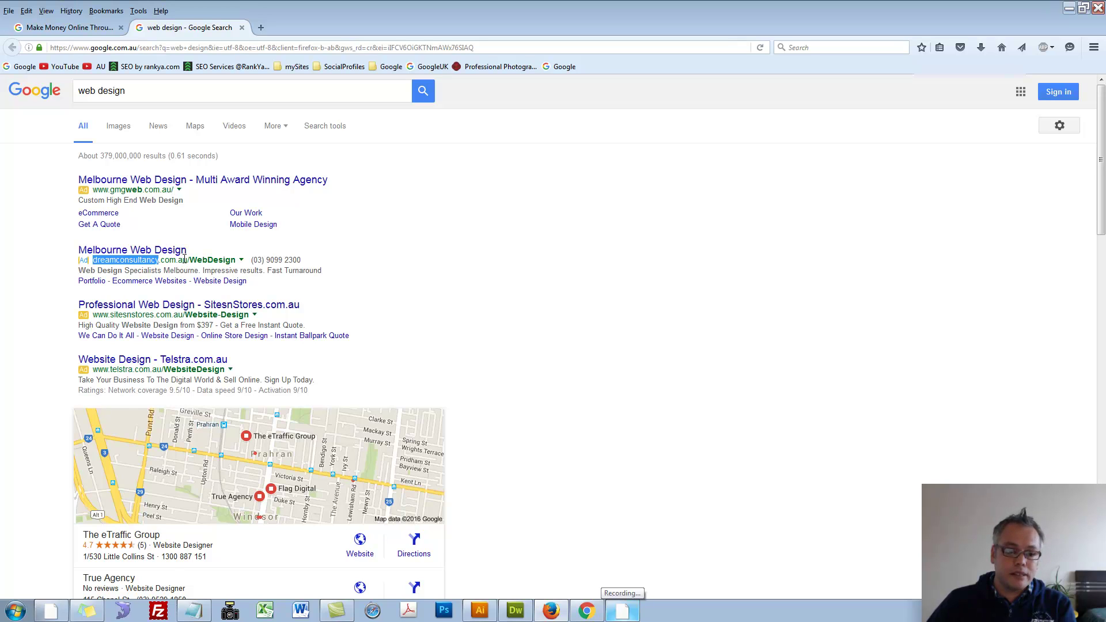
drag(187, 260, 94, 264)
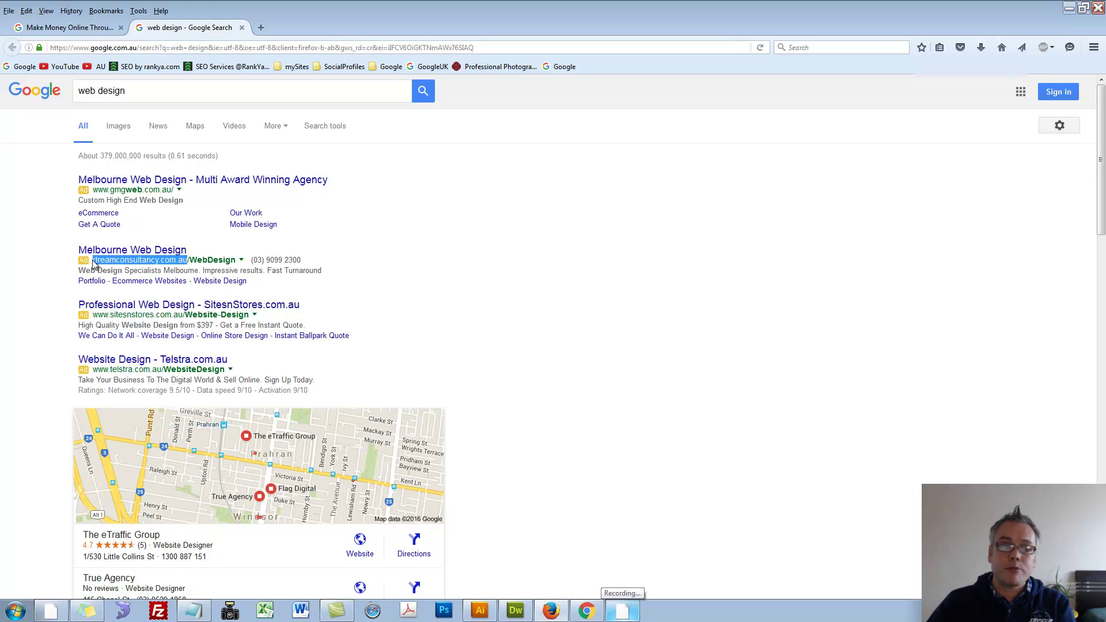
click(120, 193)
double_click(119, 189)
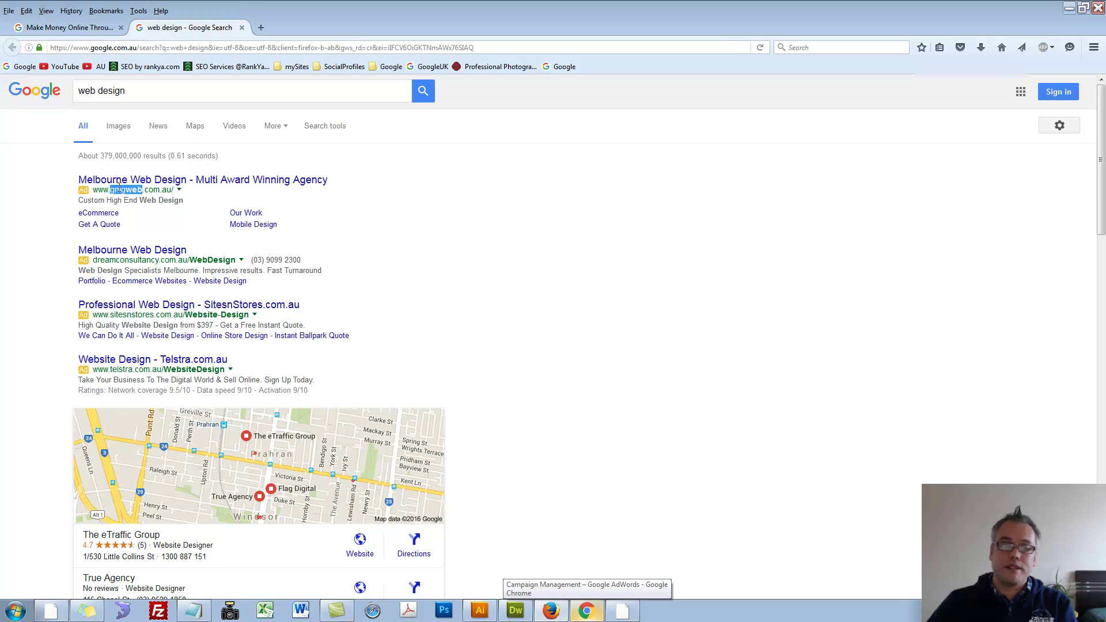
drag(172, 190, 110, 191)
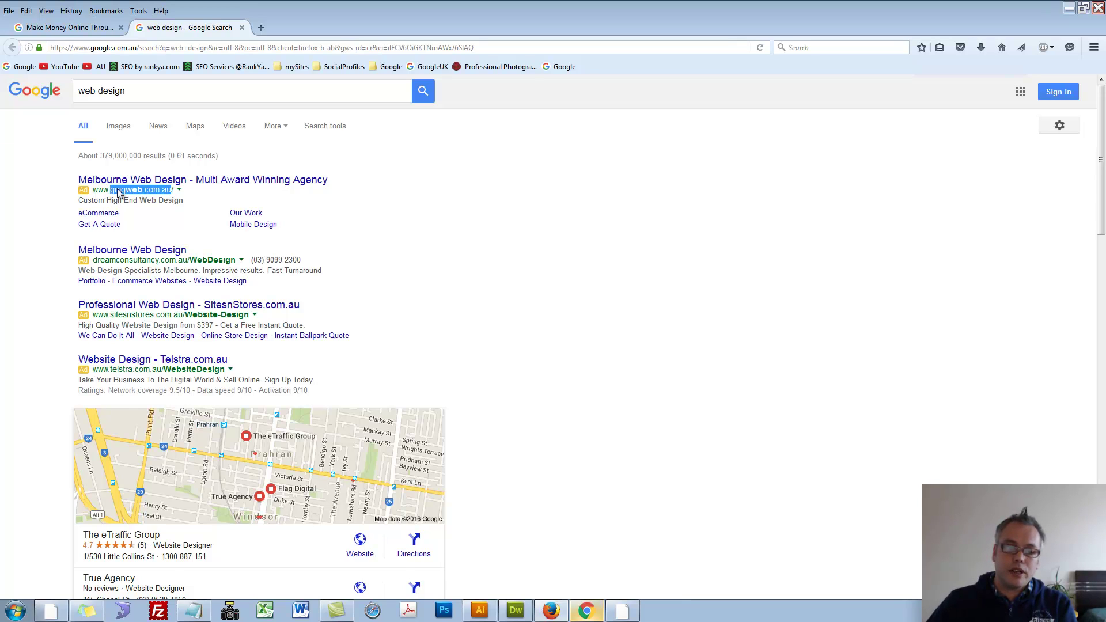
right_click(118, 191)
click(147, 291)
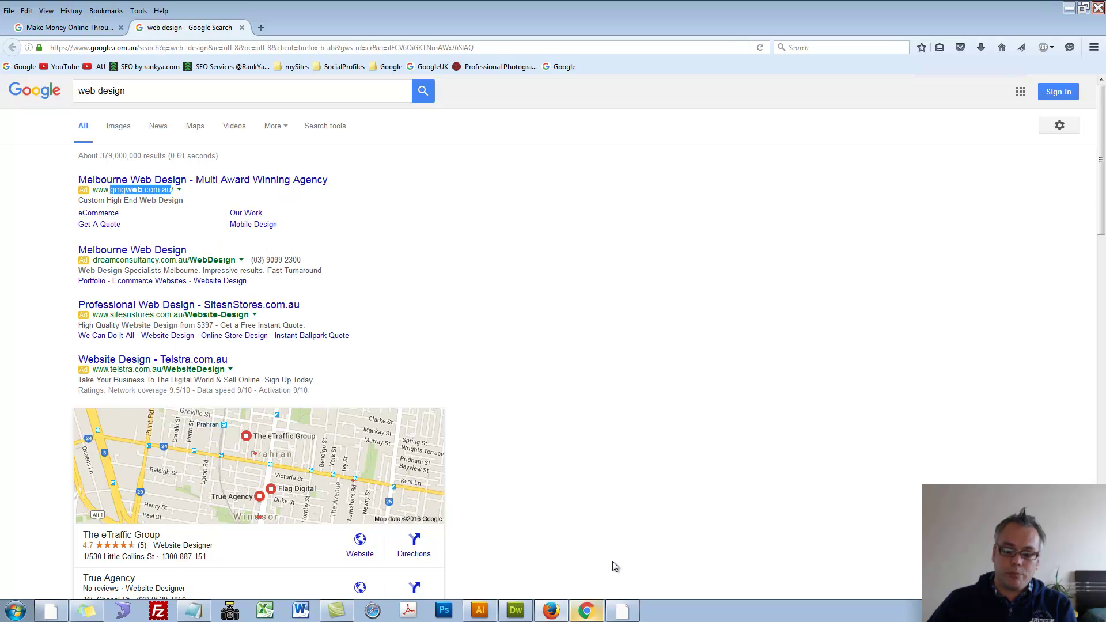
Back in Chrome, enter gmgweb.com.au as the domain to outrank, with a target of 80% and a maximum bid limit of $10.
click(587, 611)
click(541, 316)
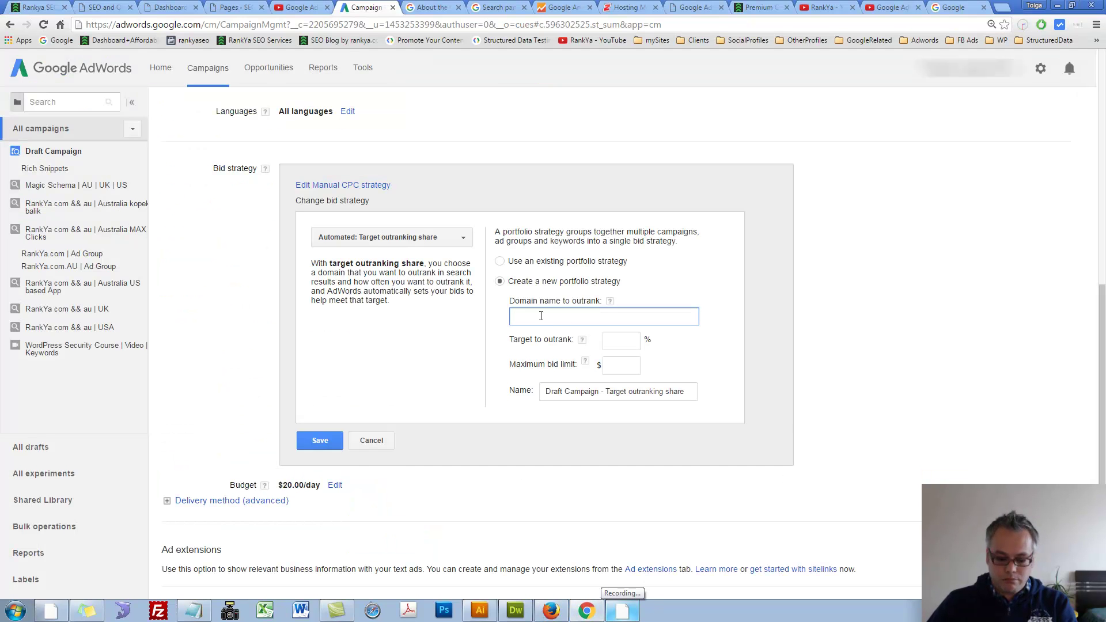
text(gmgweb.com.au)
key(Tab)
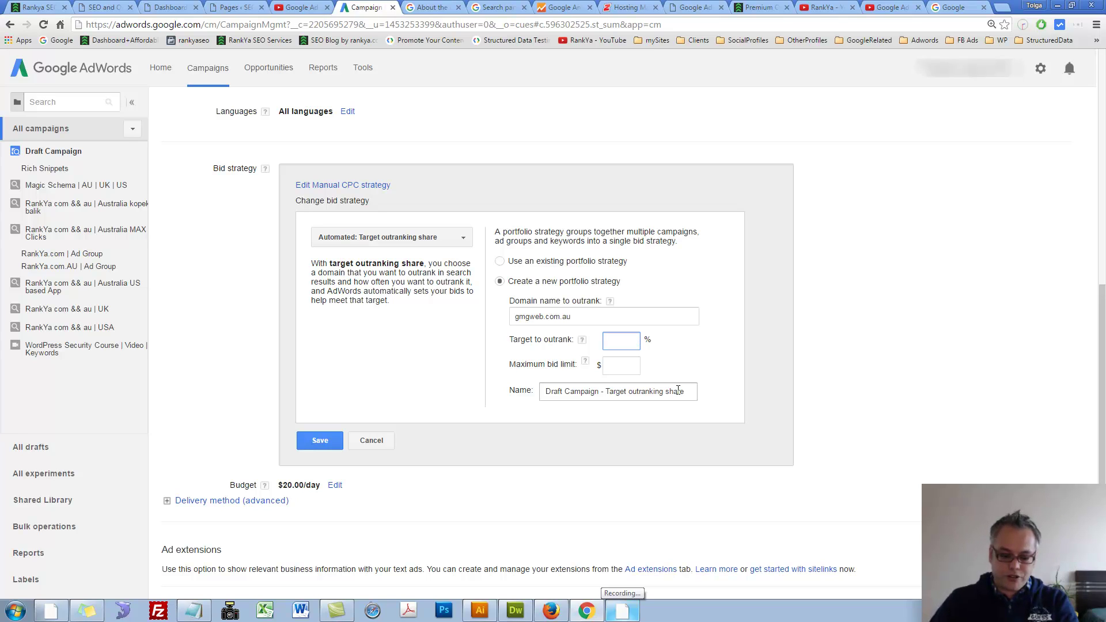
text(90)
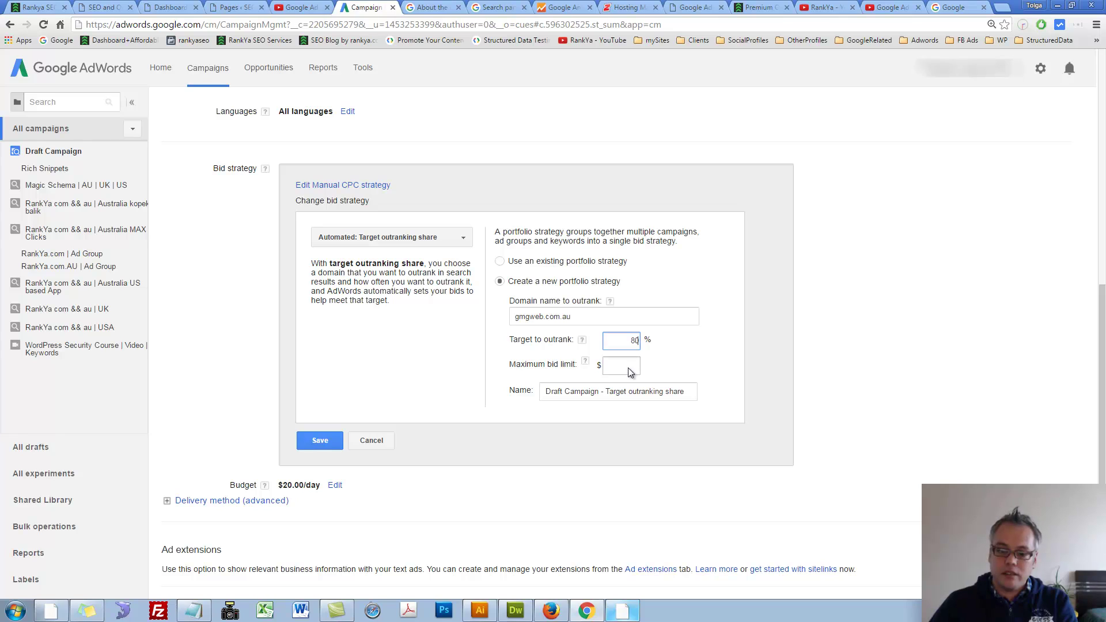
click(625, 366)
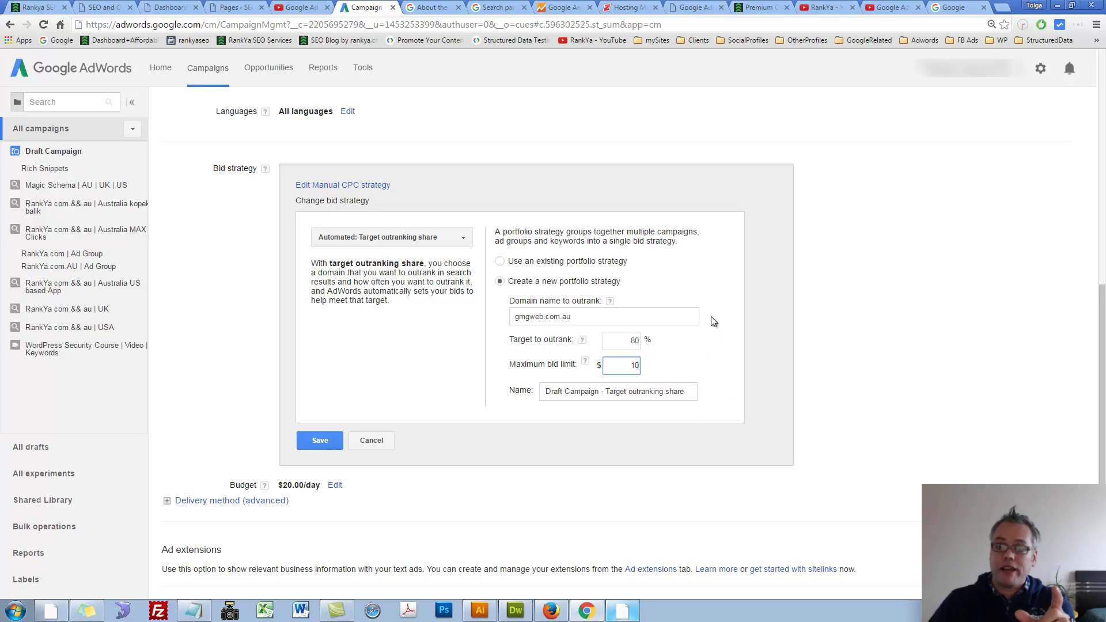
Compare the "web design" ads in Firefox with the outranking settings in Chrome, and look through the other available bid strategies.
click(552, 611)
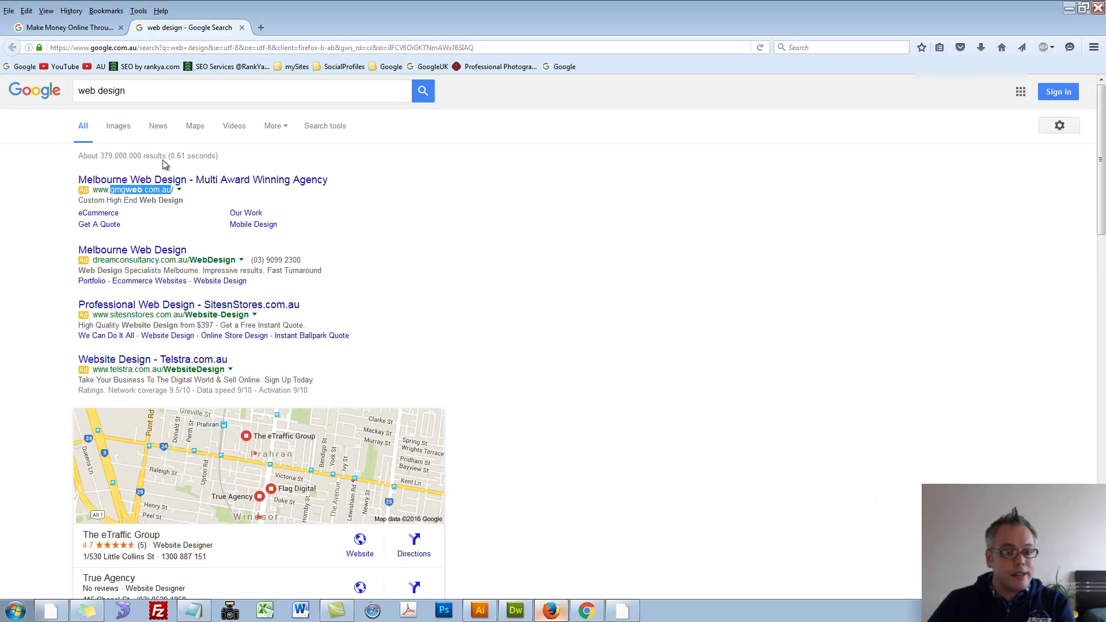
click(587, 611)
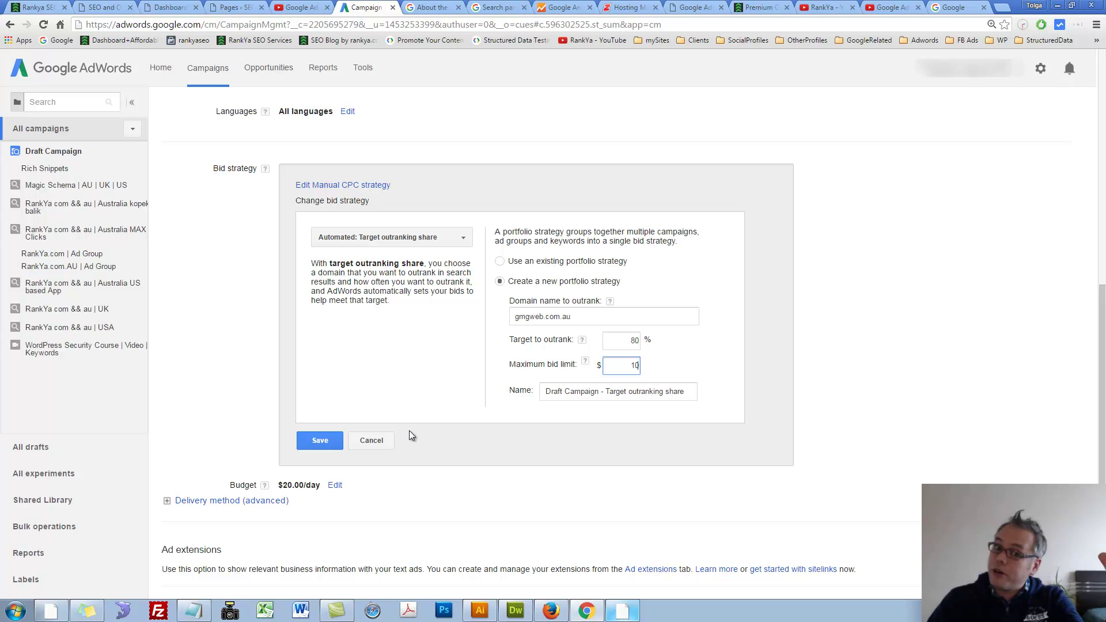
click(552, 611)
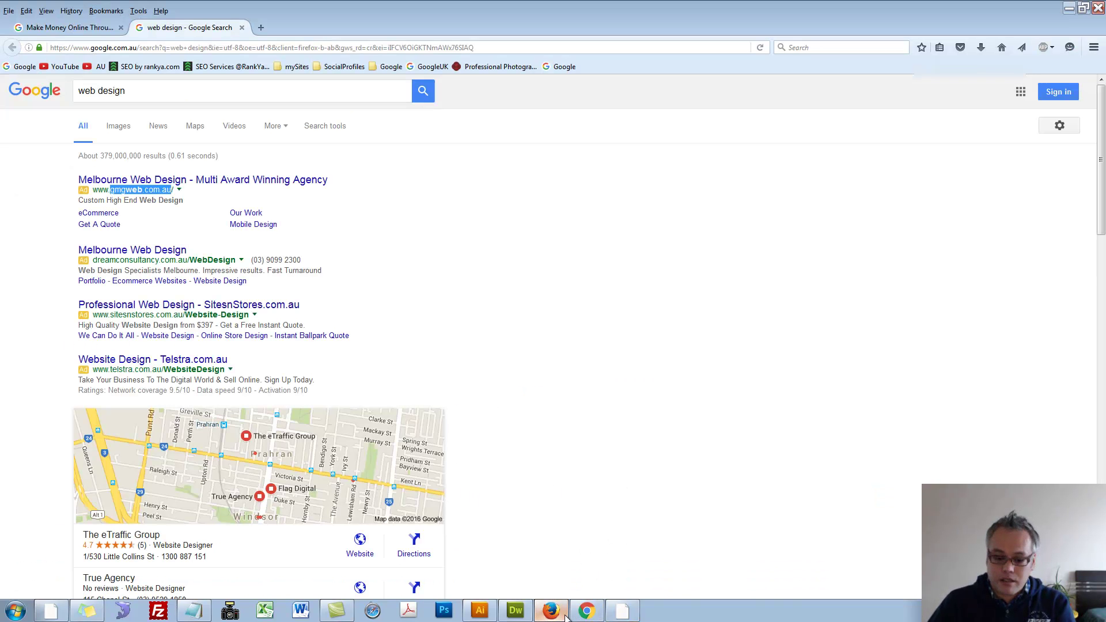
click(586, 611)
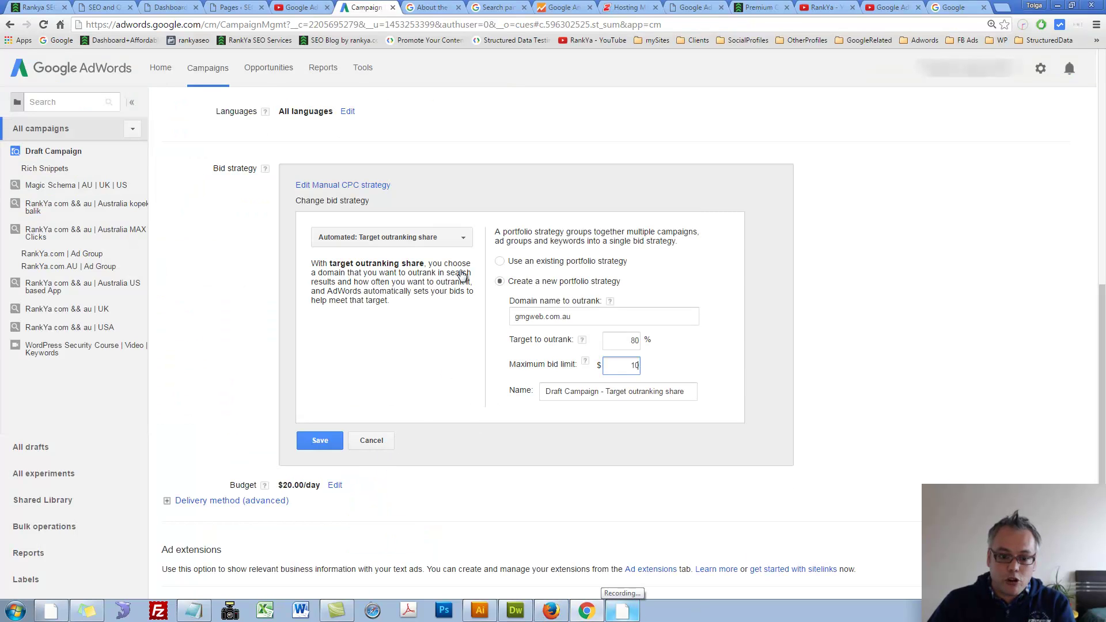
click(438, 244)
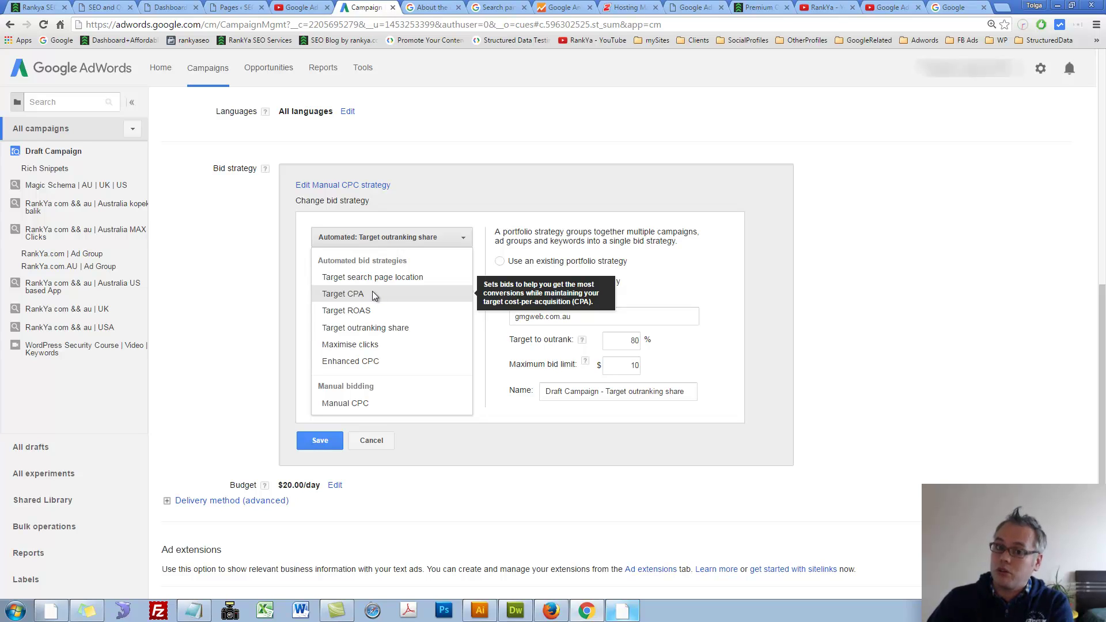
click(582, 205)
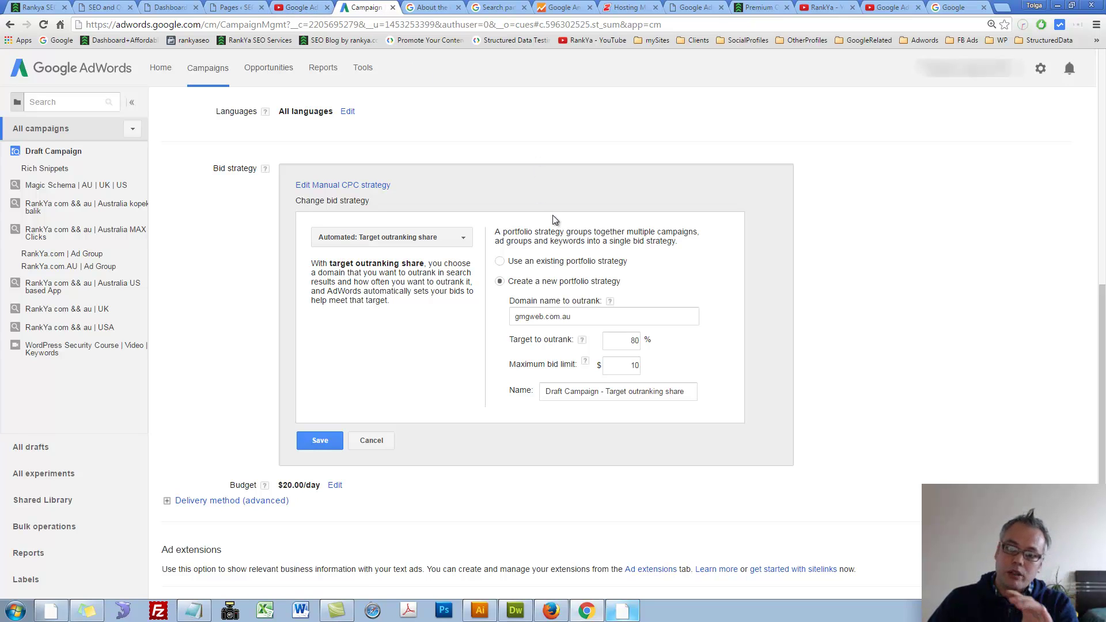
Change the bid strategy to the automated Target CPA option and set the target CPA to $20.
click(398, 241)
click(322, 295)
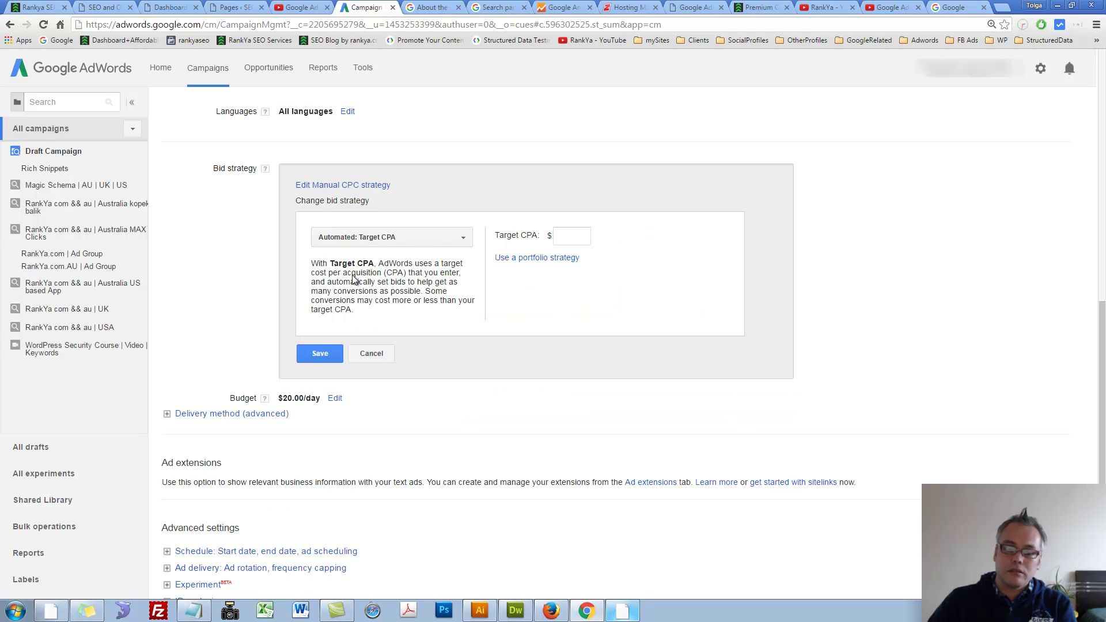
click(581, 243)
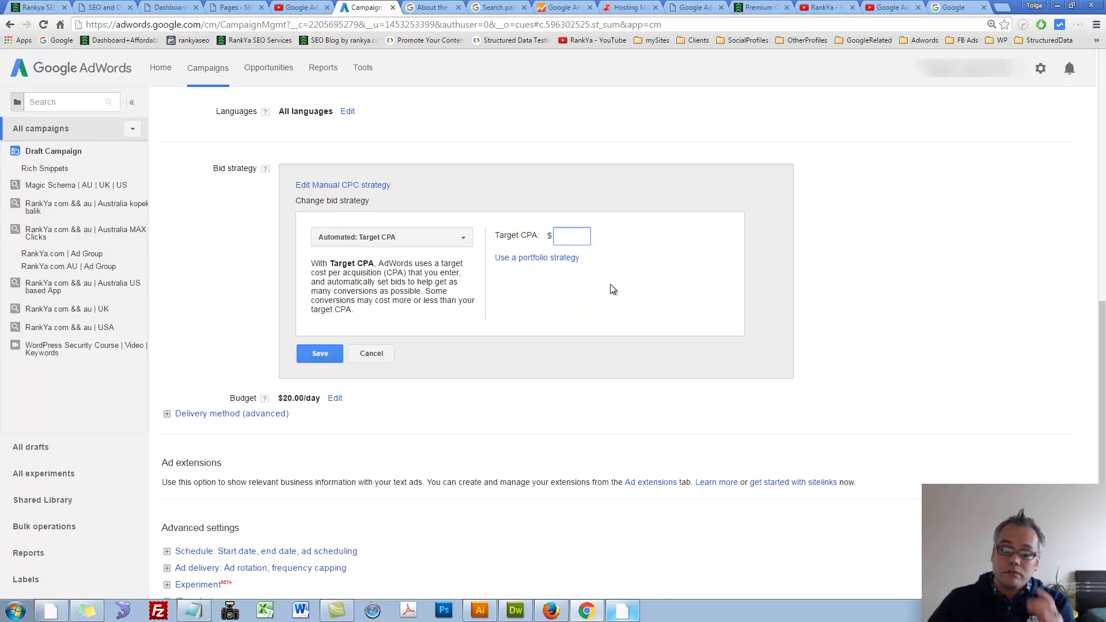
click(431, 233)
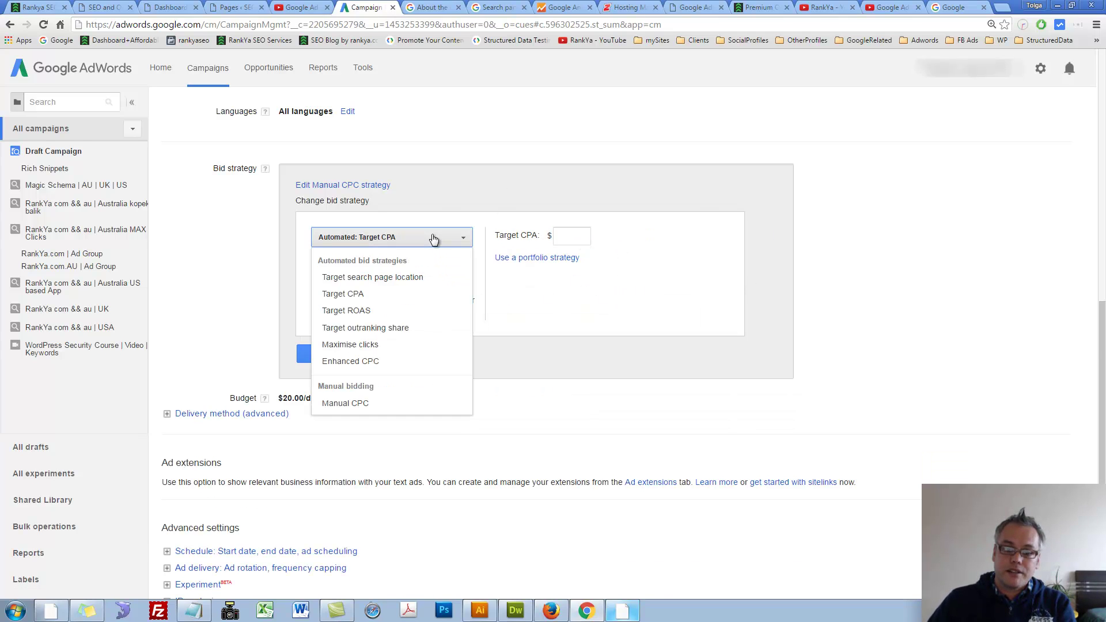
click(567, 245)
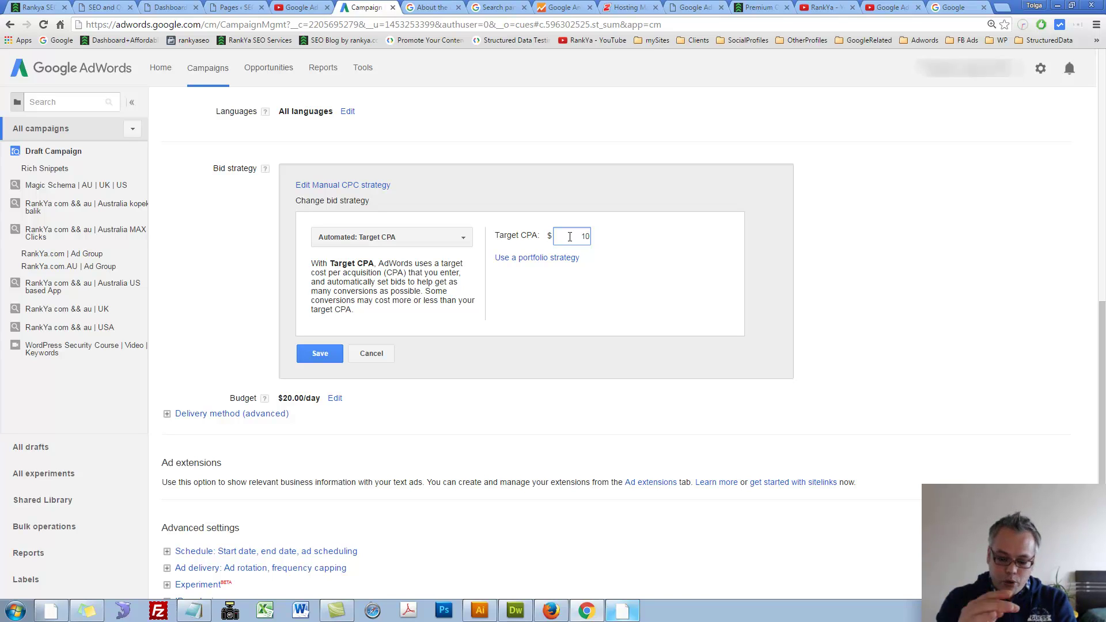
key(BackSpace)
key(BackSpace)
text(20)
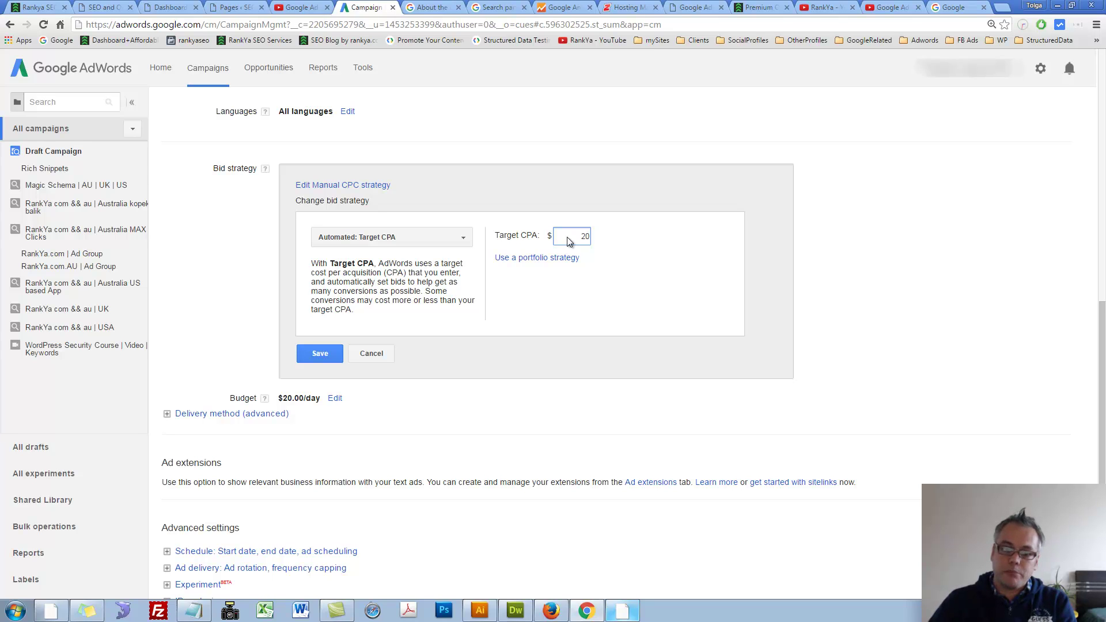
Set the target CPA to $10, clear the value, look over the bid strategy list and discard the bid strategy changes.
click(464, 239)
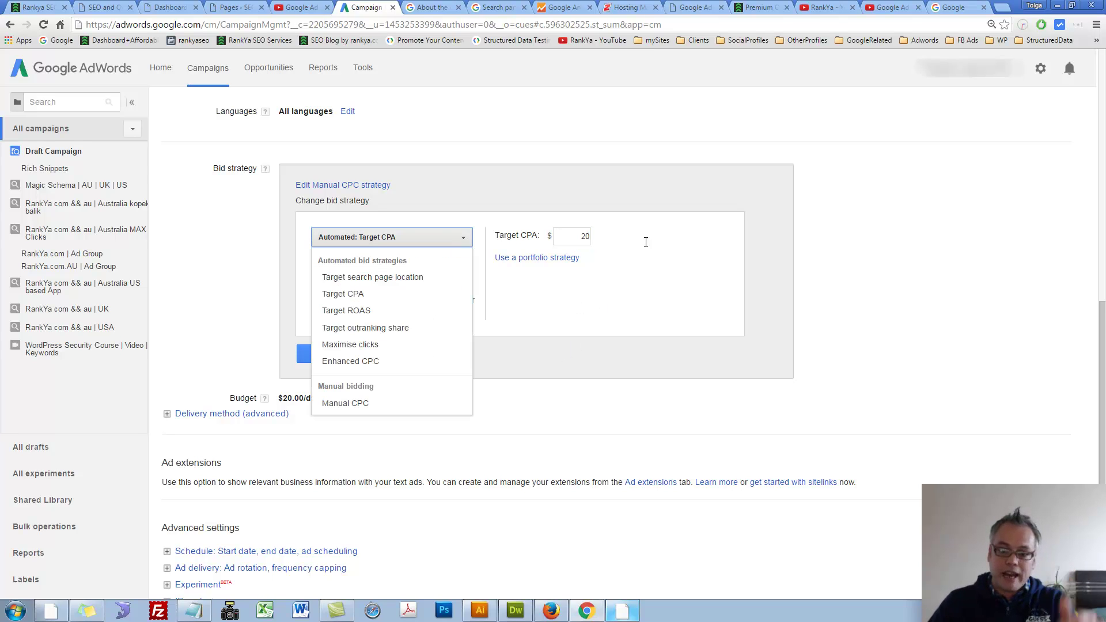
double_click(578, 239)
text(10)
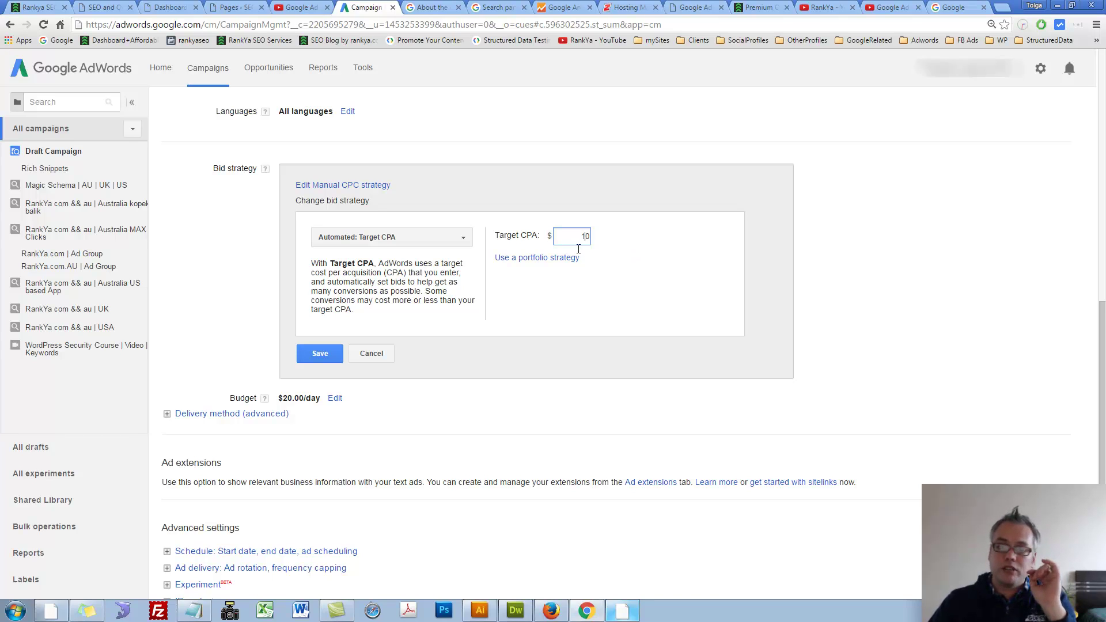
double_click(579, 249)
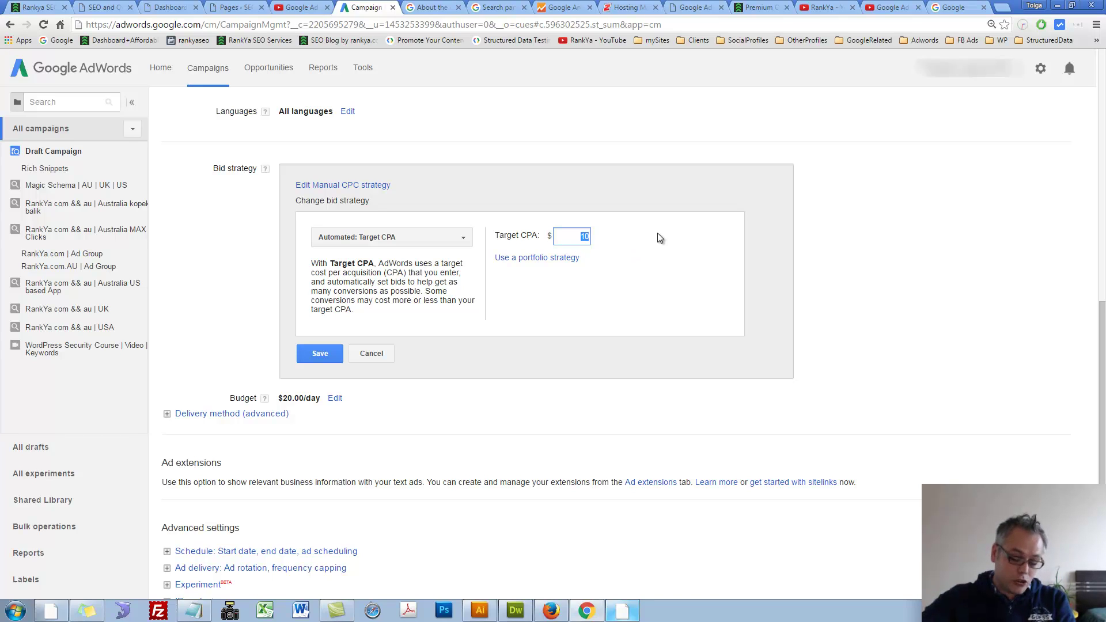
text(5)
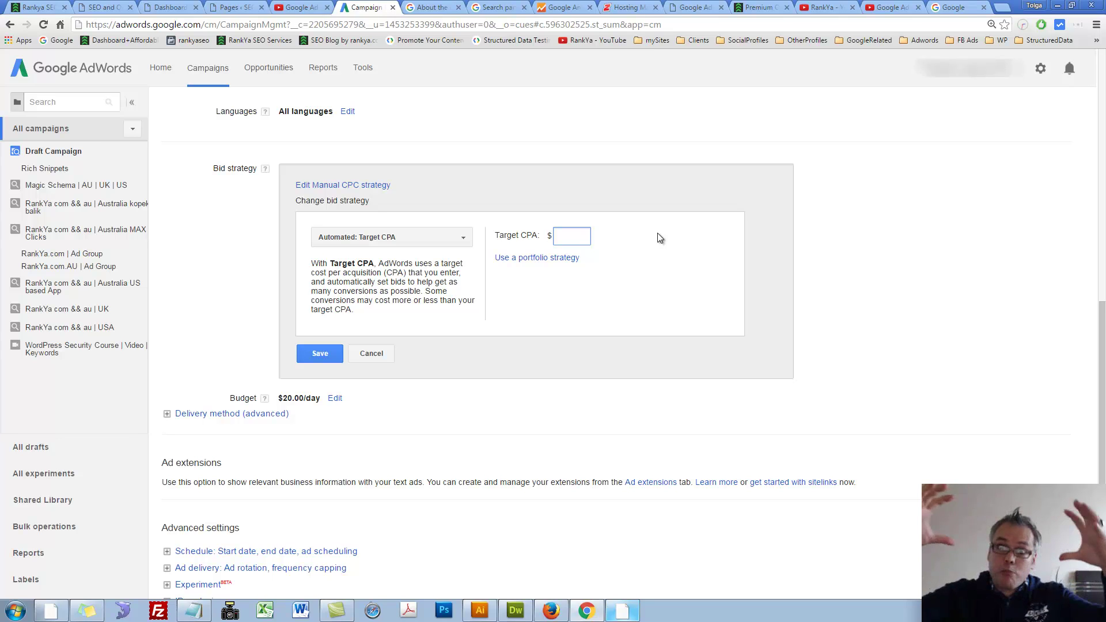
click(455, 240)
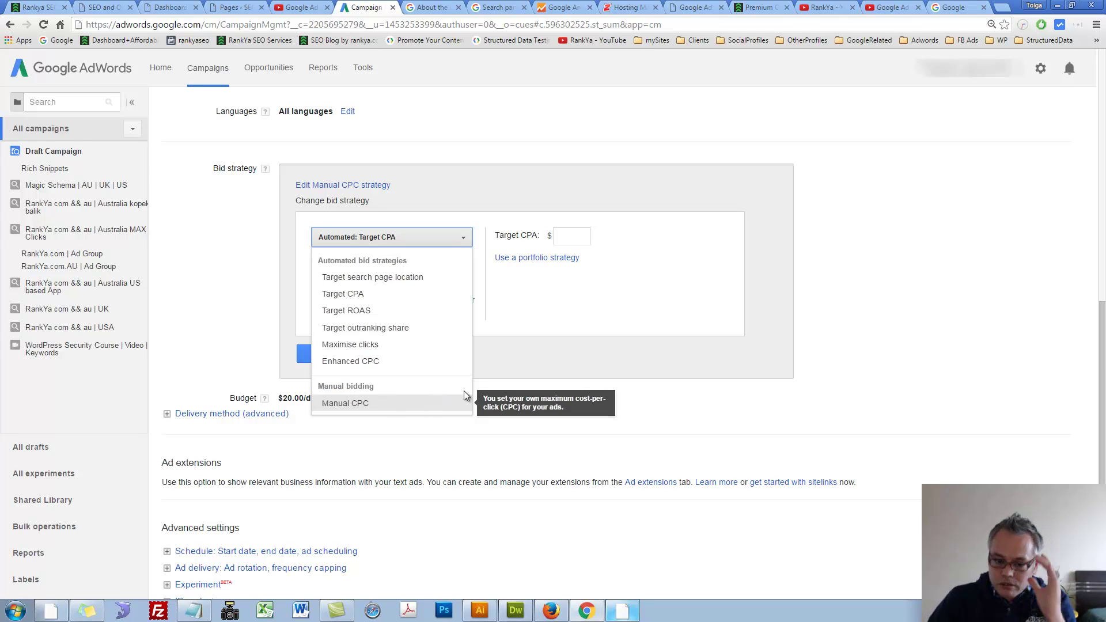
click(515, 361)
click(376, 356)
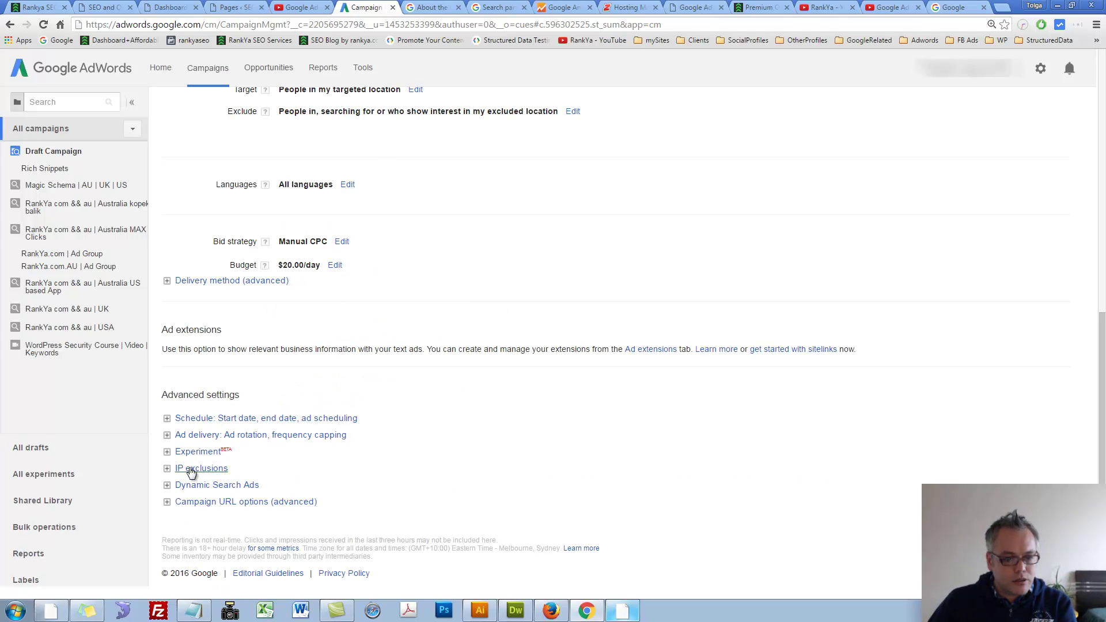
Try the ad rotation options Optimise for conversions, Rotate evenly and Rotate indefinitely in the ad delivery settings, and discard the change.
click(262, 436)
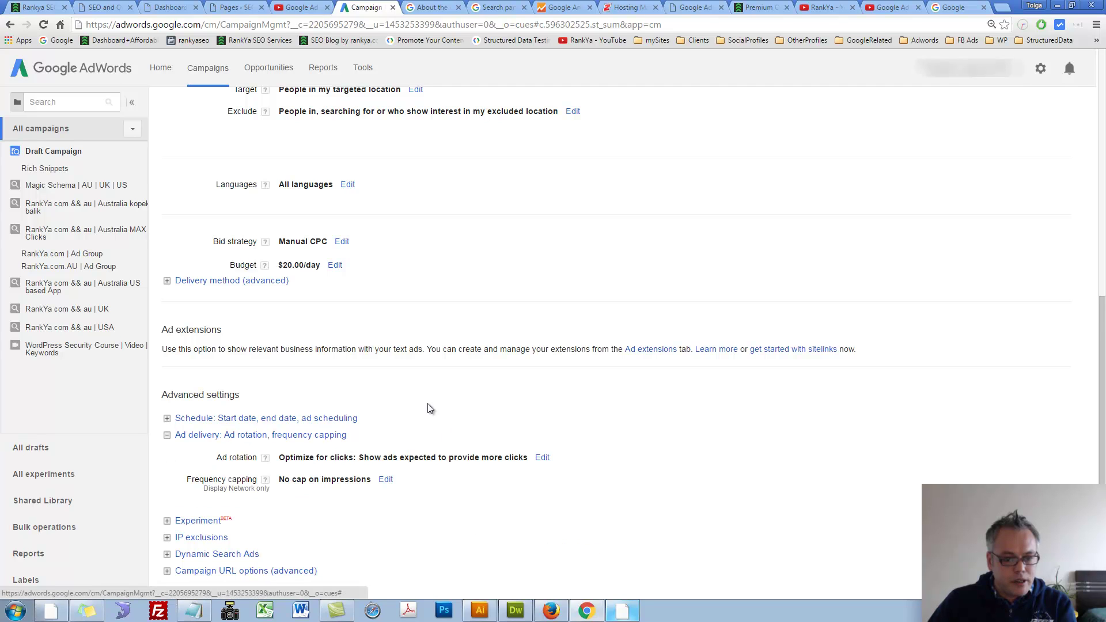
click(544, 458)
scroll(569, 369, down, 4)
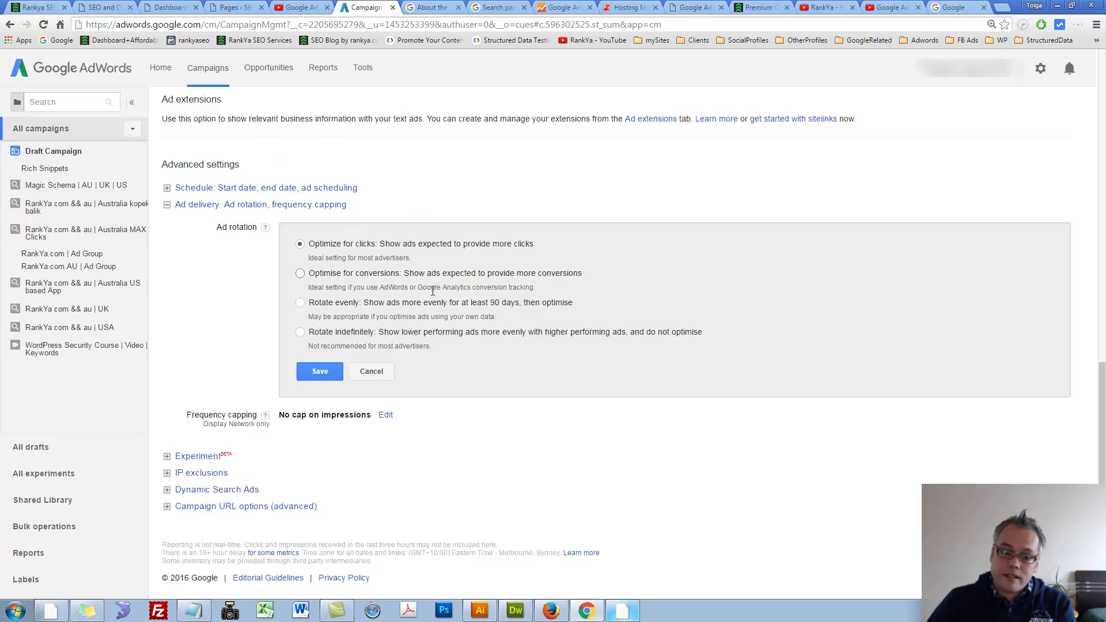
scroll(423, 286, up, 4)
scroll(368, 331, down, 4)
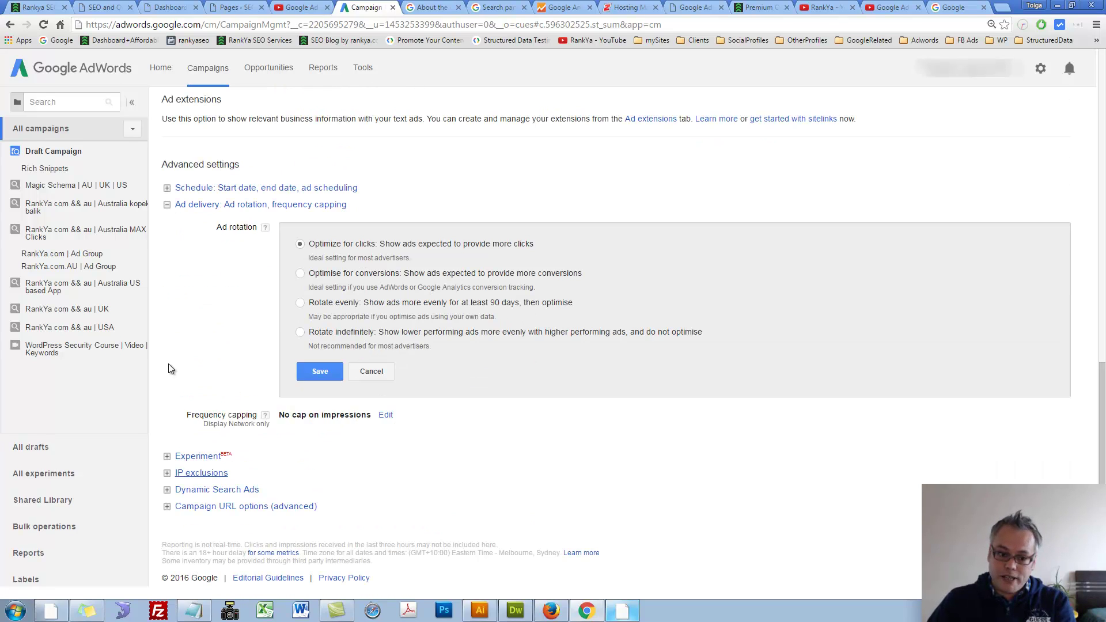
click(300, 274)
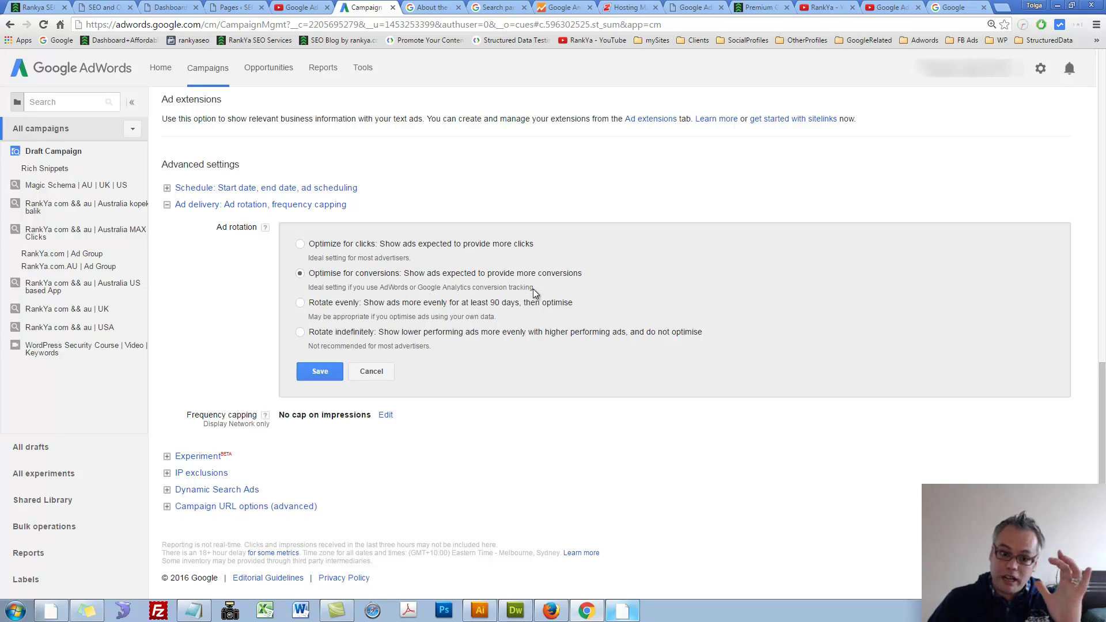
click(300, 303)
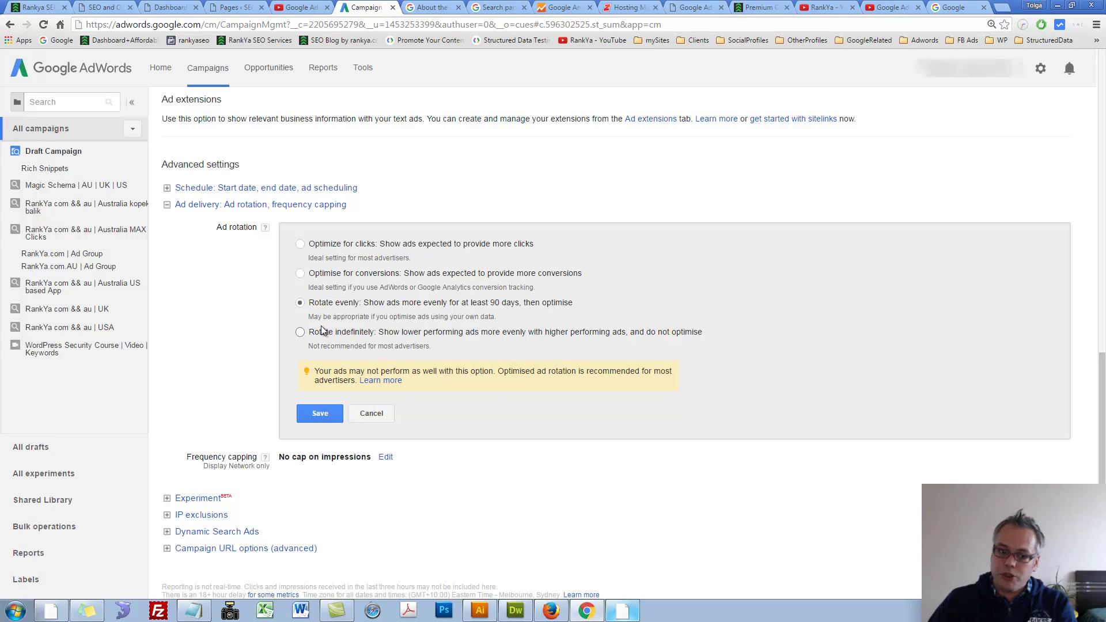
click(300, 333)
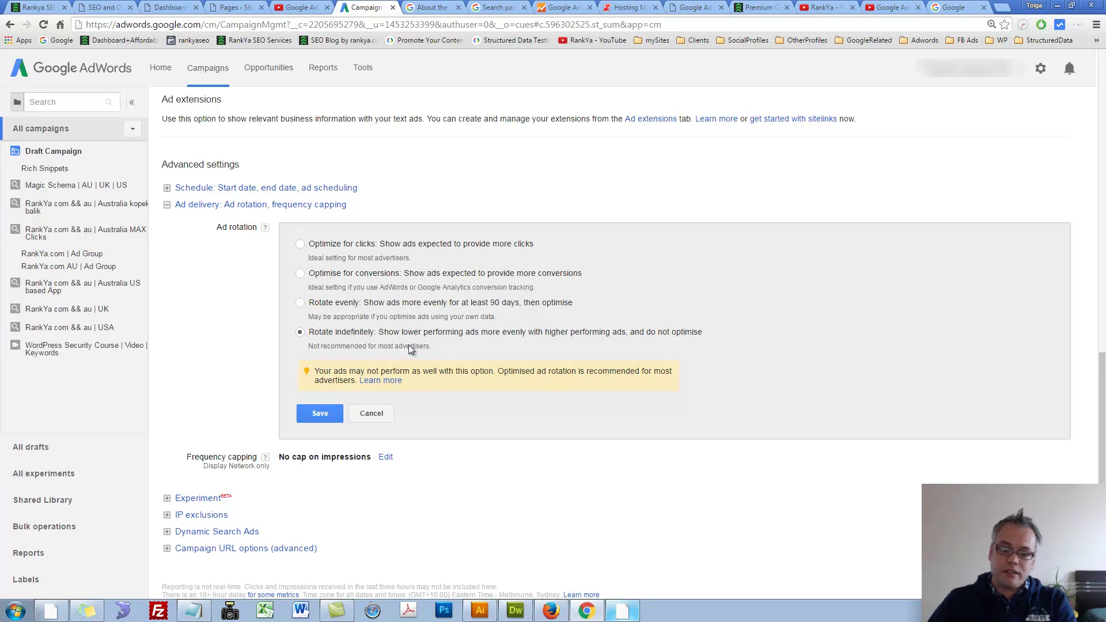
click(372, 413)
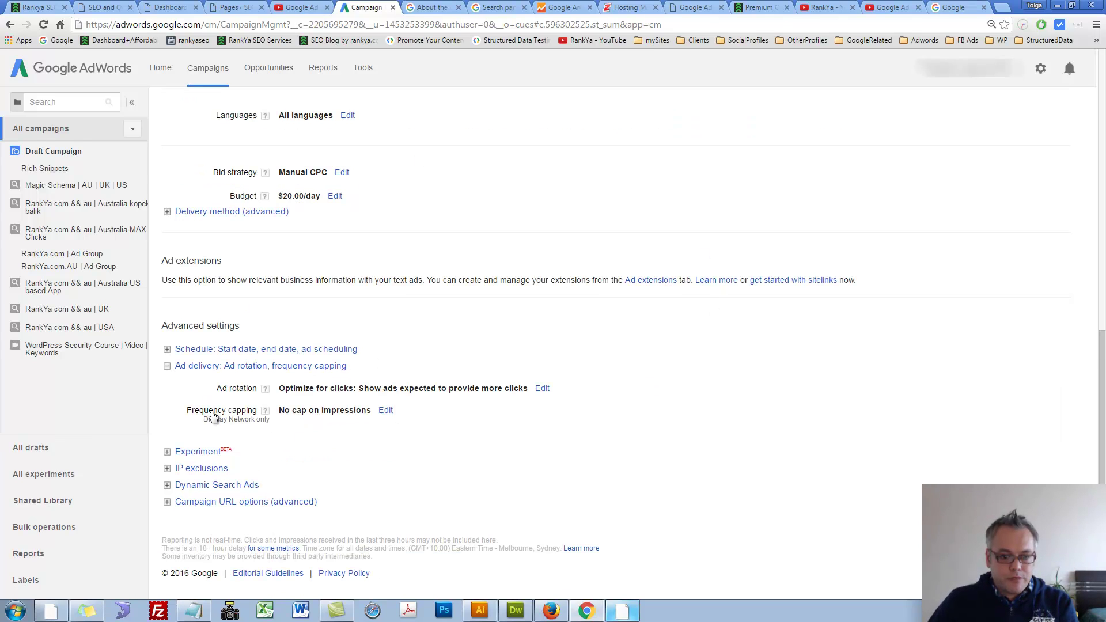
Try a frequency cap of 3 impressions per day per ad group, glance at the "web design" ads in Firefox, and discard the cap.
click(391, 411)
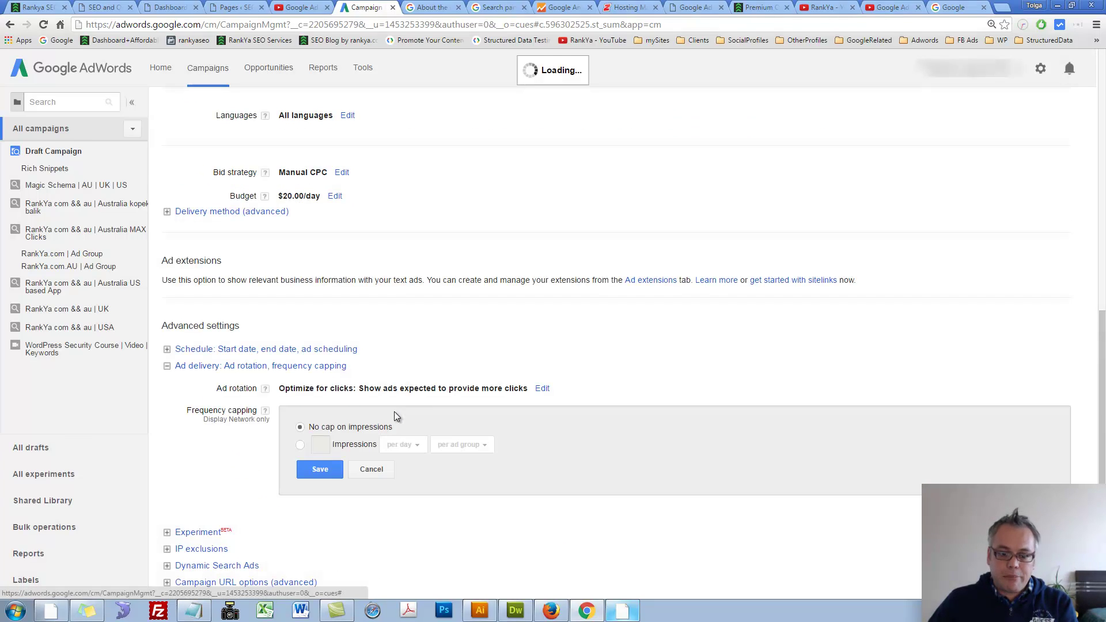
click(303, 447)
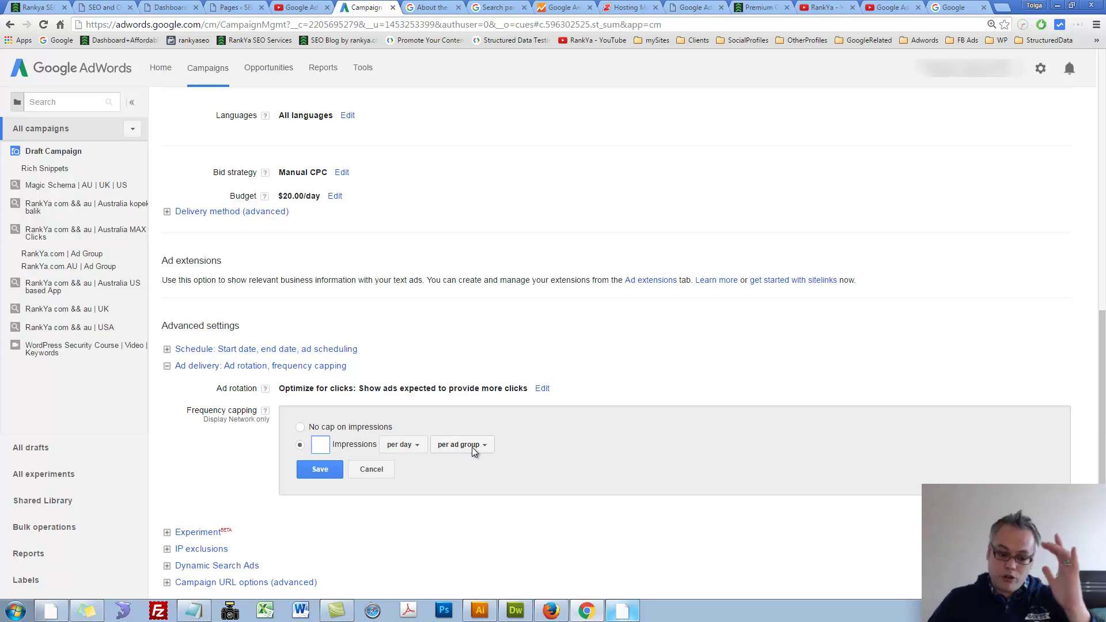
text(3)
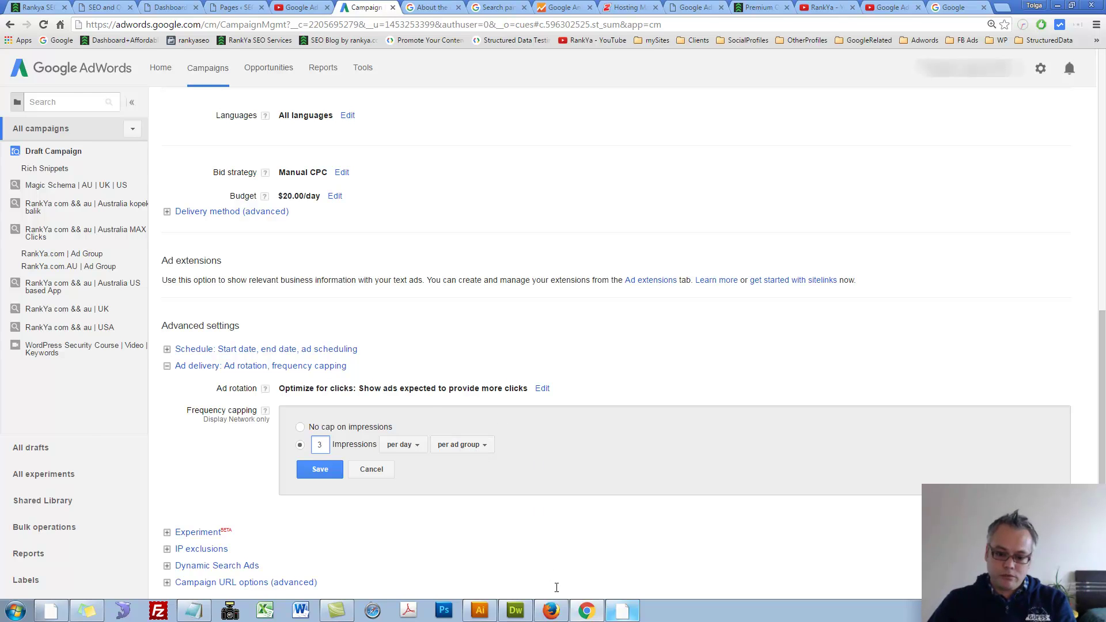
click(551, 611)
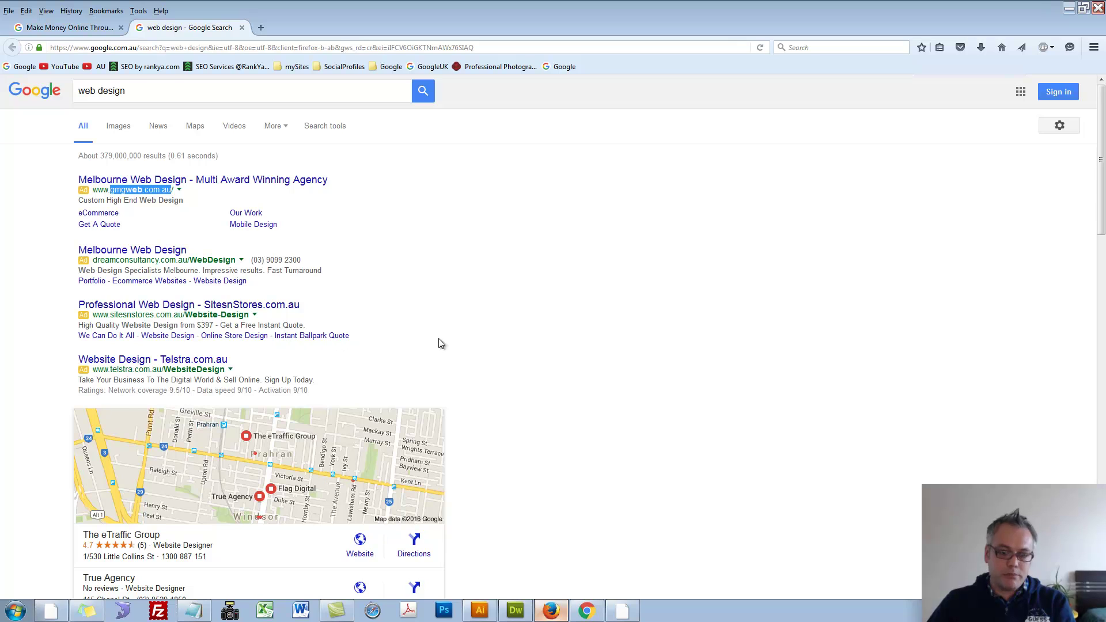
key(alt+Tab)
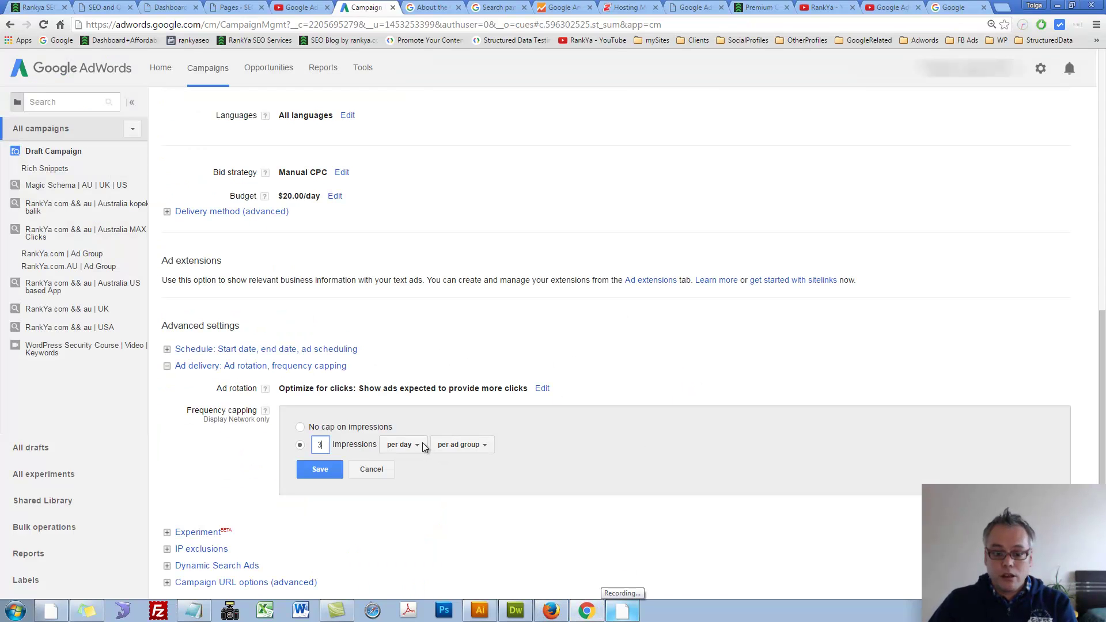
click(483, 446)
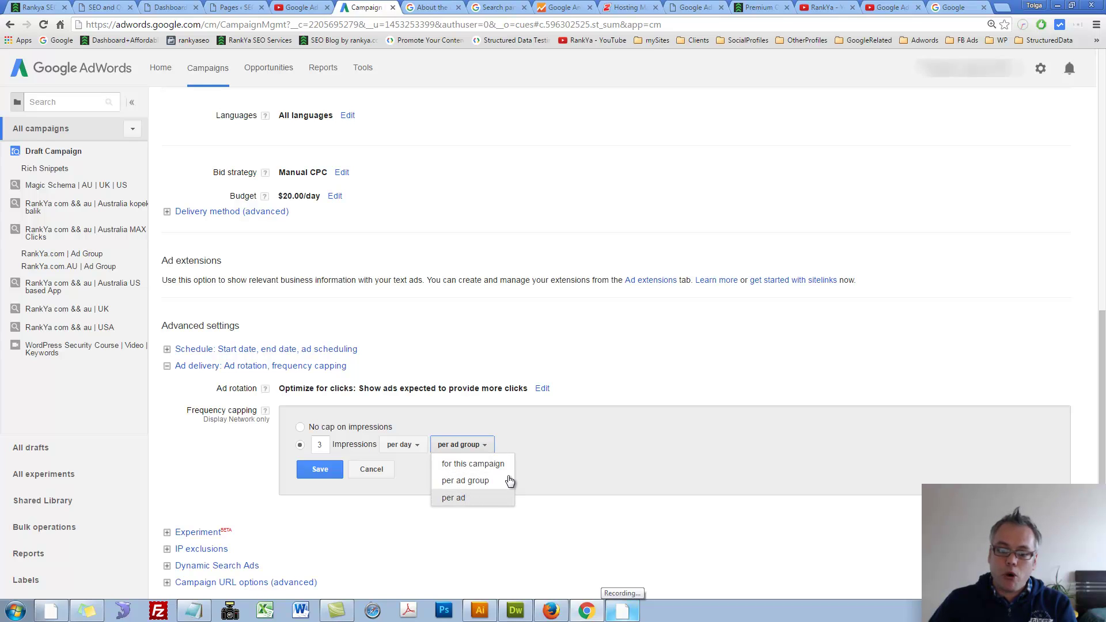
click(568, 445)
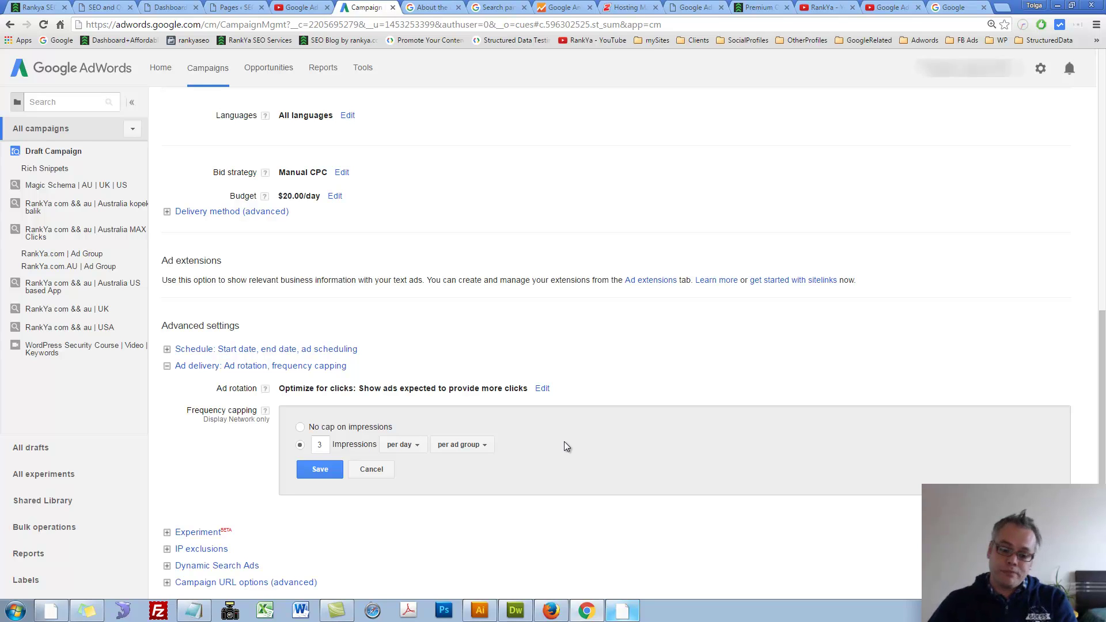
click(375, 470)
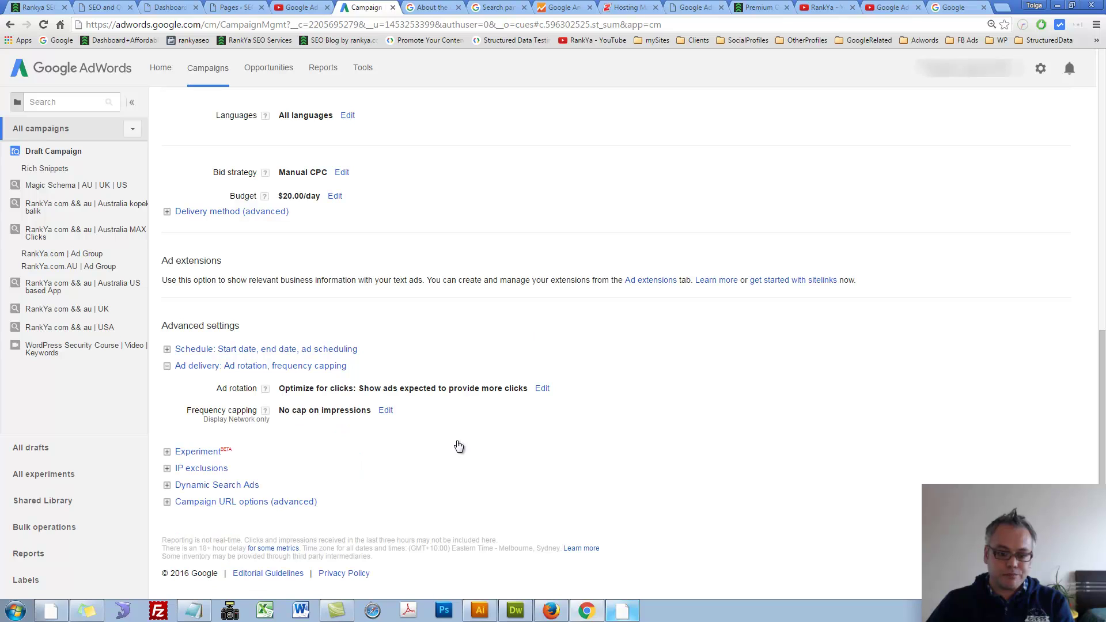
Examine the experiment settings form and the AdWords tutorials playlist on YouTube, and close the form without saving.
click(219, 452)
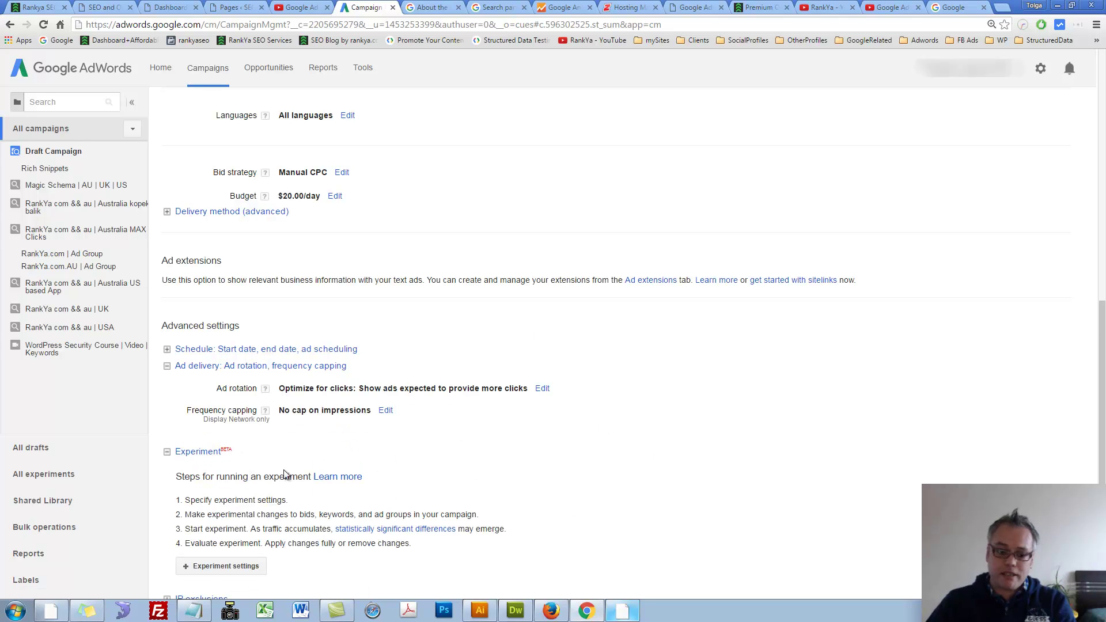
click(229, 567)
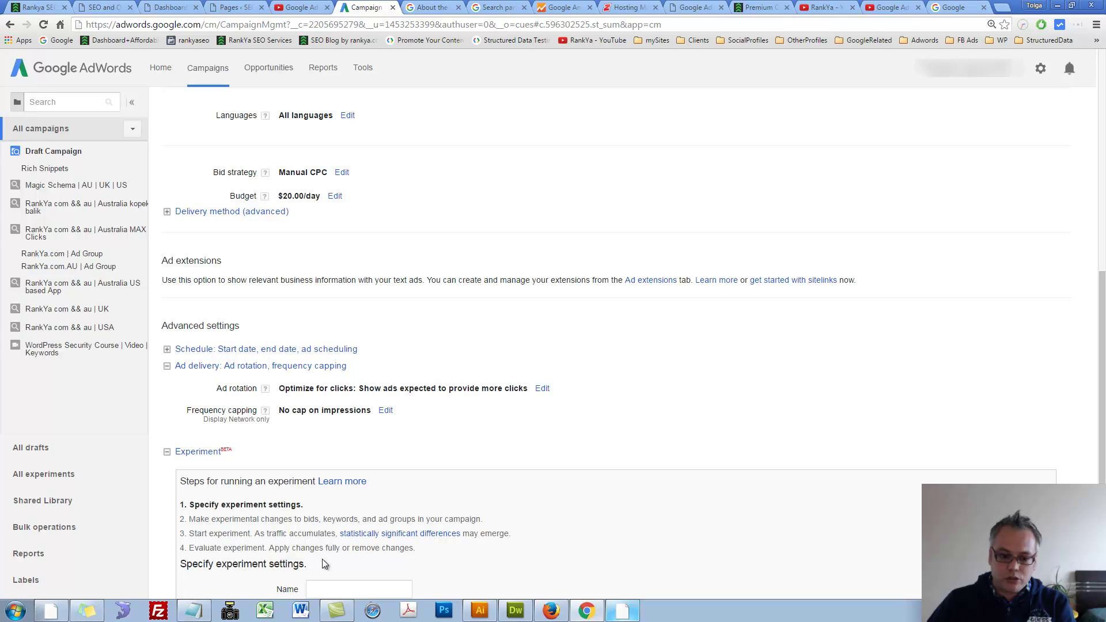
click(559, 7)
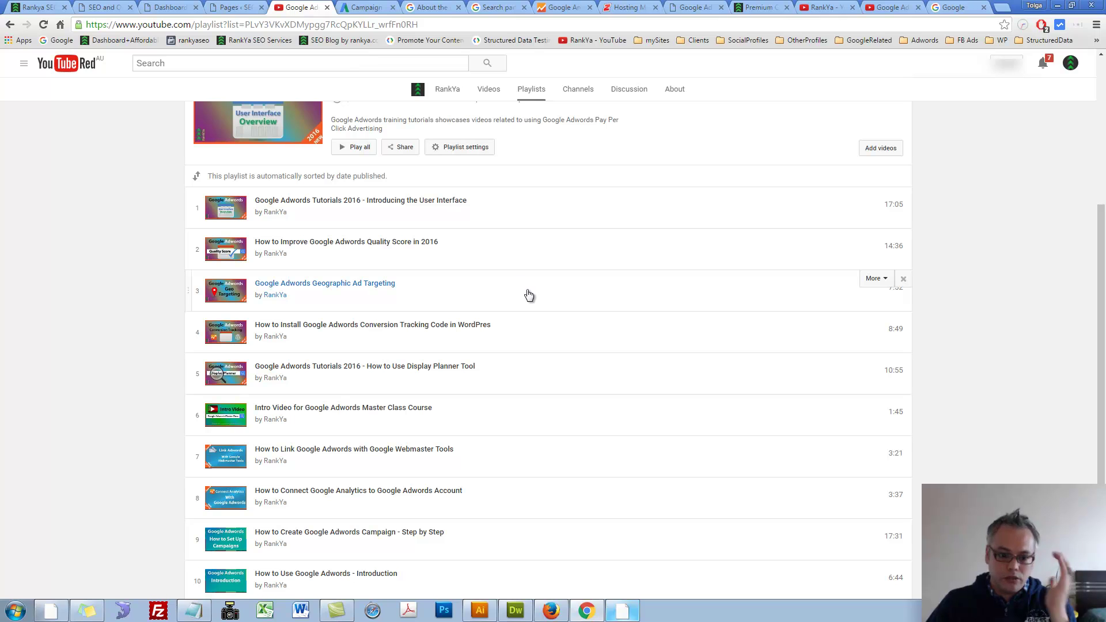
click(367, 8)
scroll(421, 353, down, 5)
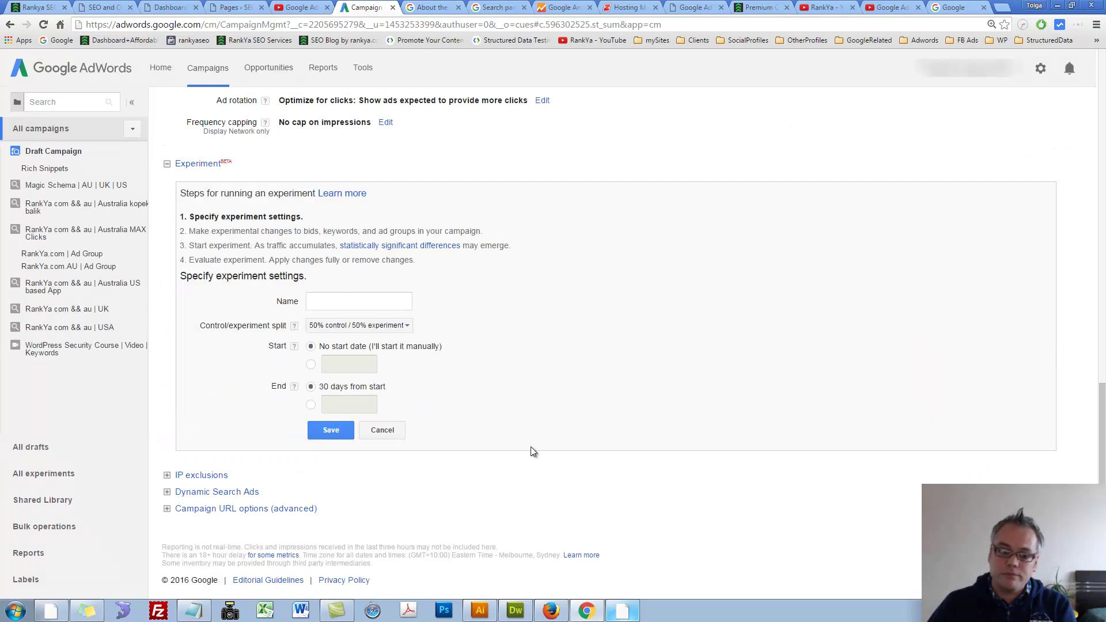
click(387, 435)
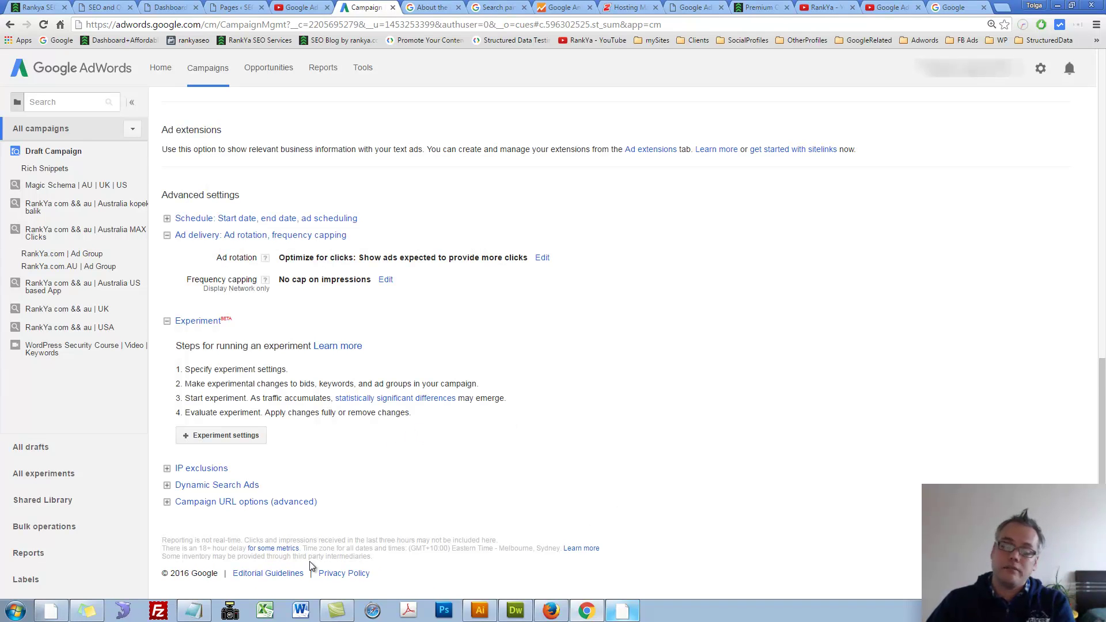
Expand the campaign's IP exclusions and open the IP address exclusion list for editing.
click(193, 468)
scroll(473, 441, down, 1)
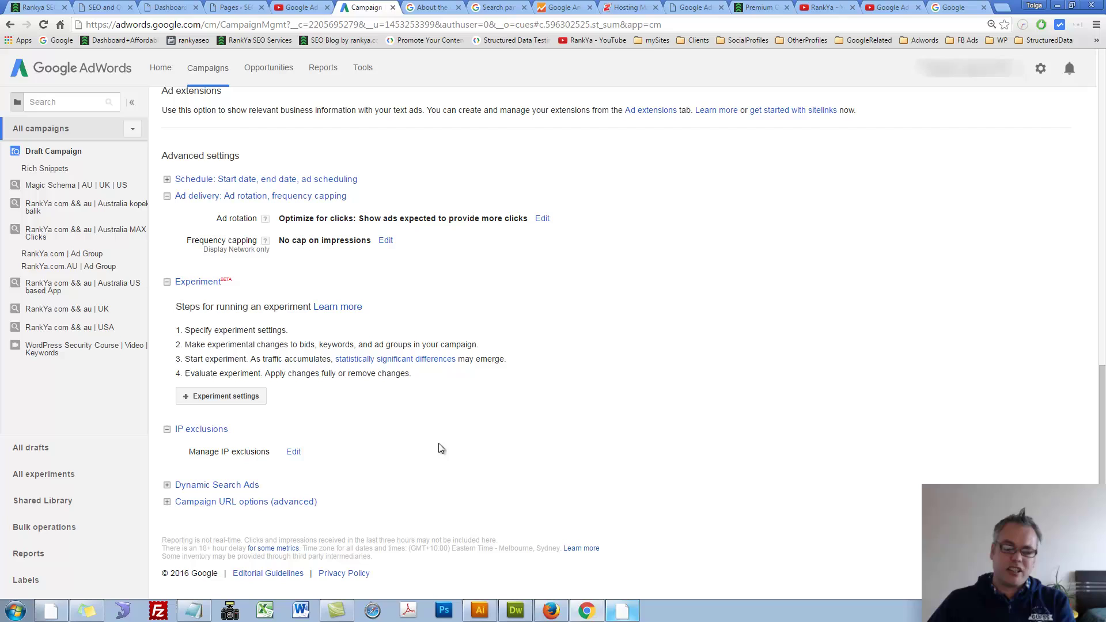
click(294, 452)
Start entering an address beginning with 192 in the IP exclusion list and clear it again.
click(380, 318)
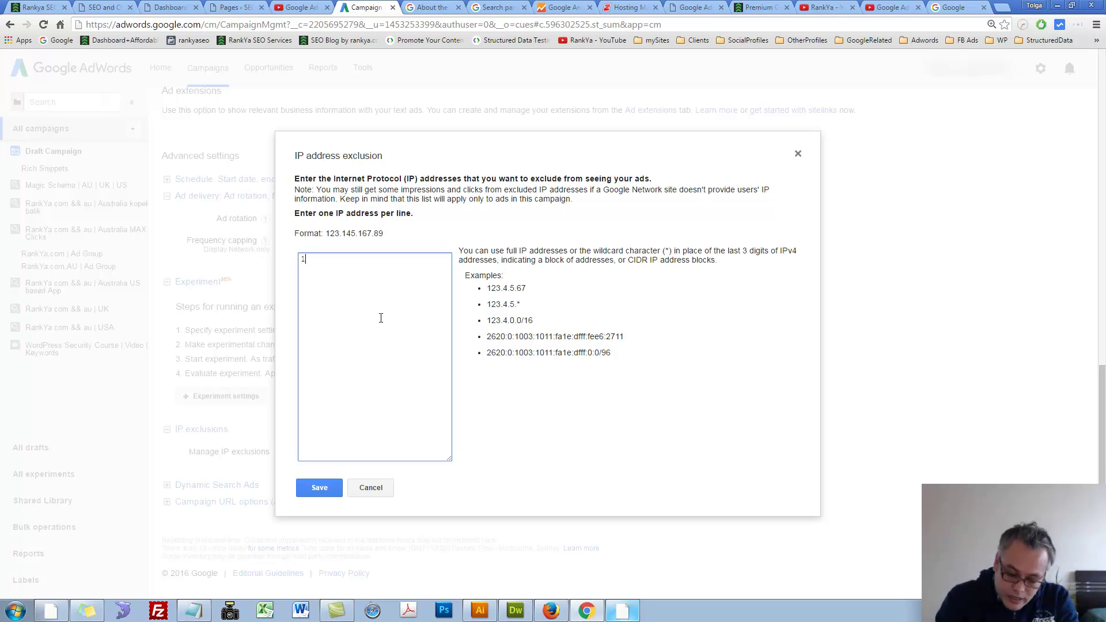
text(92)
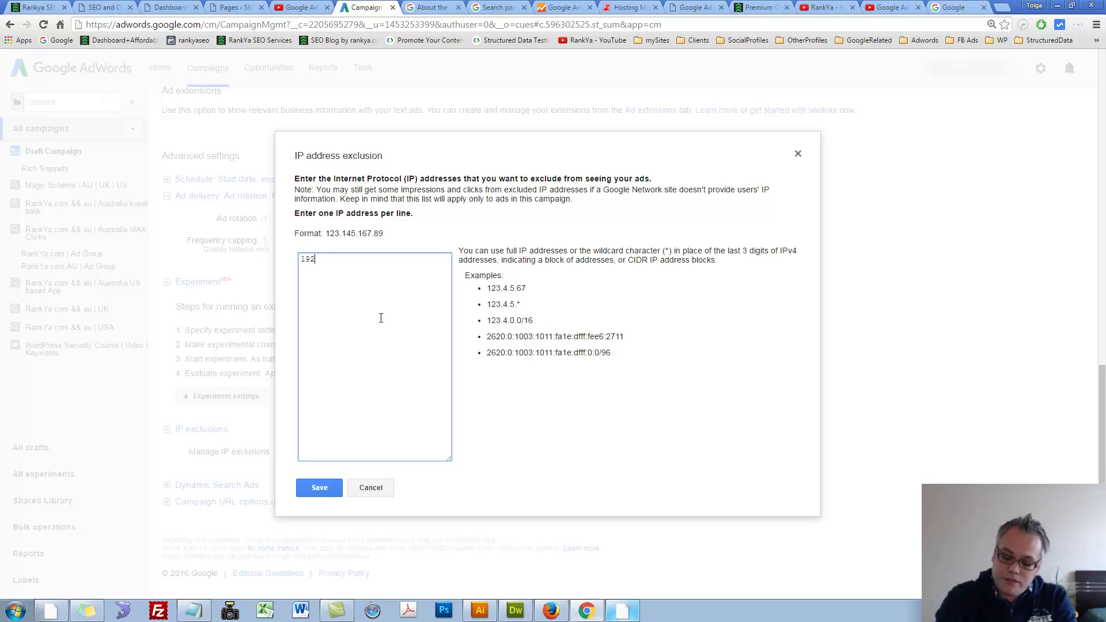
key(BackSpace)
key(BackSpace)
key(BackSpace)
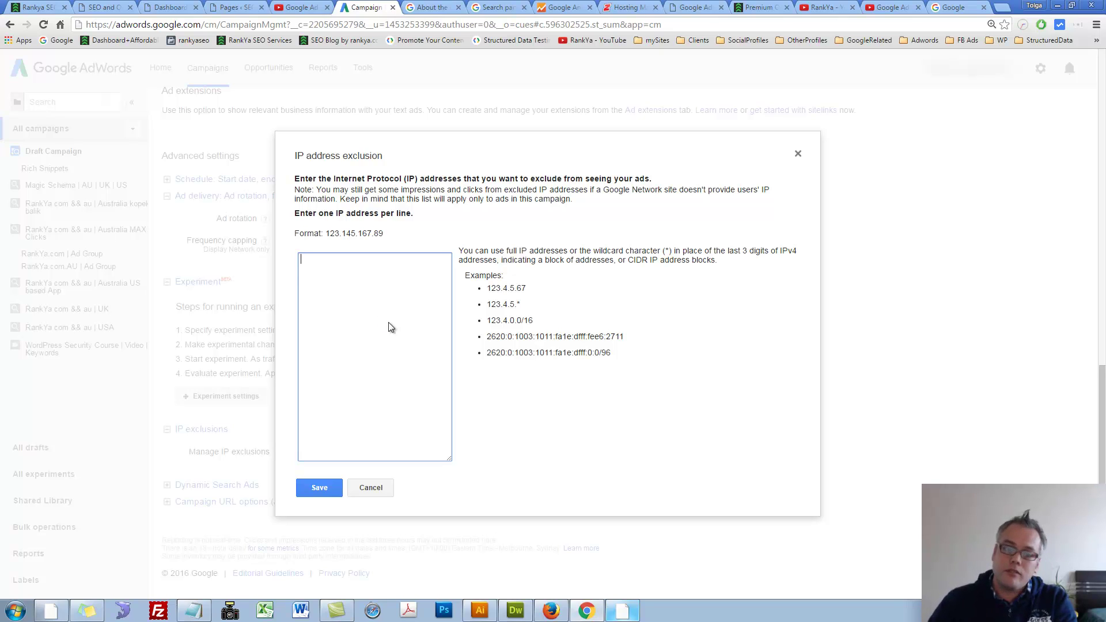
Close the IP address exclusion list without saving and open the Dynamic Search Ads setting for editing.
click(380, 487)
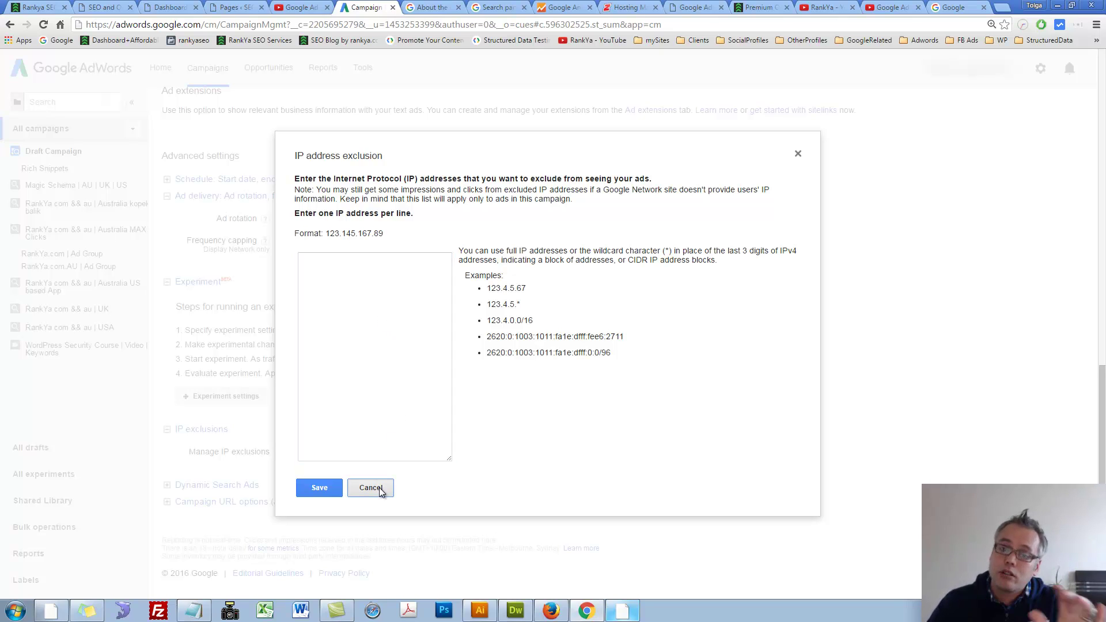
click(380, 488)
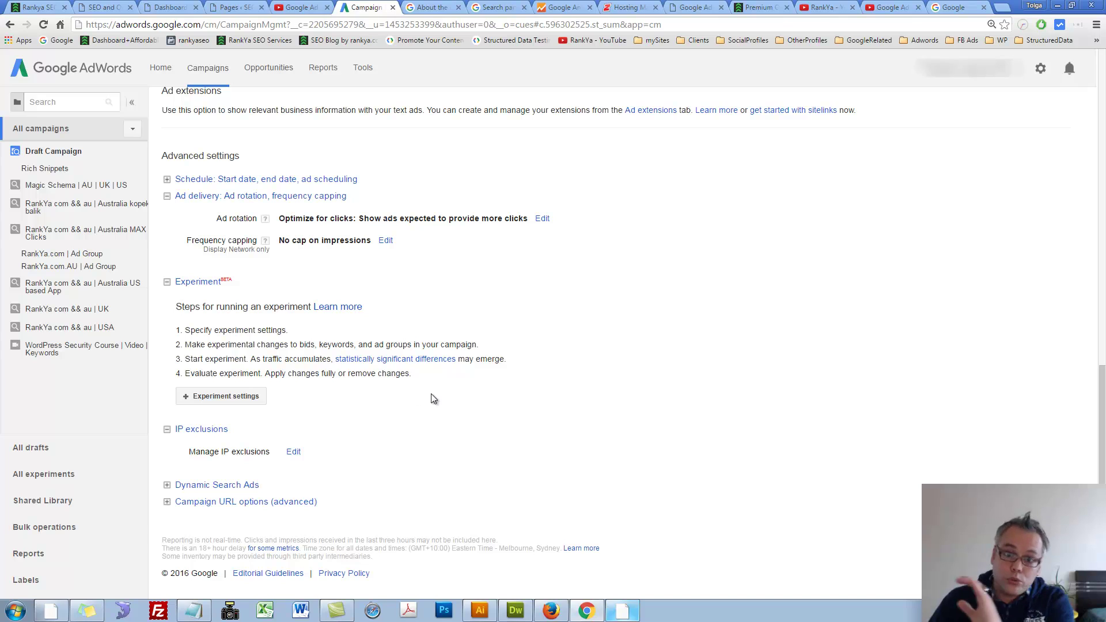
click(199, 491)
click(328, 507)
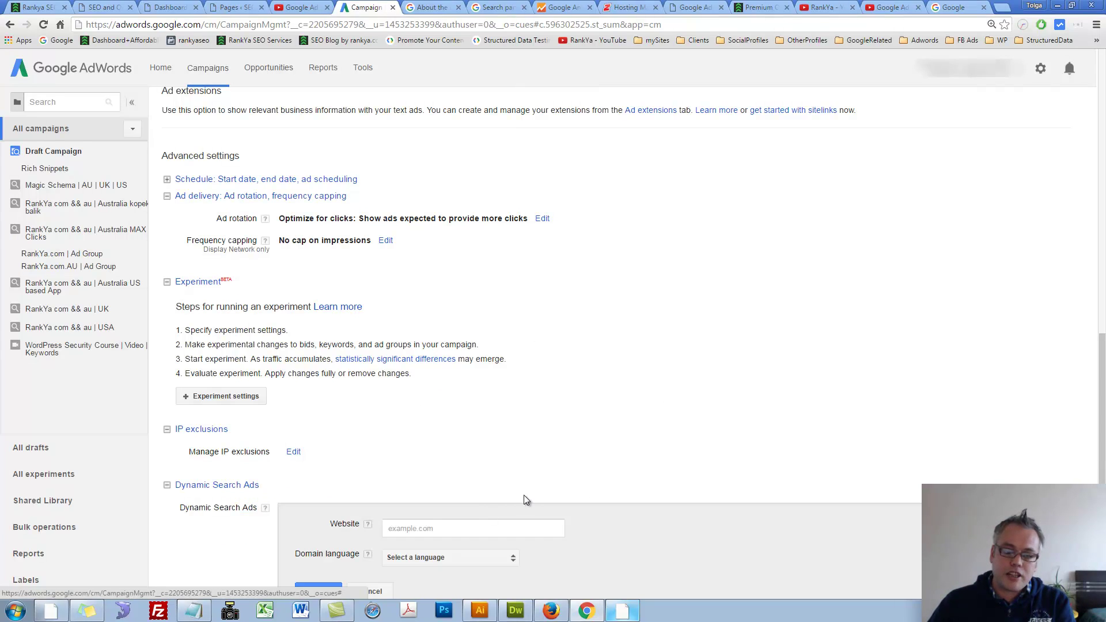
scroll(528, 495, down, 3)
click(558, 388)
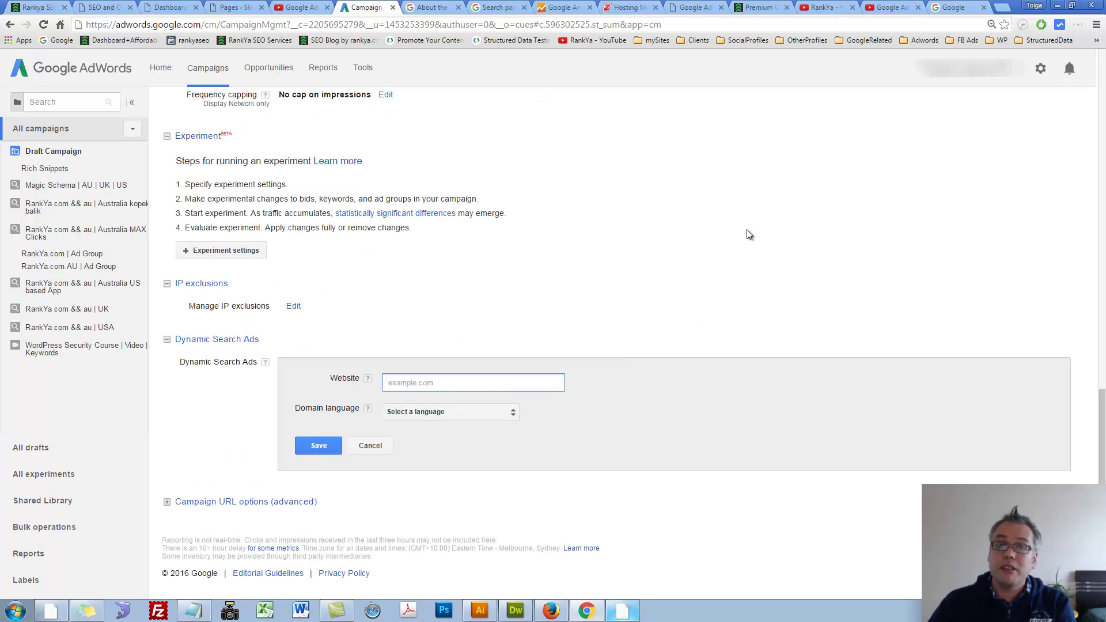
click(761, 7)
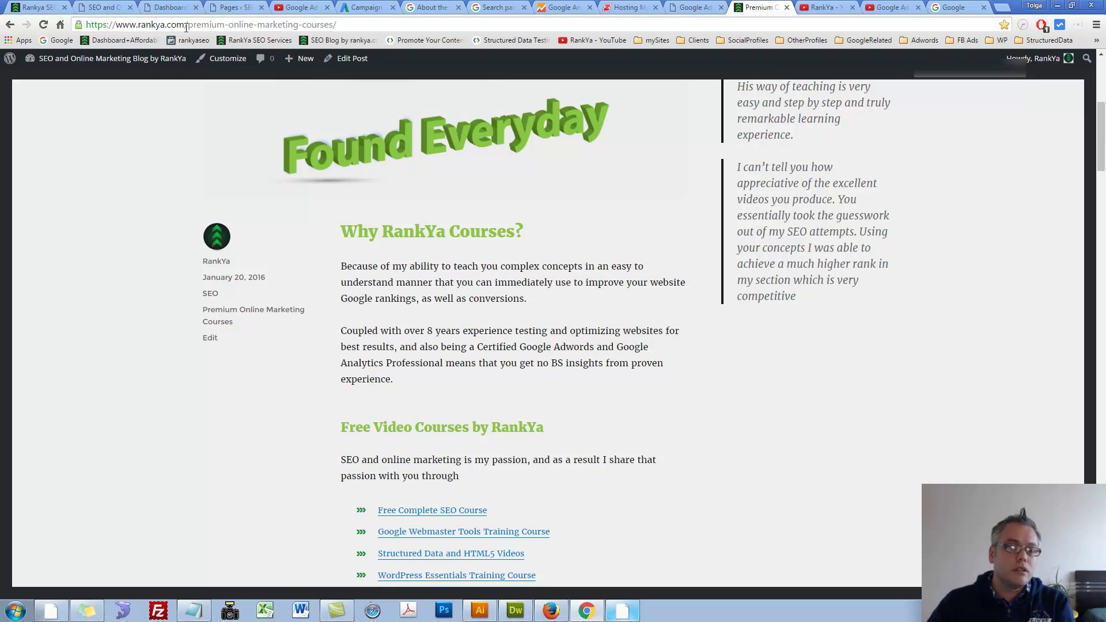
drag(186, 25, 115, 25)
key(ctrl+c)
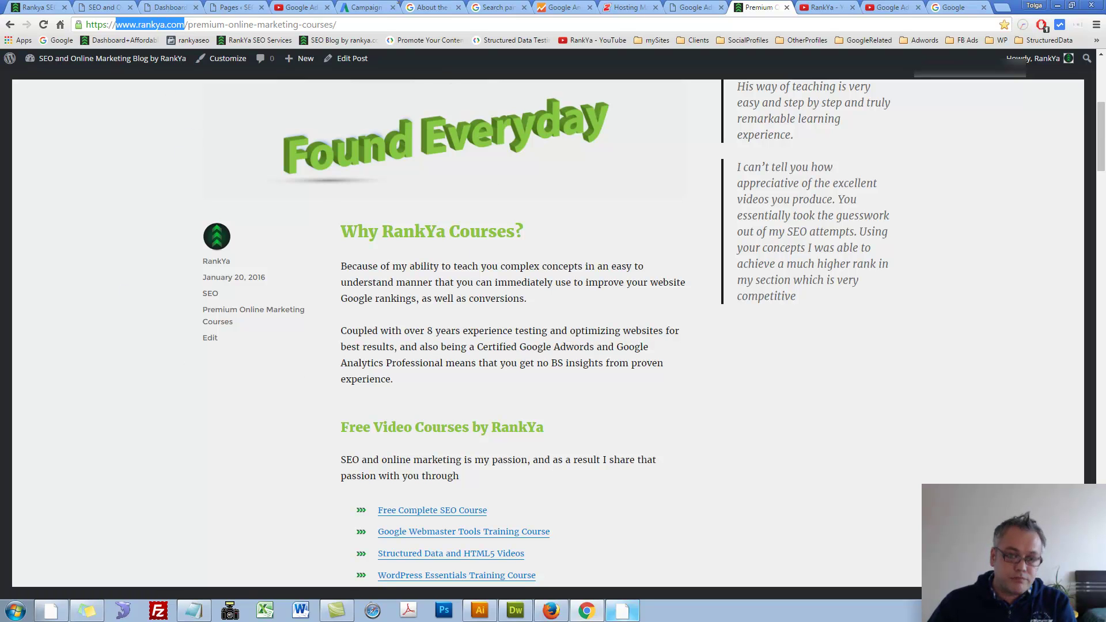
click(367, 7)
key(ctrl+v)
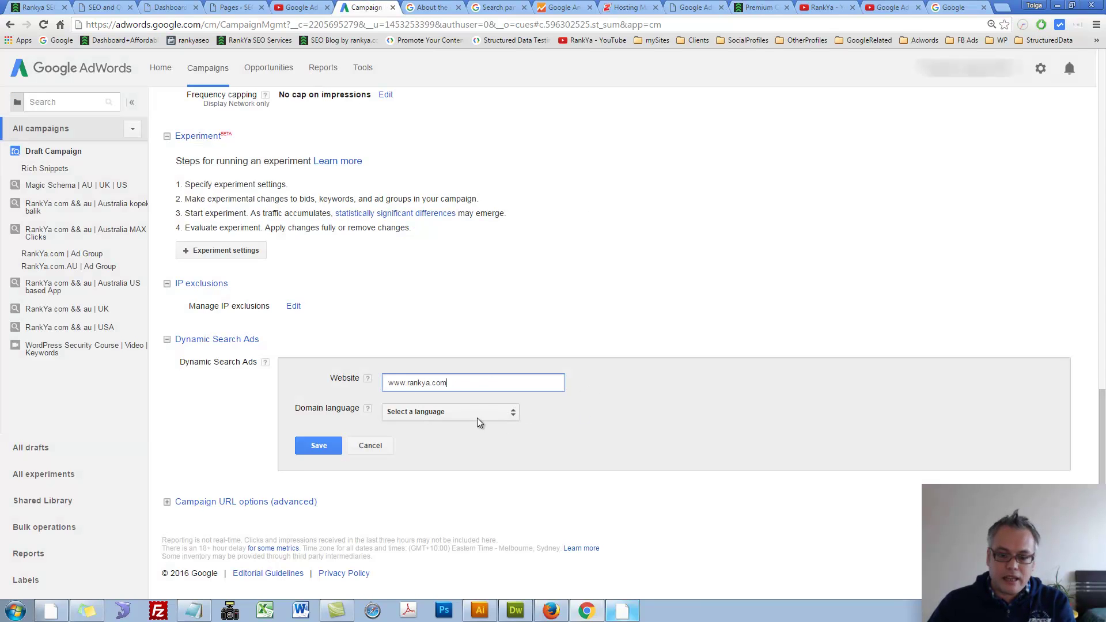
click(366, 451)
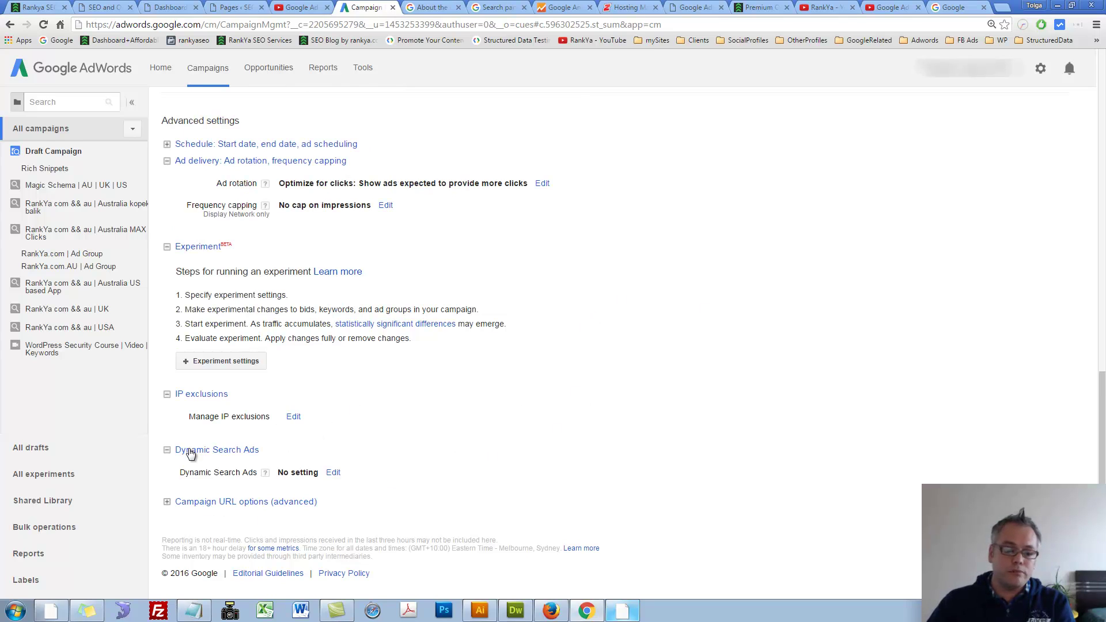
Expand the advanced campaign URL options and review the tracking template and custom parameter settings.
click(235, 502)
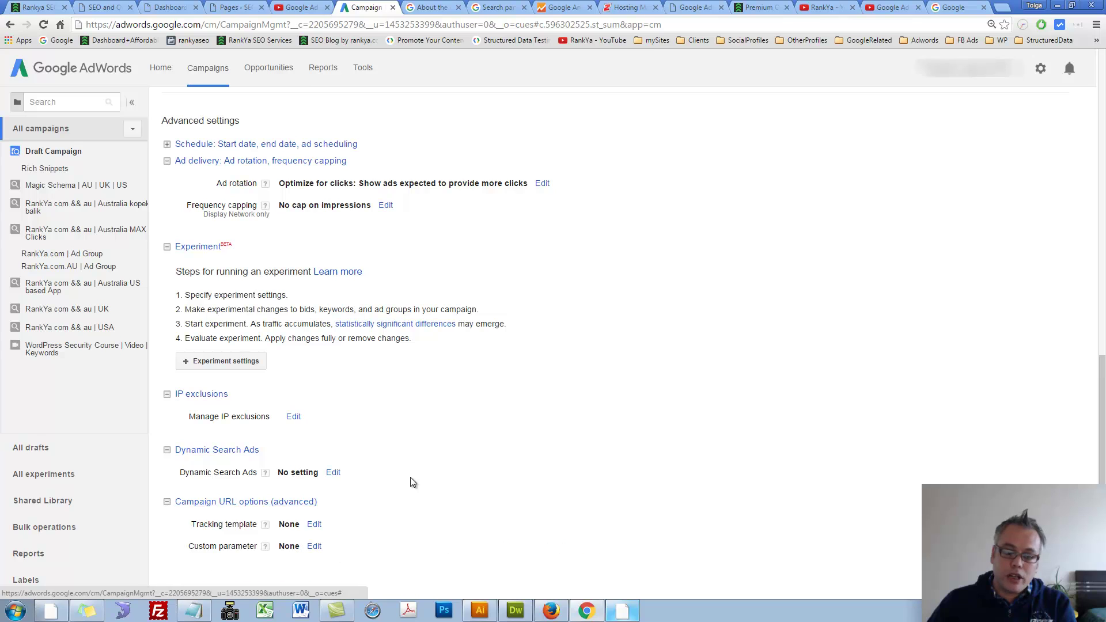
scroll(461, 477, down, 1)
scroll(493, 455, up, 8)
scroll(493, 455, up, 7)
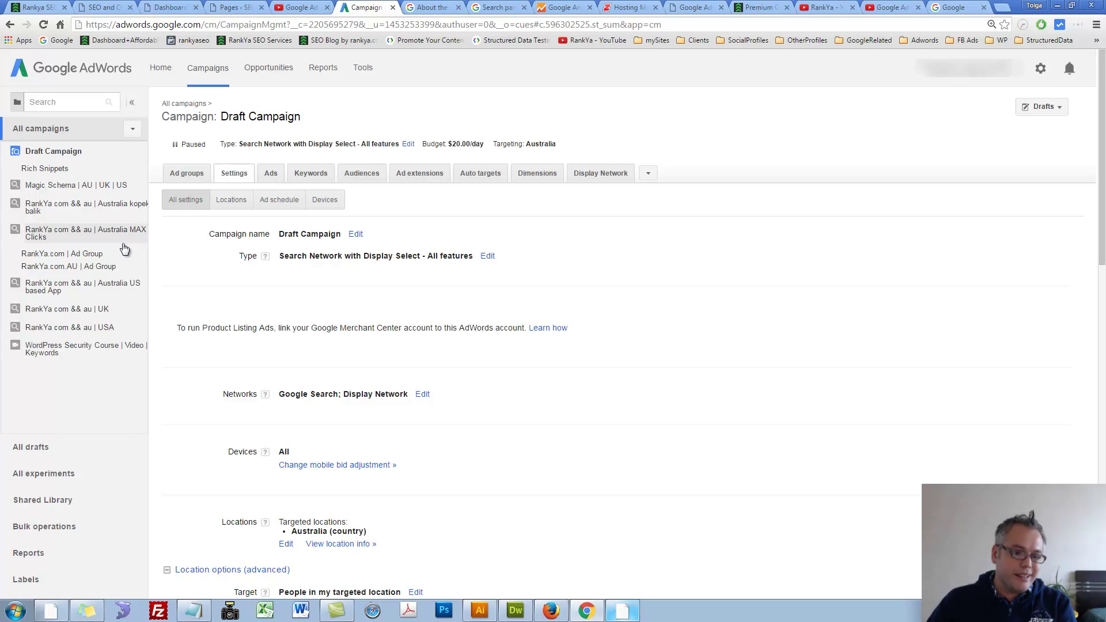
Open the first "RankYa SEO" ad in the "RankYa com && au | Australia MAX Clicks" campaign for editing.
click(85, 229)
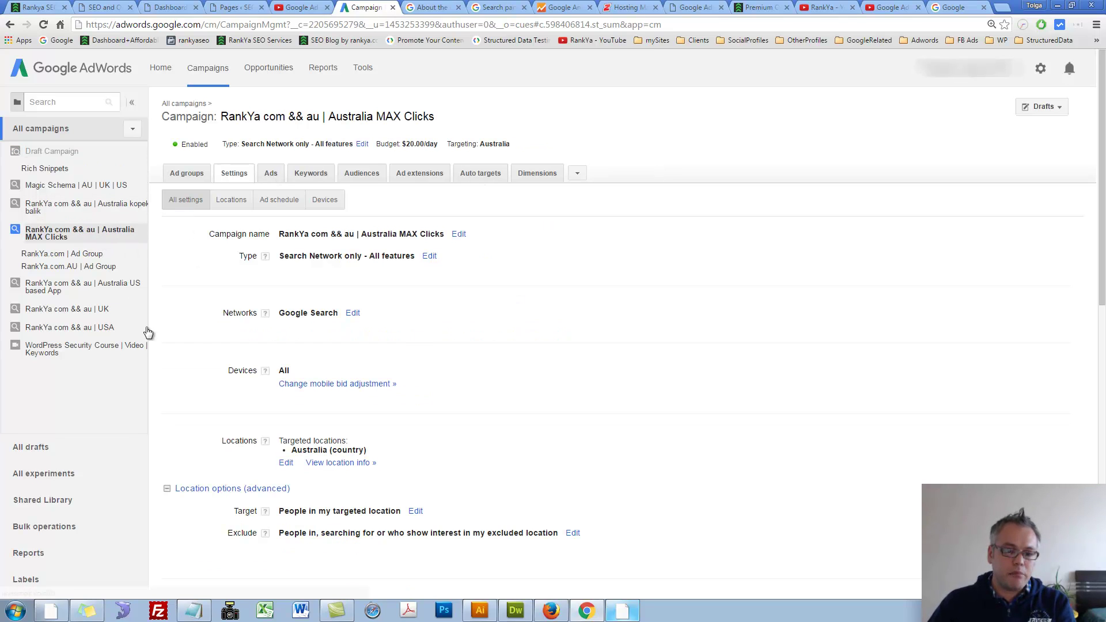
click(272, 174)
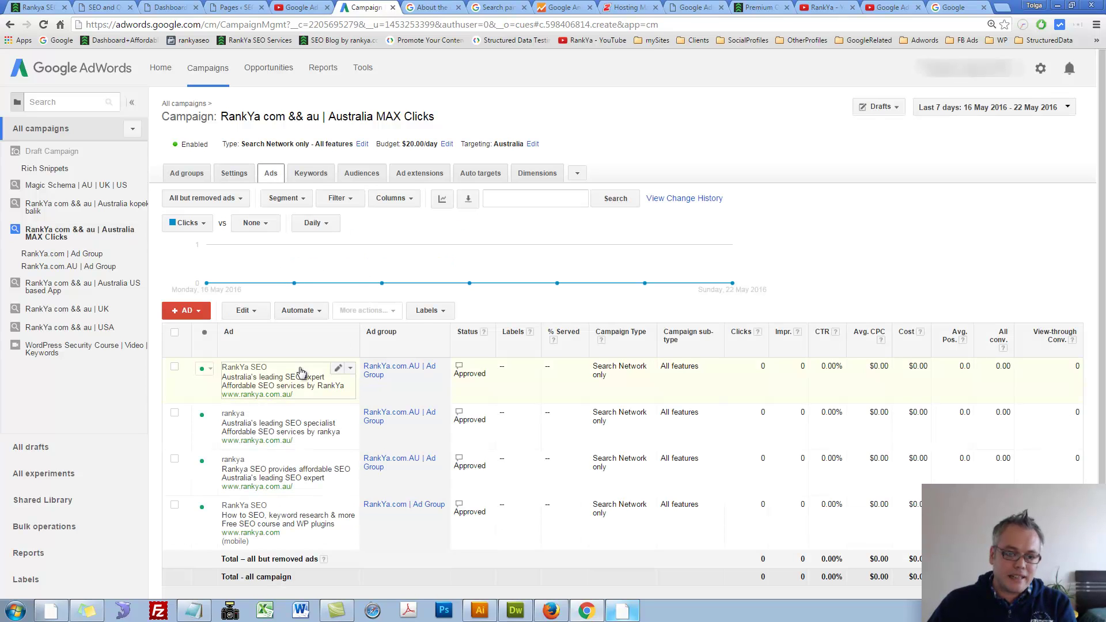
click(338, 368)
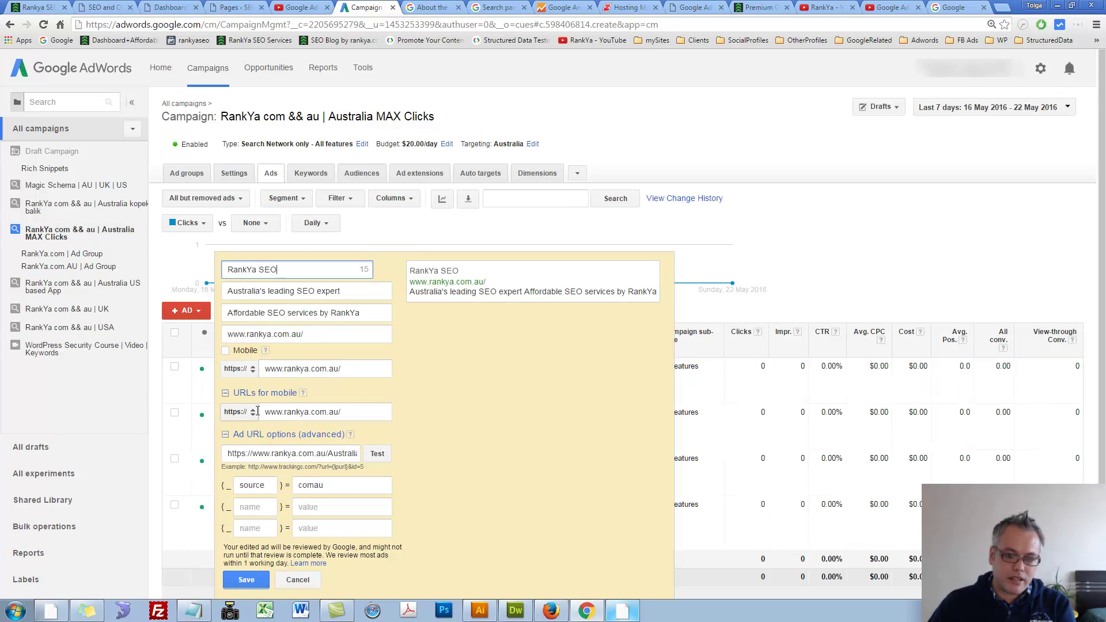
Examine the ad's tracking template, its display URL in the form and preview, and its final URL.
drag(231, 453, 509, 461)
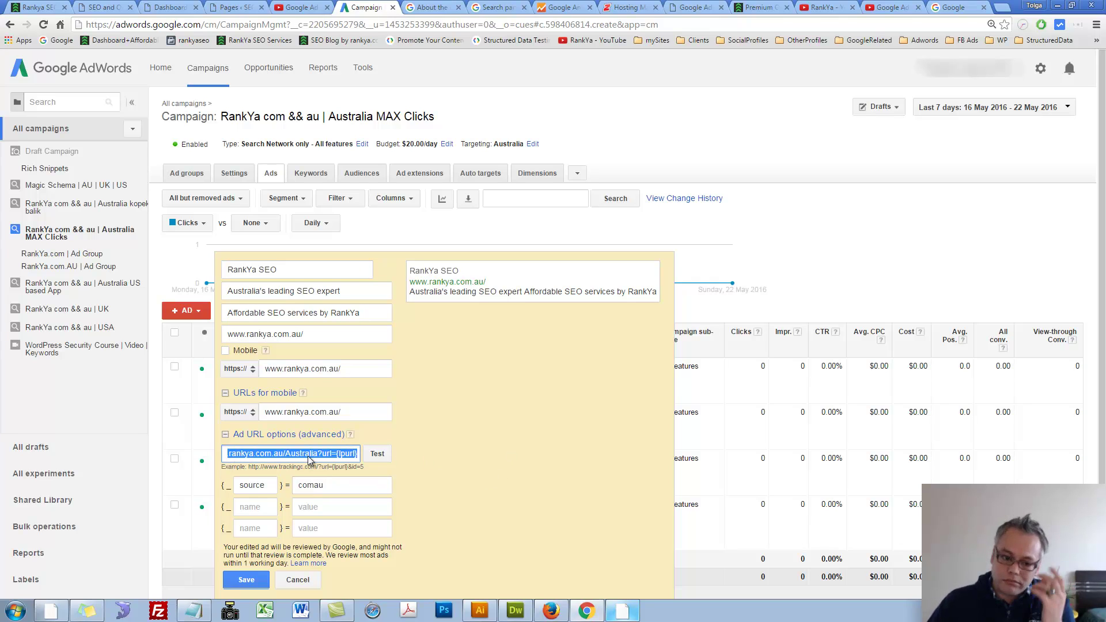
drag(304, 335, 227, 350)
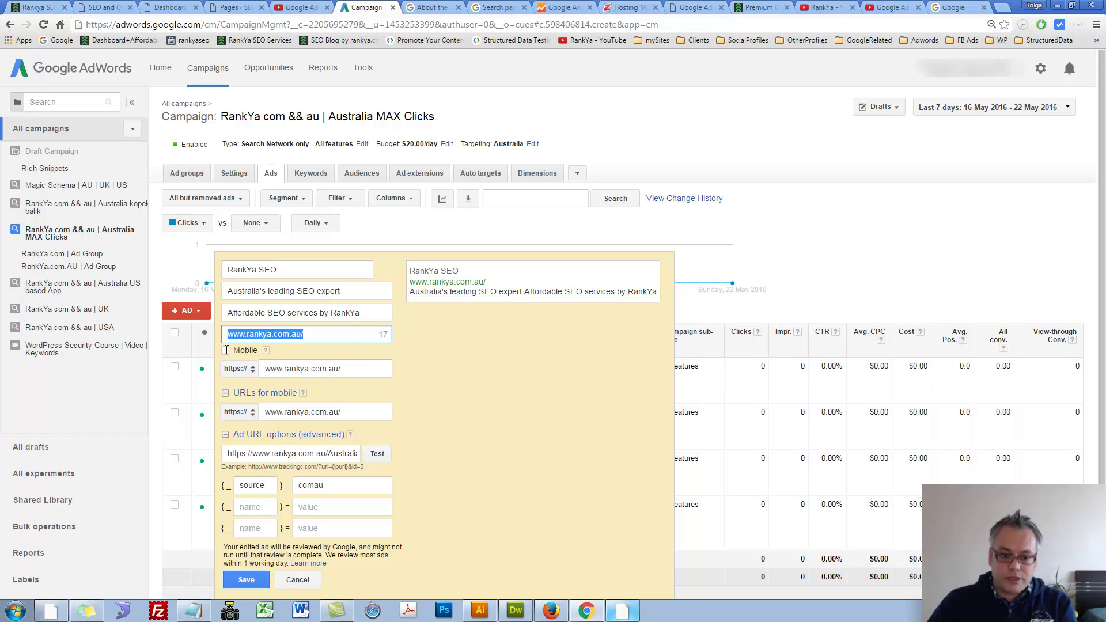
double_click(435, 282)
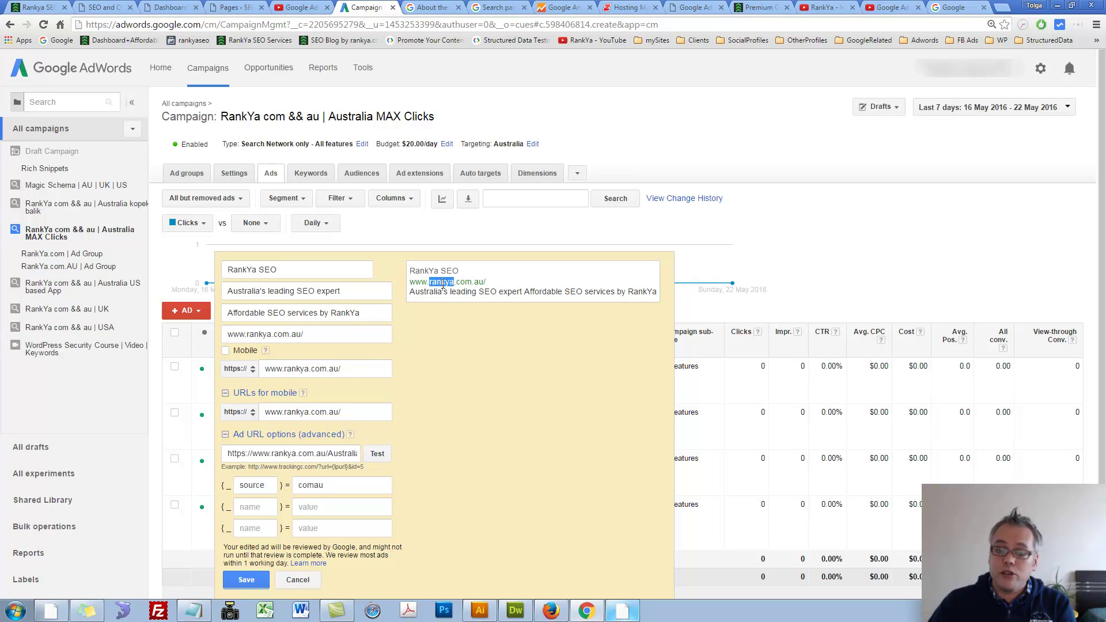
triple_click(448, 282)
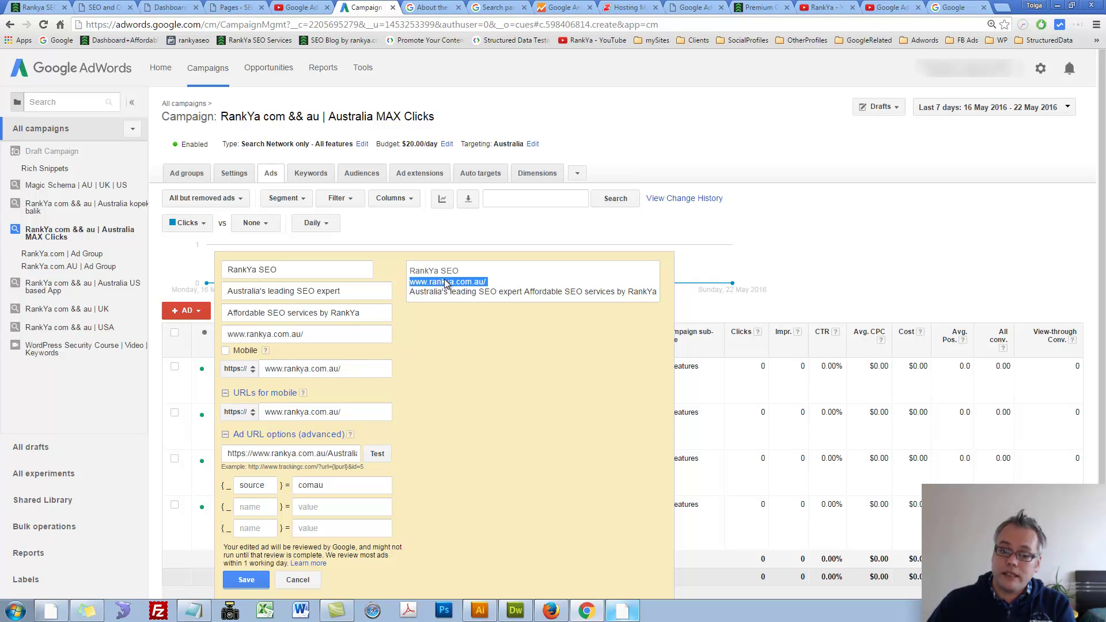
triple_click(286, 367)
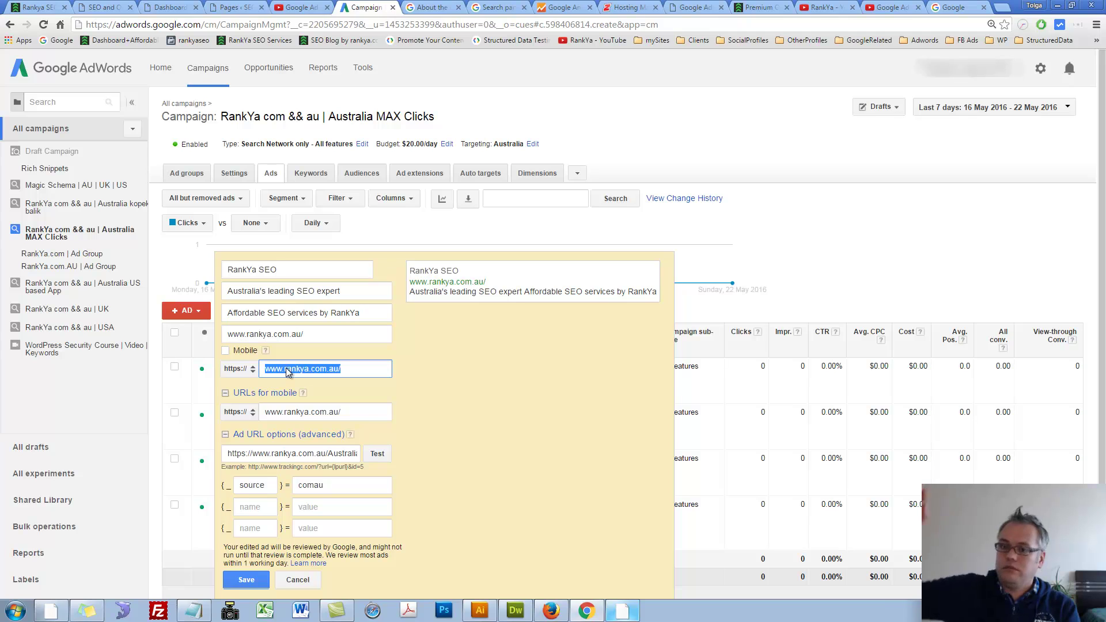
View the RankYa premium courses page as a landing page example and compare the ad's mobile, final and display URLs.
click(759, 11)
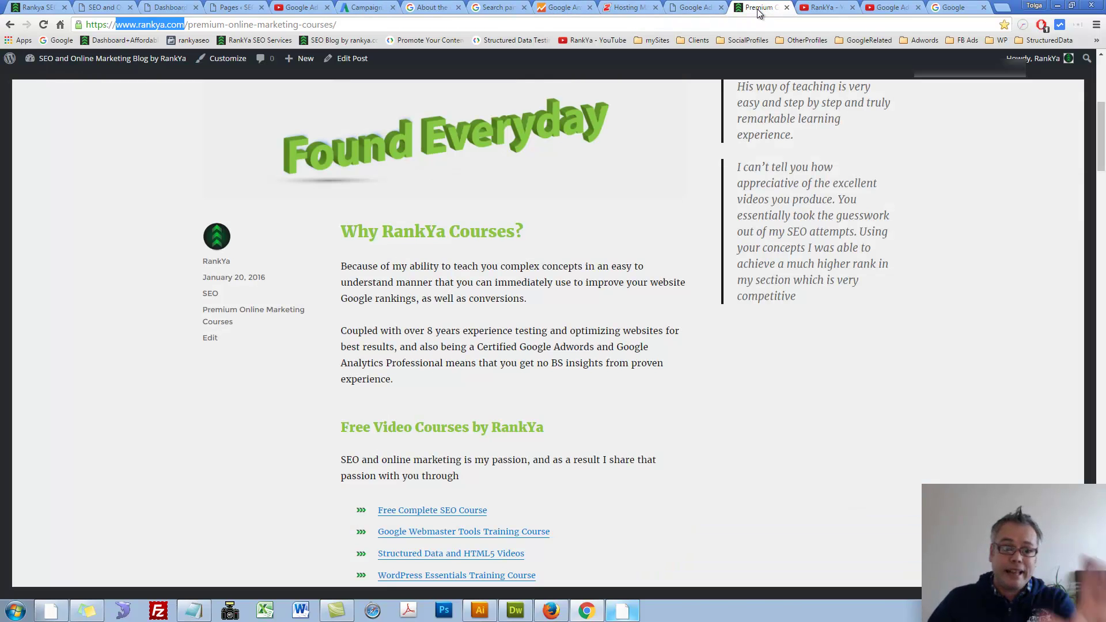
click(577, 196)
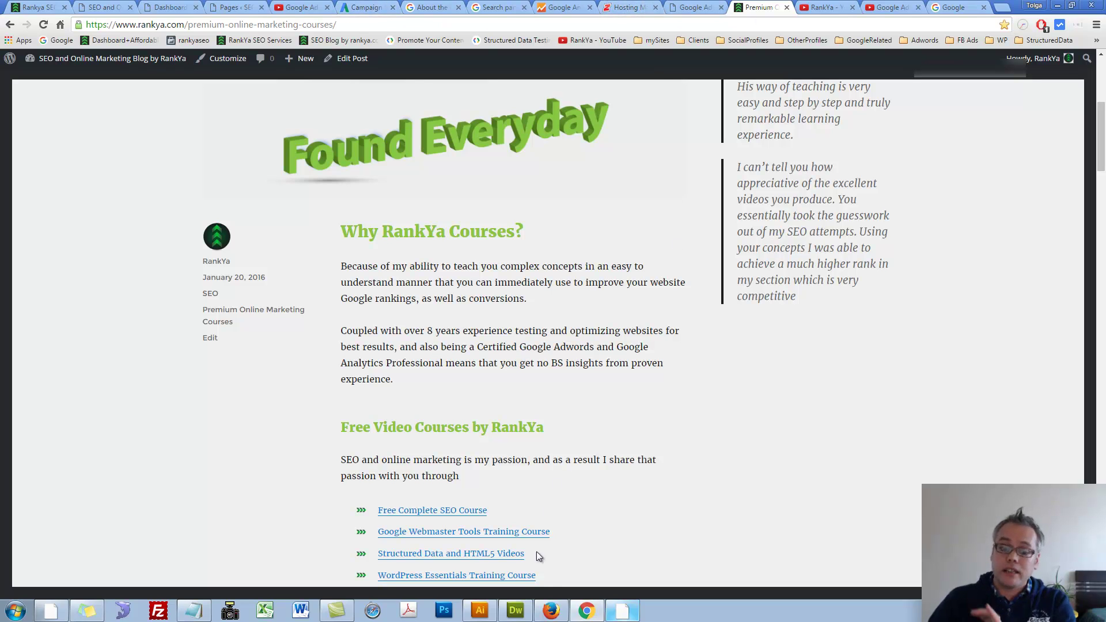
click(364, 8)
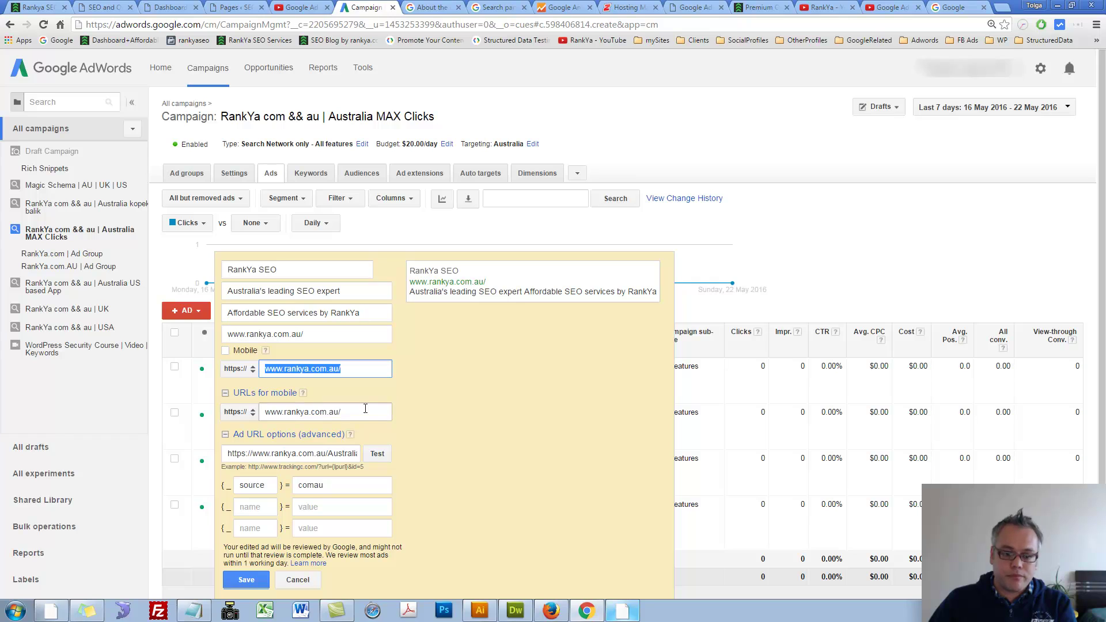
drag(346, 412, 236, 408)
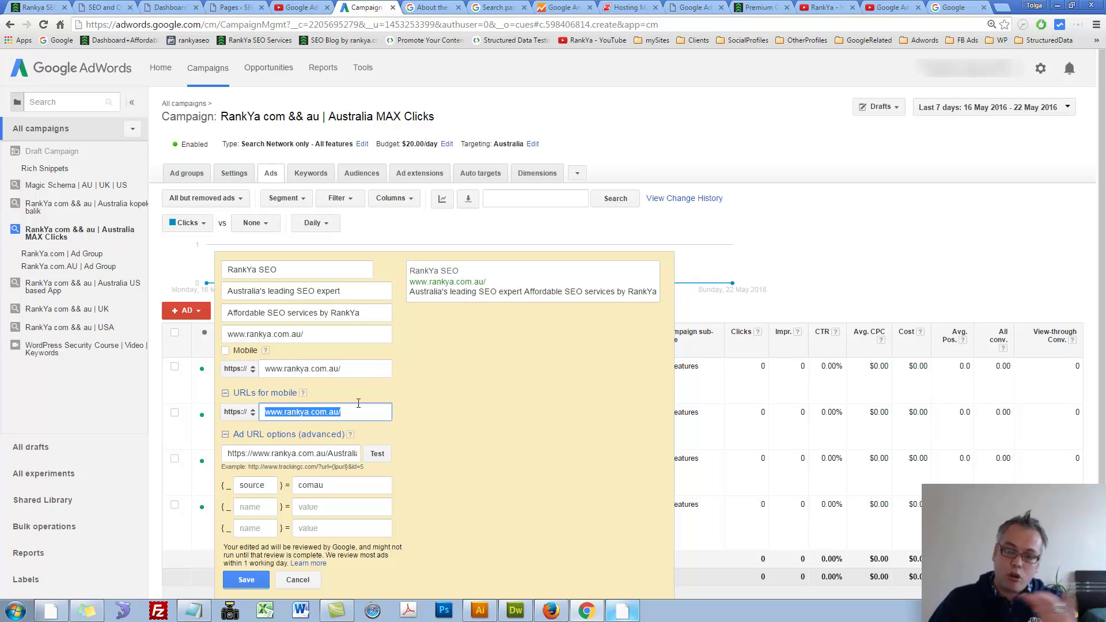
drag(337, 373, 242, 370)
click(315, 339)
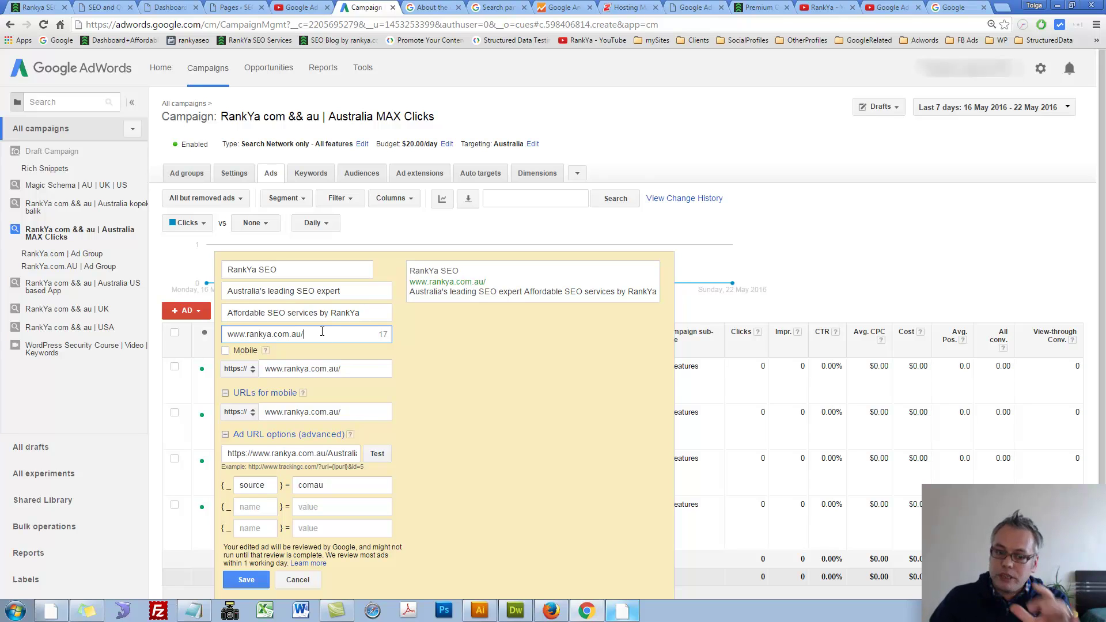
Test the ad's tracking template and inspect its "Australia?url={lpurl}" ending.
click(257, 454)
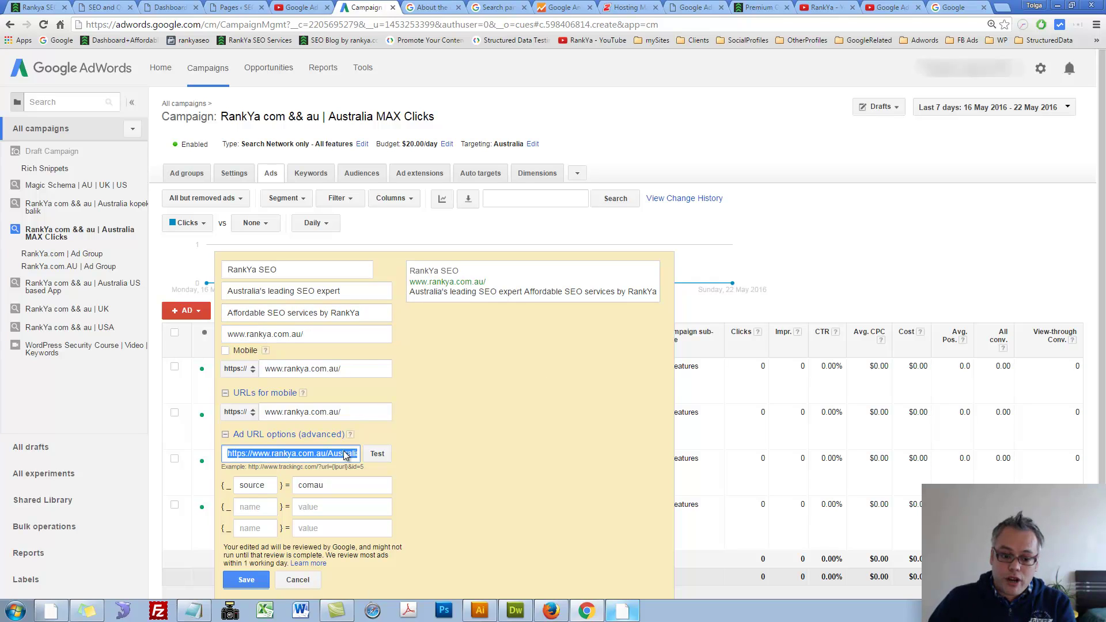
click(376, 455)
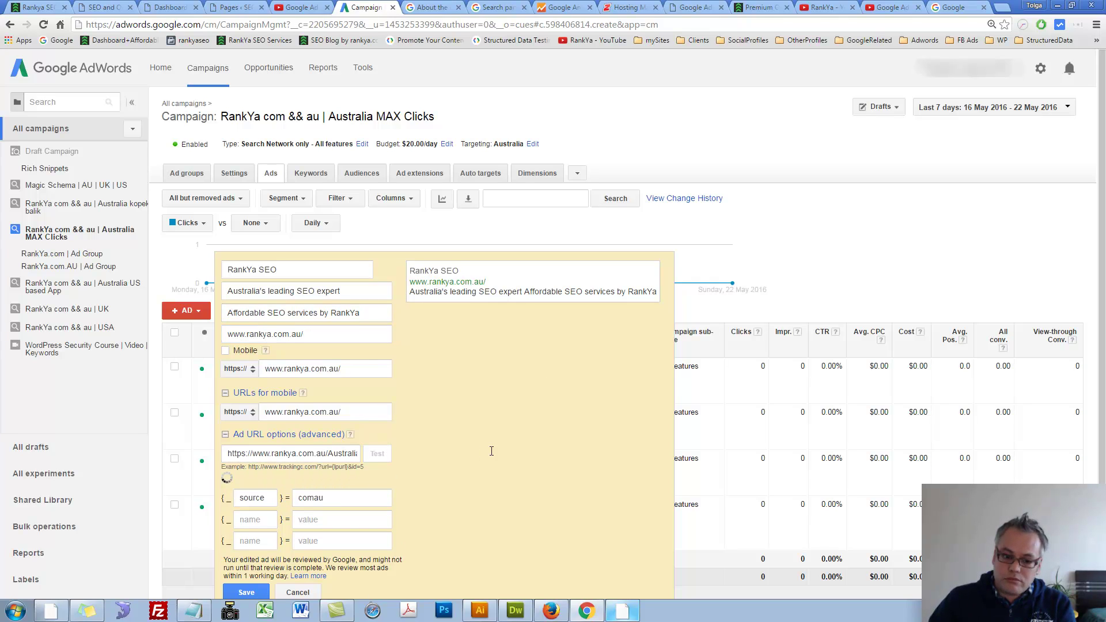
drag(331, 457, 363, 453)
click(321, 455)
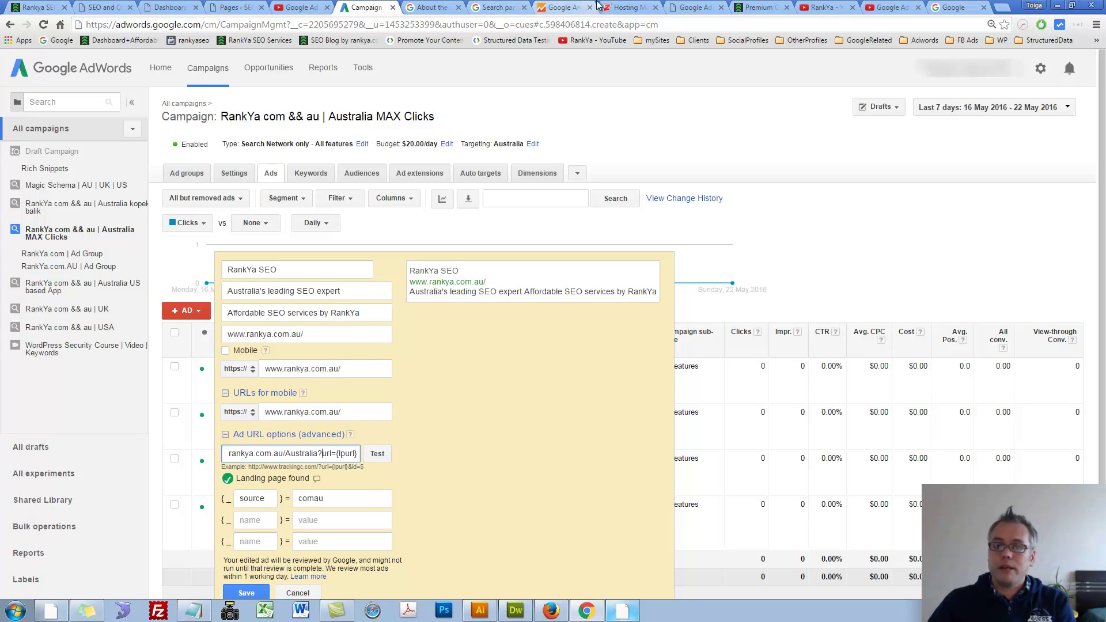
click(627, 7)
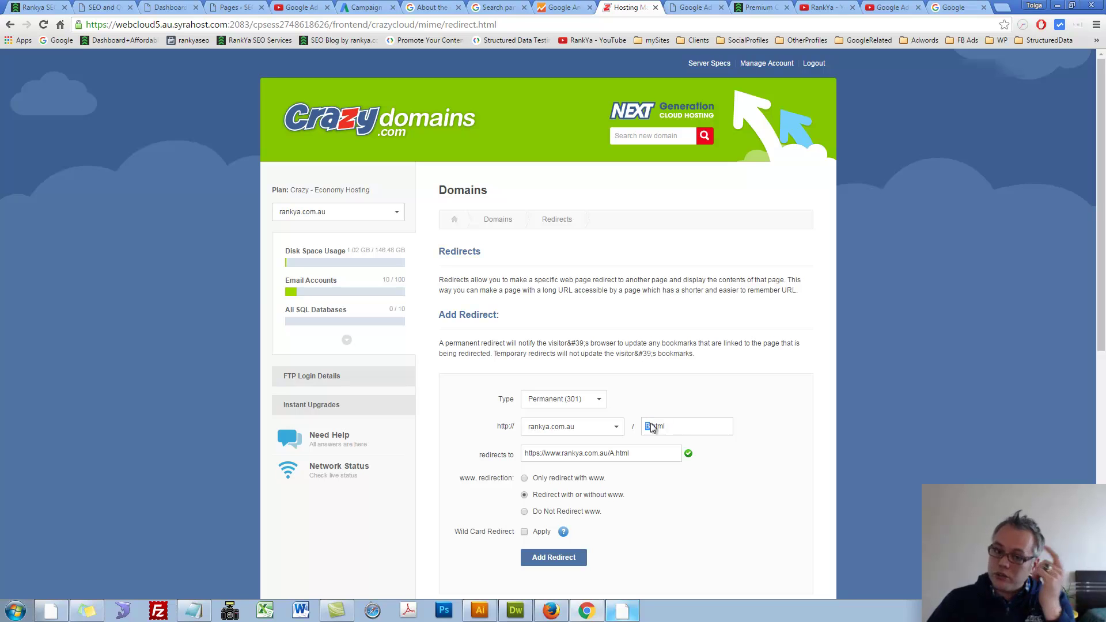
drag(632, 456, 499, 453)
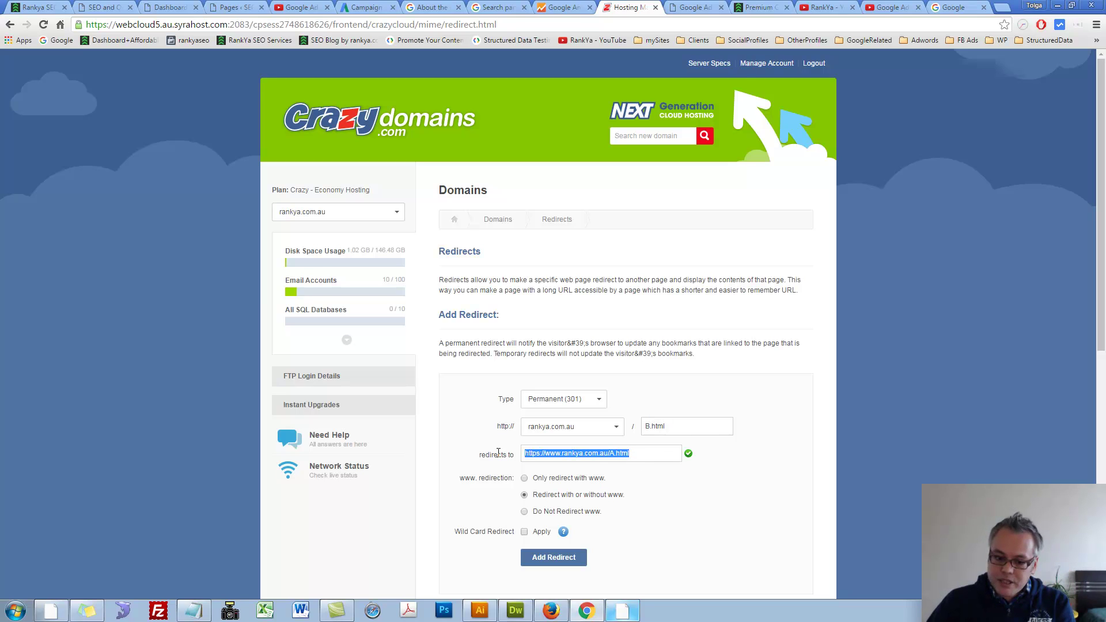
triple_click(618, 452)
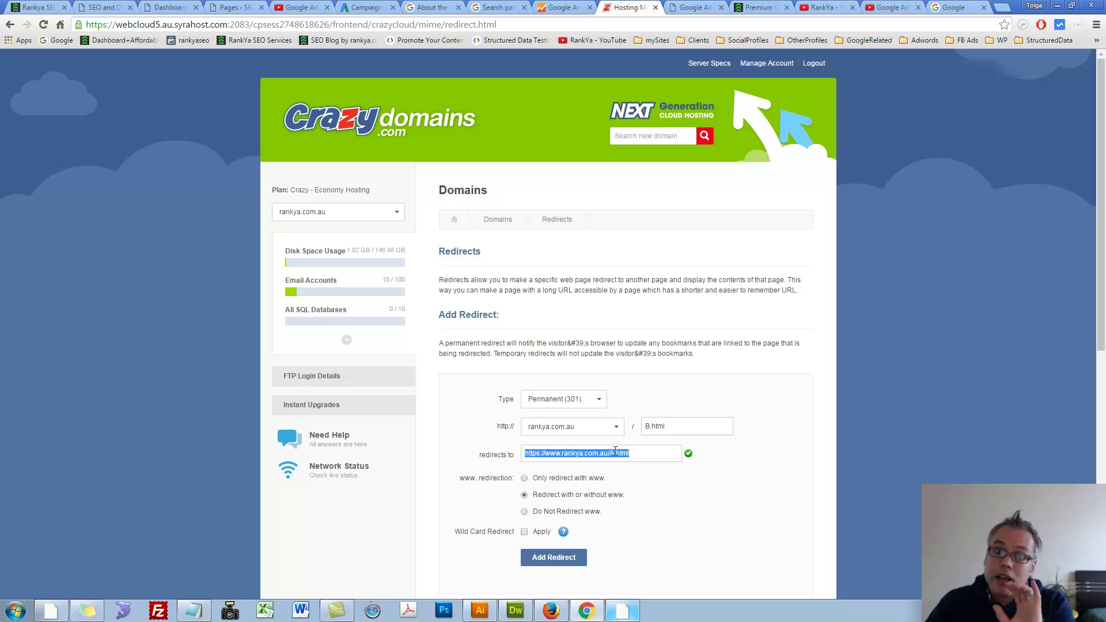
drag(670, 430, 629, 429)
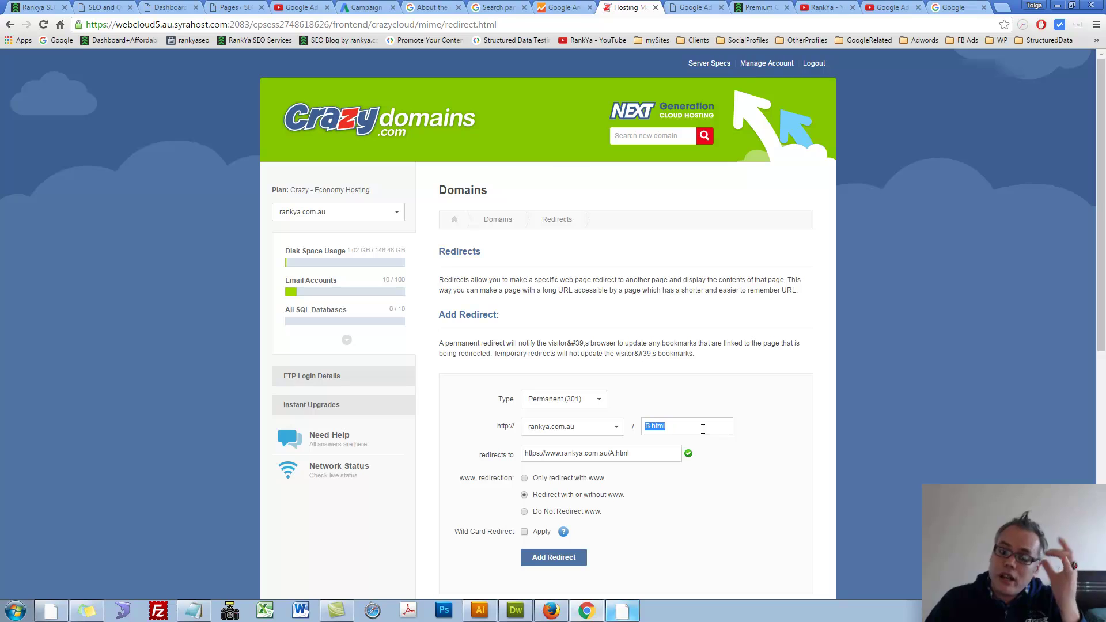
click(650, 426)
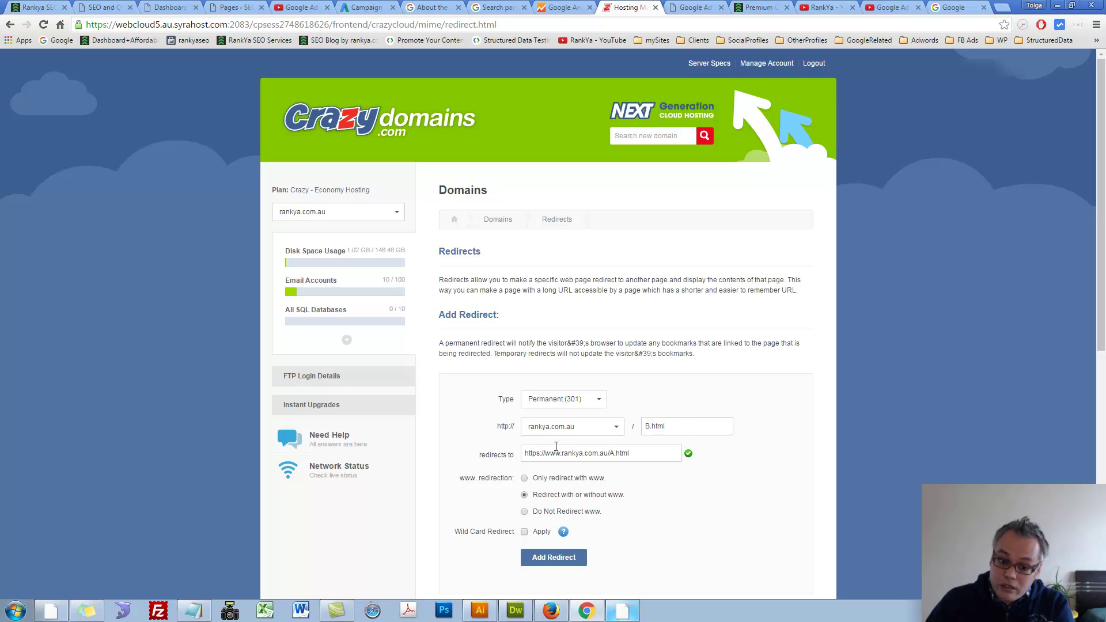
double_click(551, 453)
triple_click(551, 453)
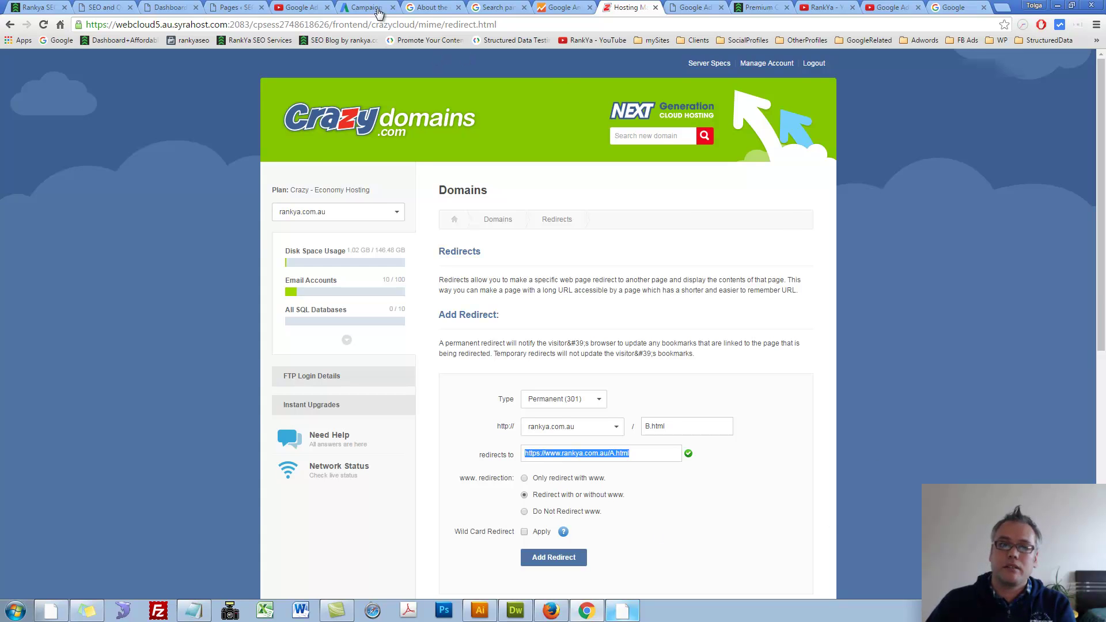
Return to the AdWords ad and replace "Australia" with "B" in its tracking template.
click(374, 9)
mouse_move(329, 453)
mouse_down()
mouse_move(358, 452)
mouse_move(317, 453)
mouse_up()
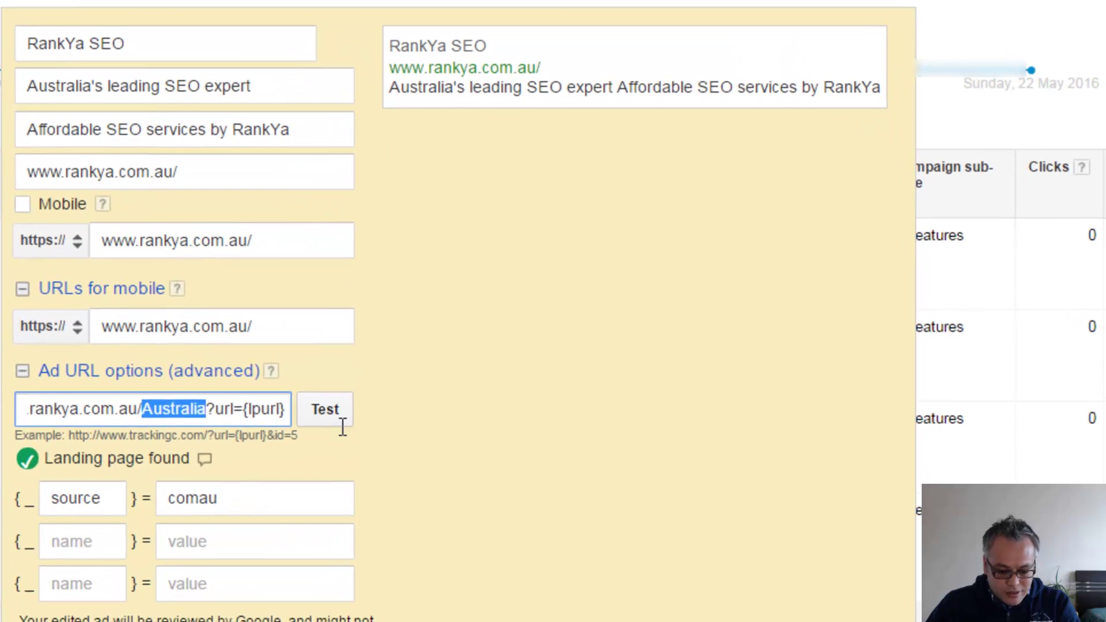
text(B)
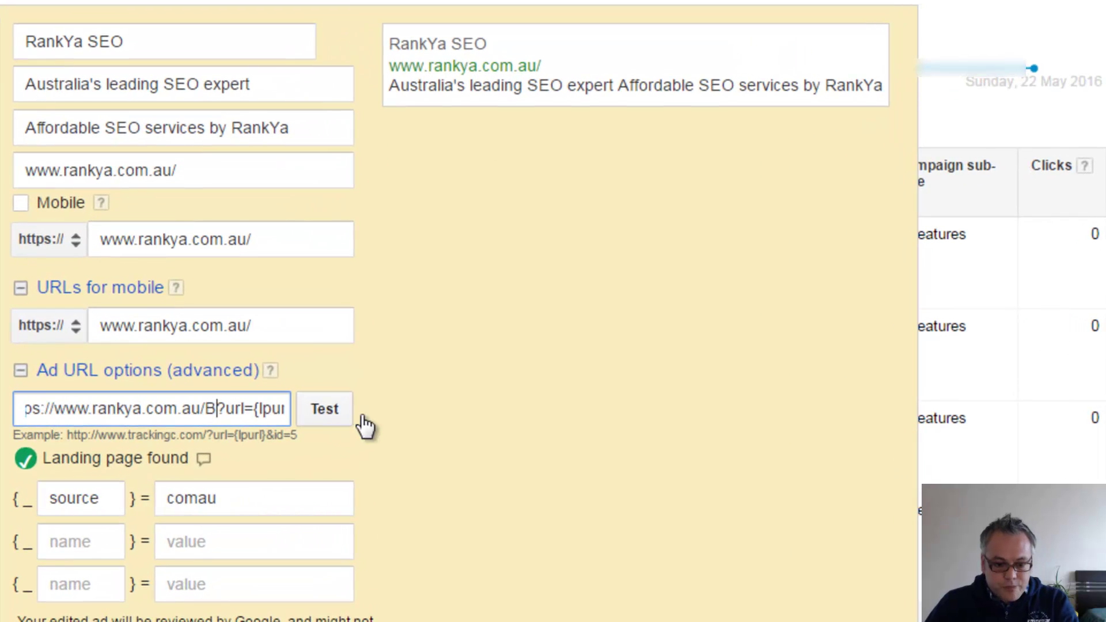
double_click(214, 407)
click(229, 411)
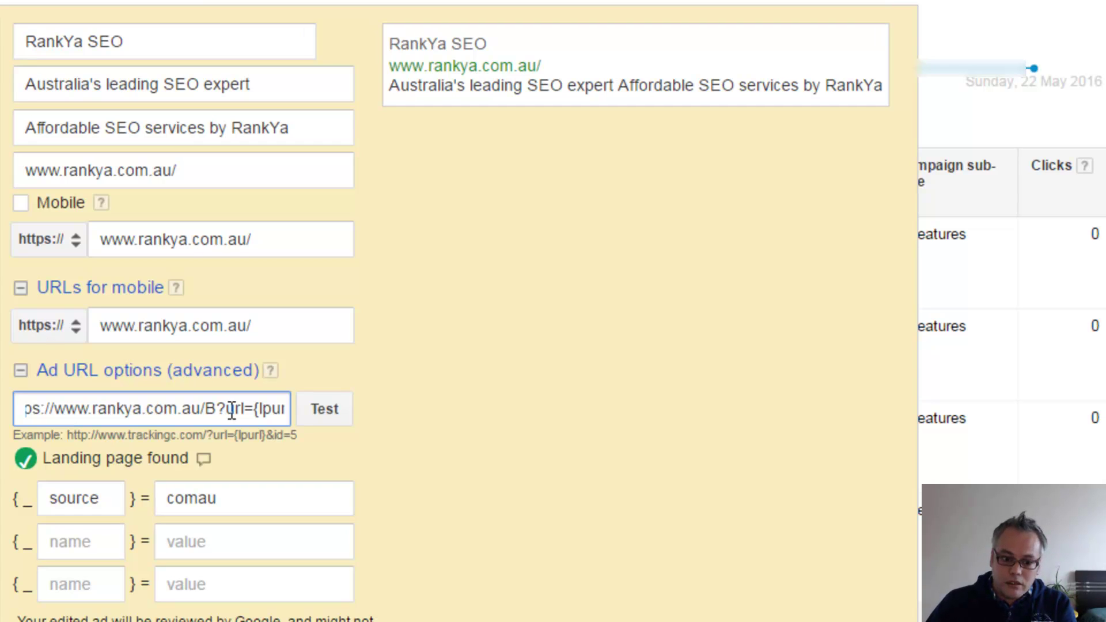
Examine the "?url={lpurl}" ending of the ad's tracking template and test the template with the "B" path.
double_click(232, 411)
click(232, 411)
drag(217, 409, 423, 410)
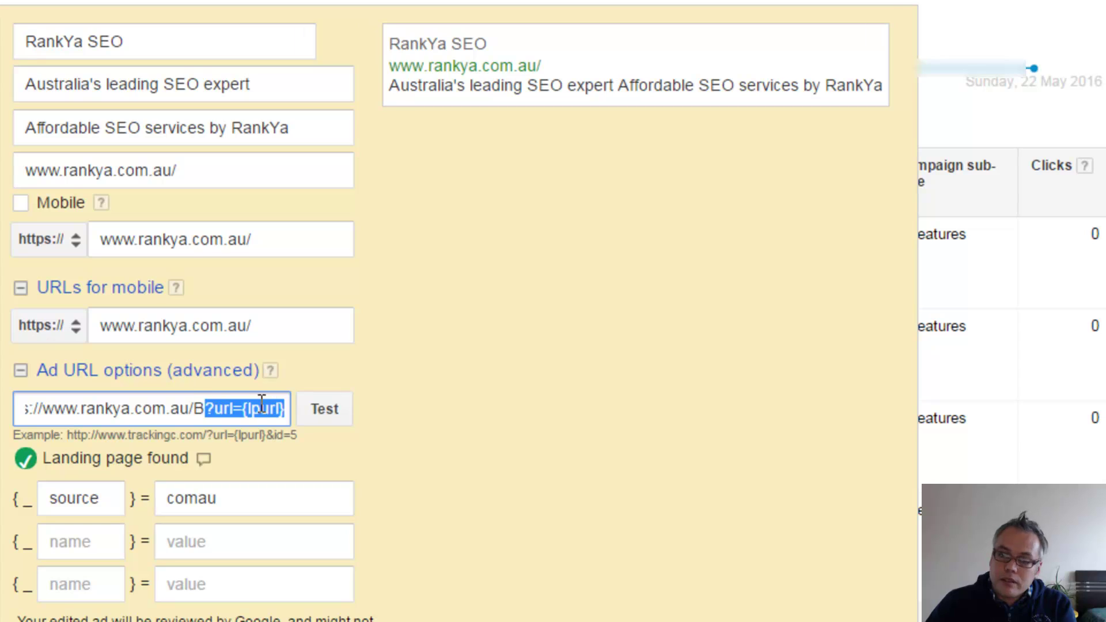
click(213, 403)
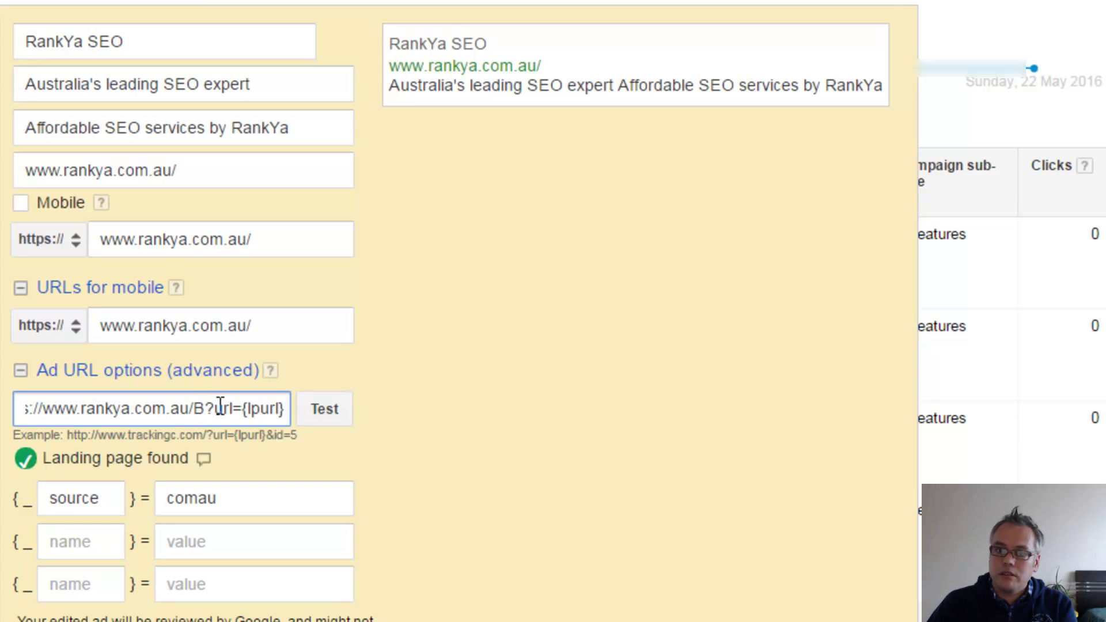
drag(241, 410, 248, 412)
click(249, 411)
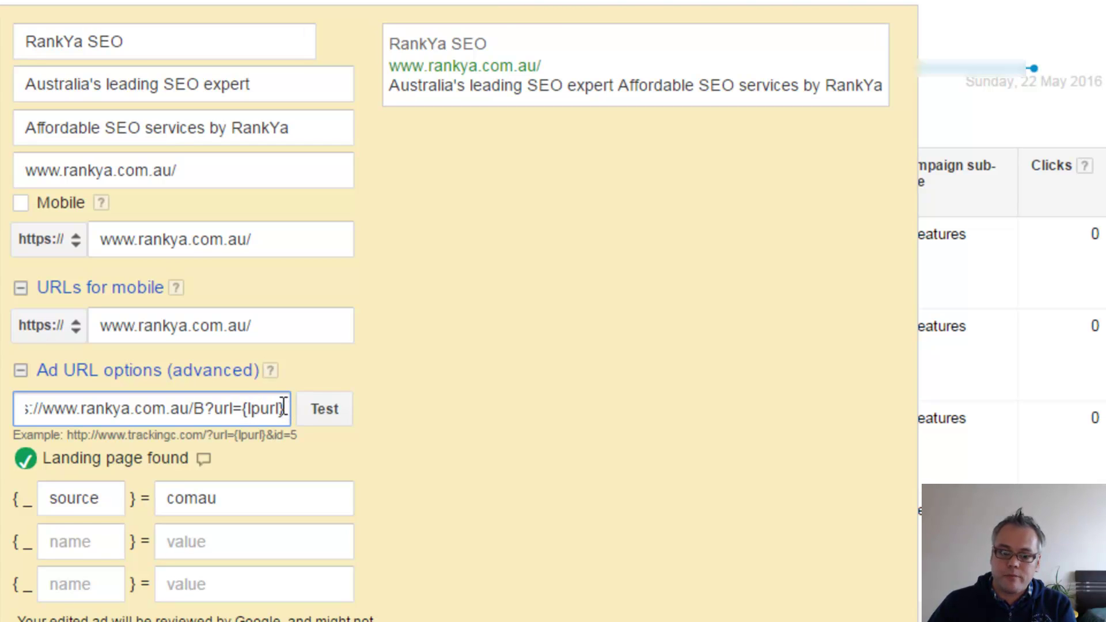
double_click(283, 408)
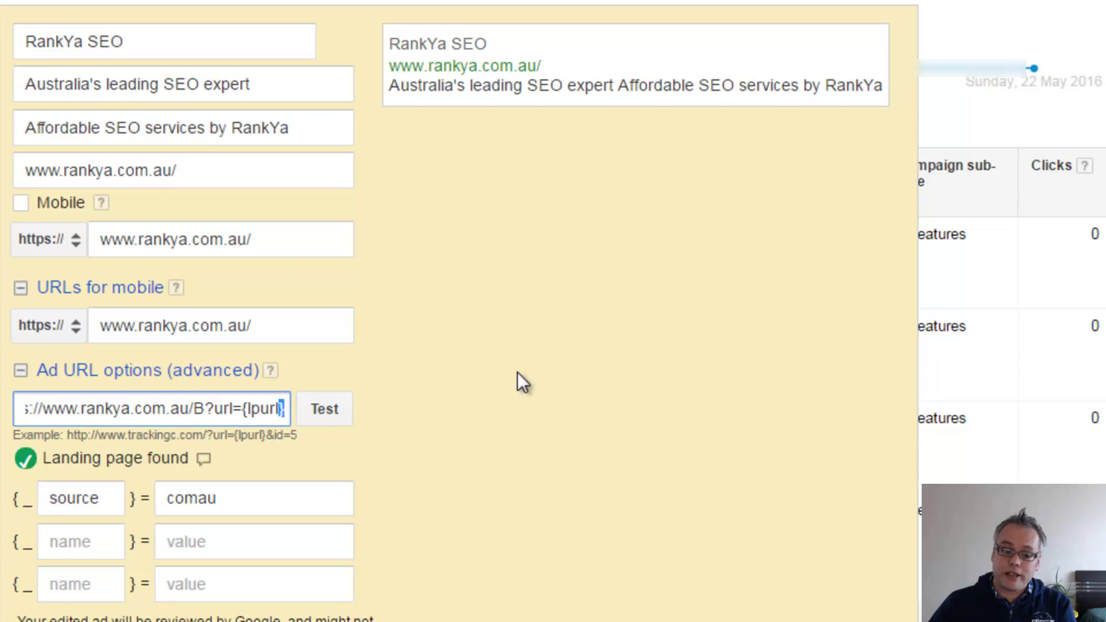
click(326, 408)
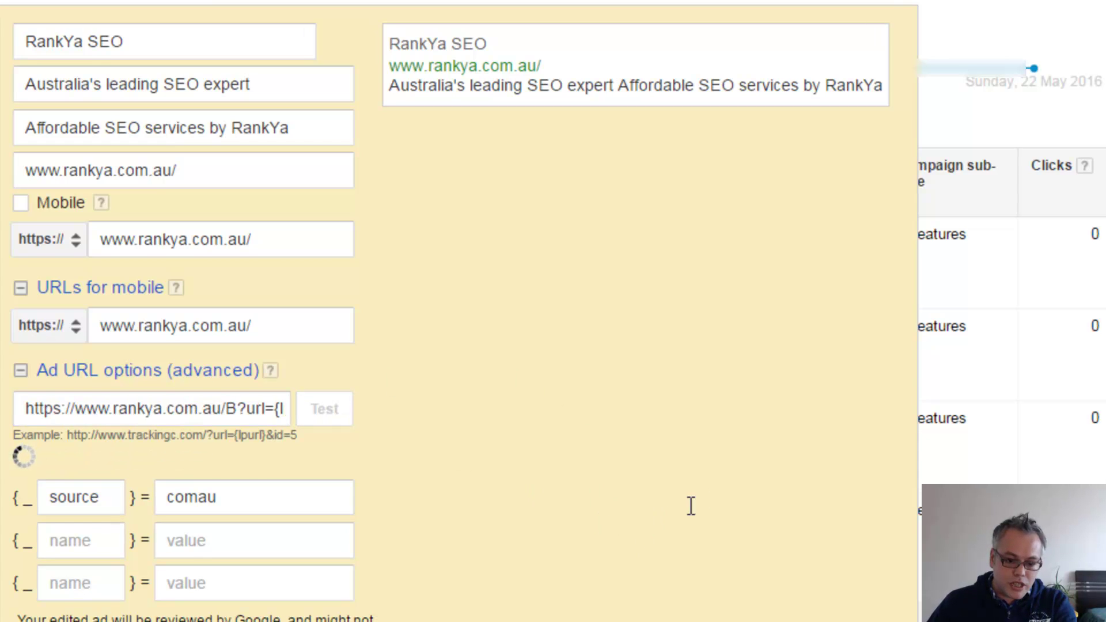
click(88, 539)
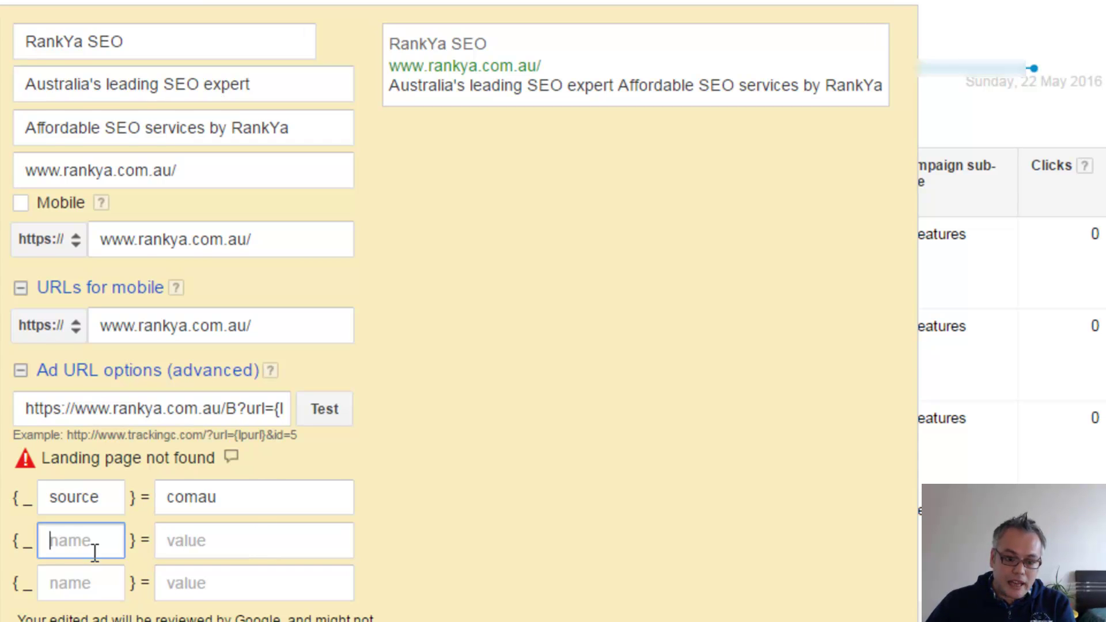
Replace "B" with "Australia" in the ad's tracking template and test it again.
double_click(230, 409)
right_click(230, 408)
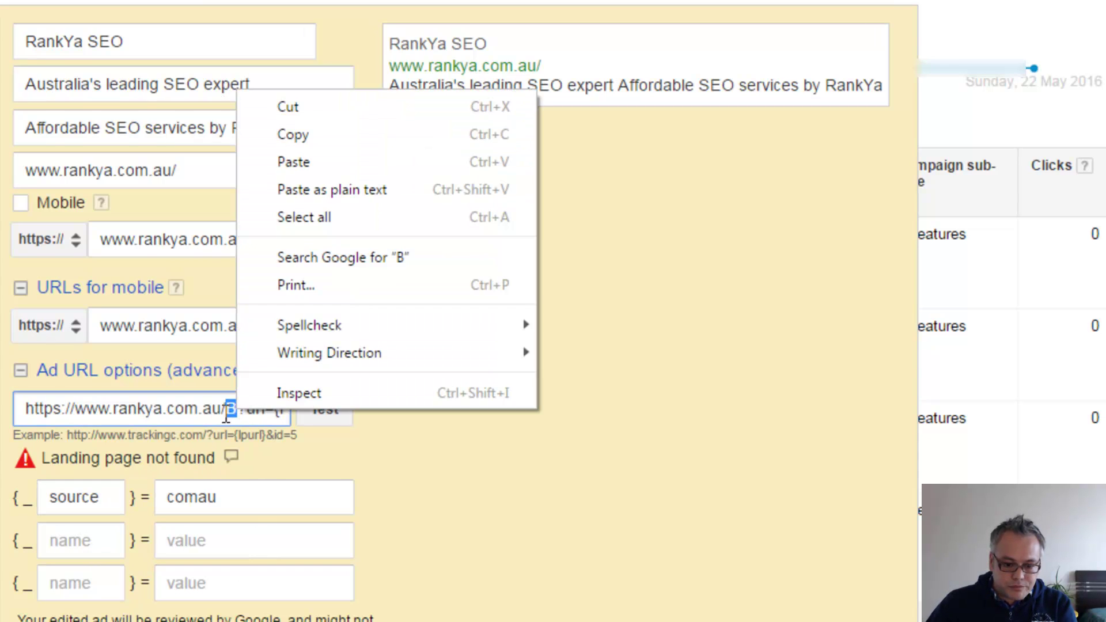
click(228, 409)
double_click(230, 409)
text(Australi)
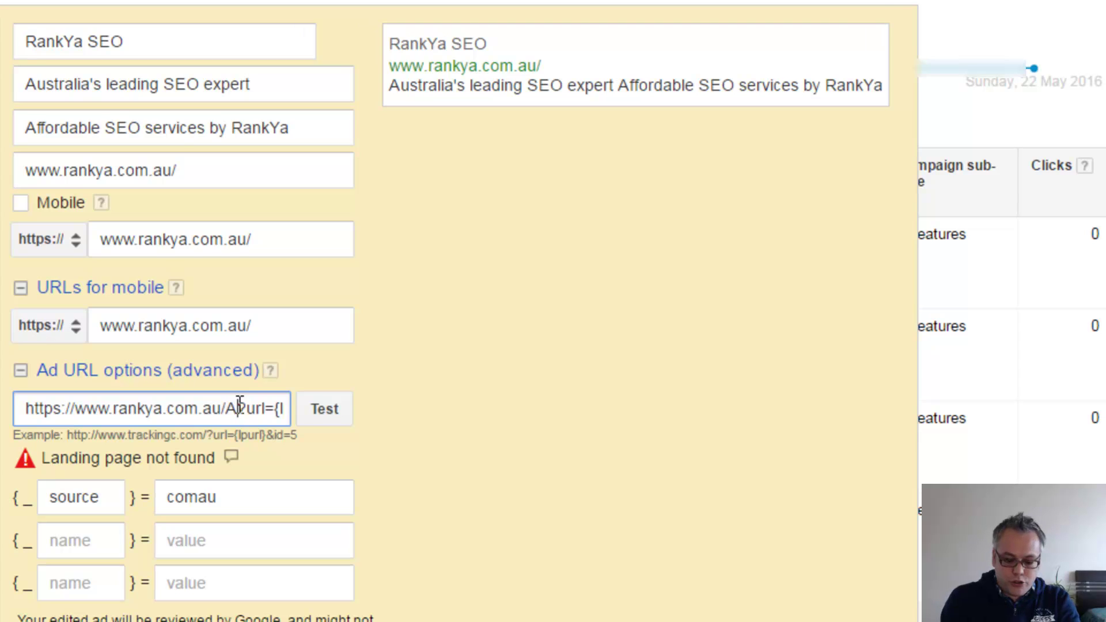
text(a)
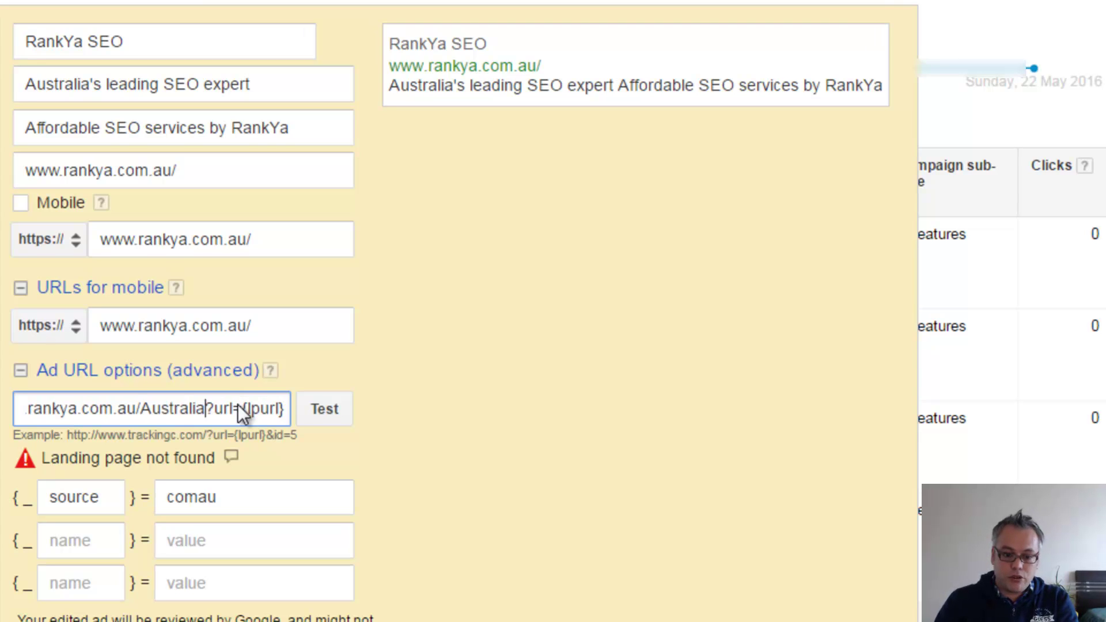
click(326, 411)
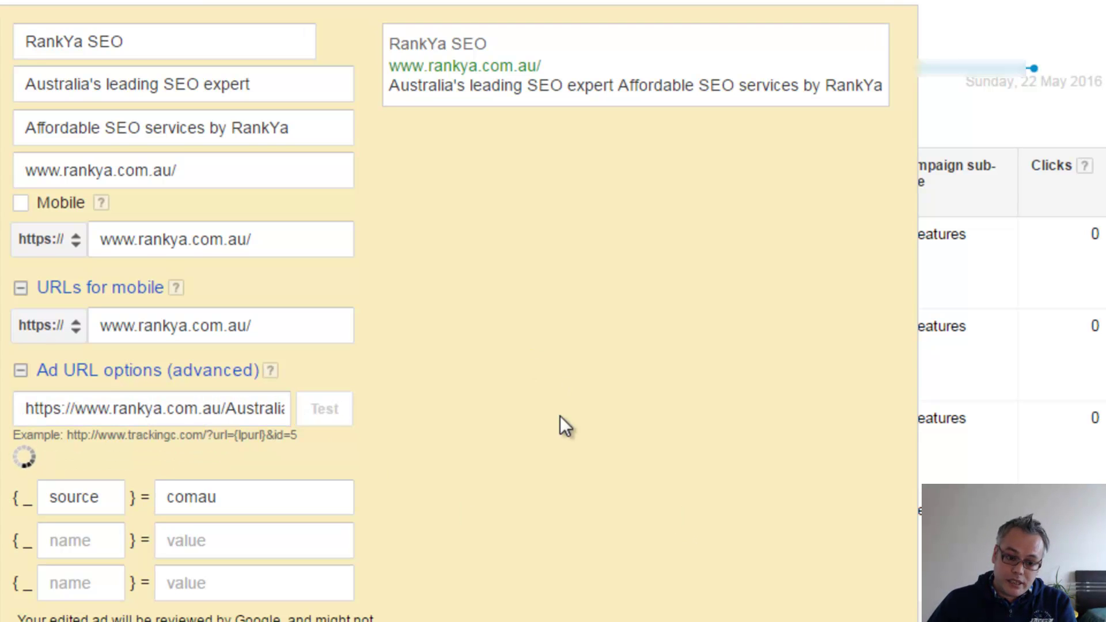
Compare the ad's display URL and final URL with the domain used in the tracking template.
triple_click(115, 170)
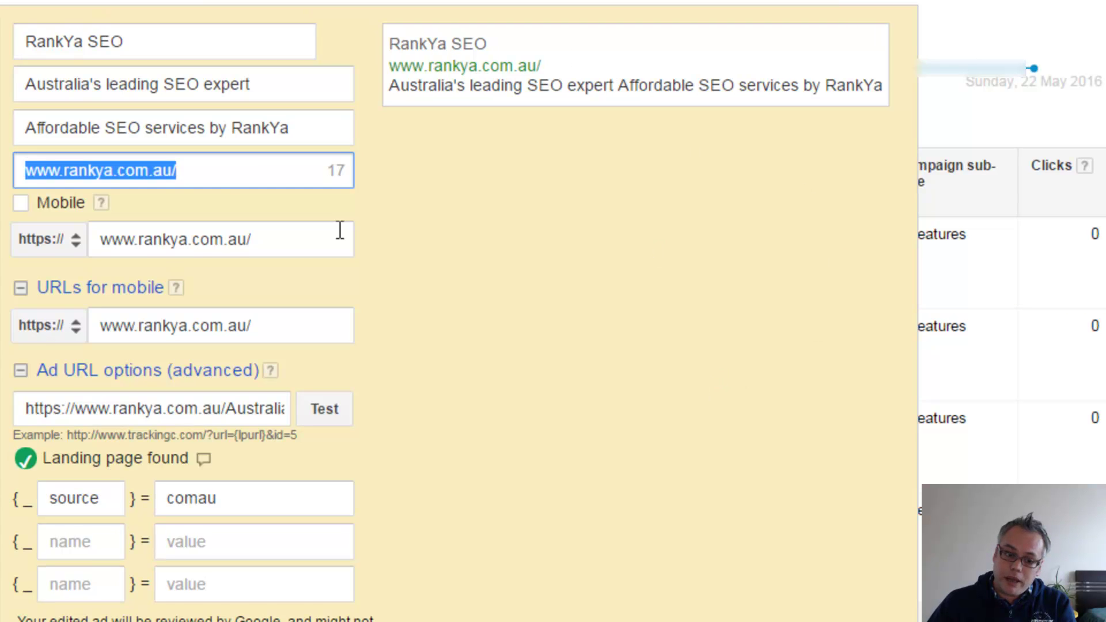
triple_click(193, 239)
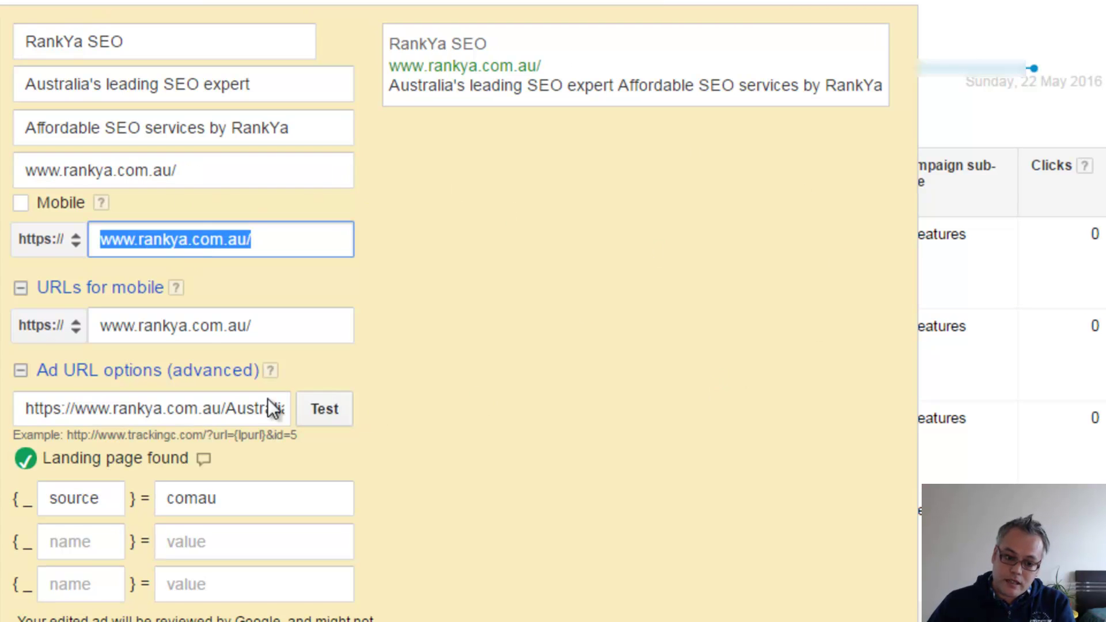
click(136, 410)
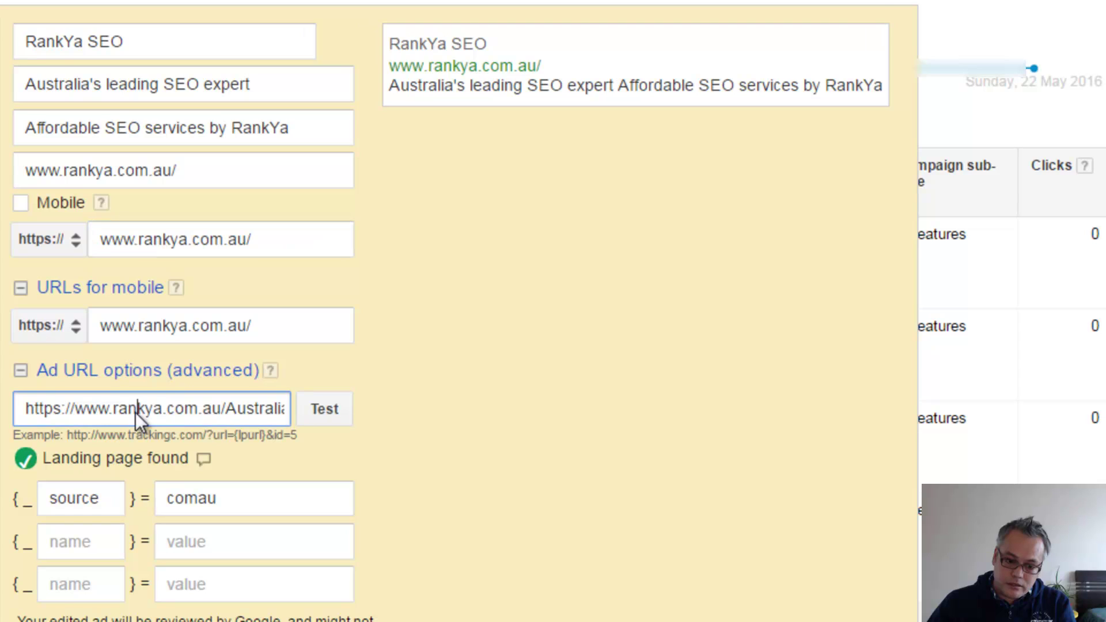
double_click(137, 409)
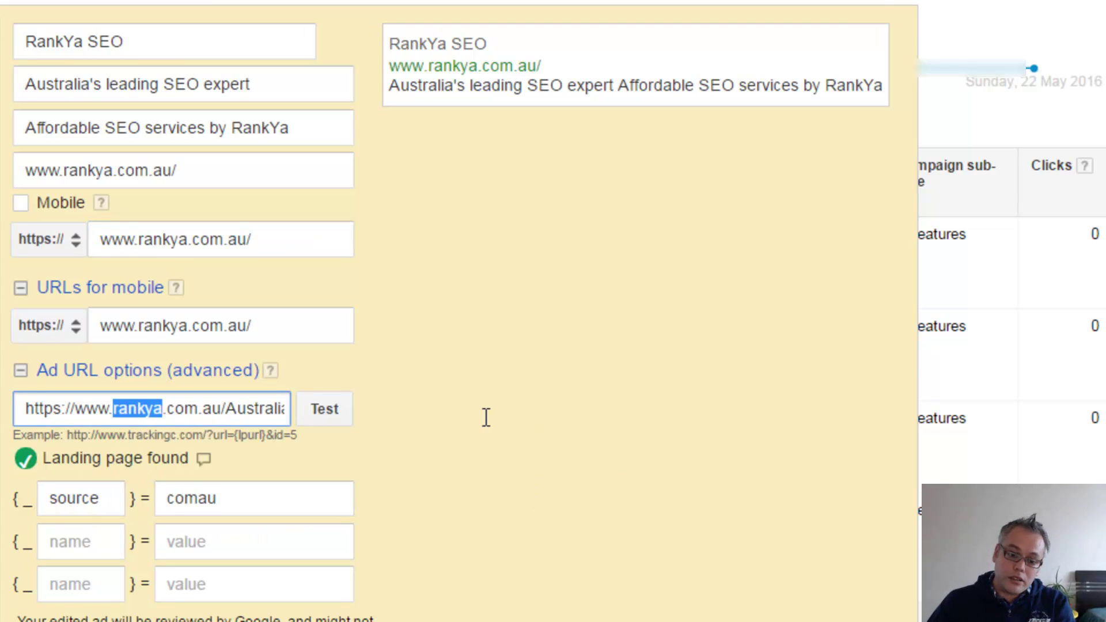
click(226, 410)
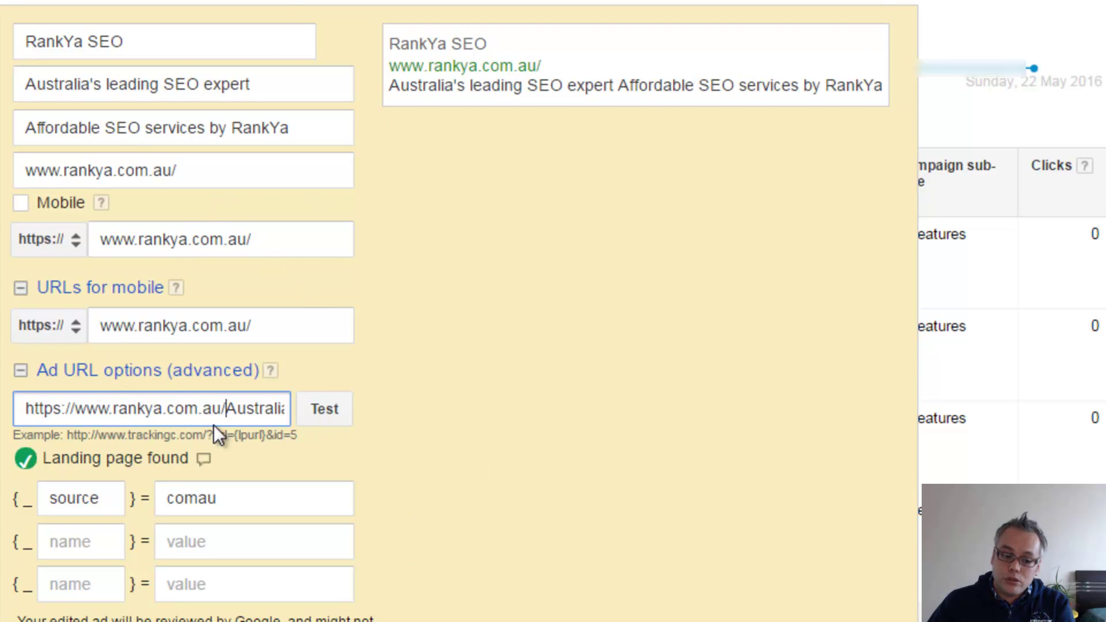
scroll(553, 312, down, 1)
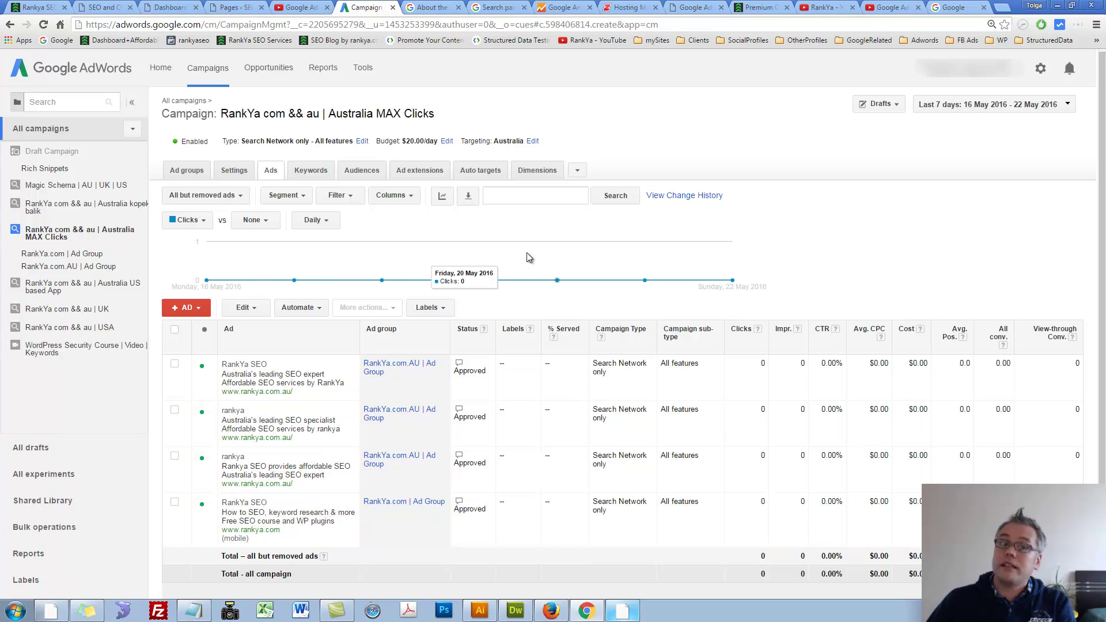
Open the campaign's audiences, switch to Google Analytics and examine the property's Remarketing and Advertising Reporting data collection settings.
click(367, 171)
click(303, 8)
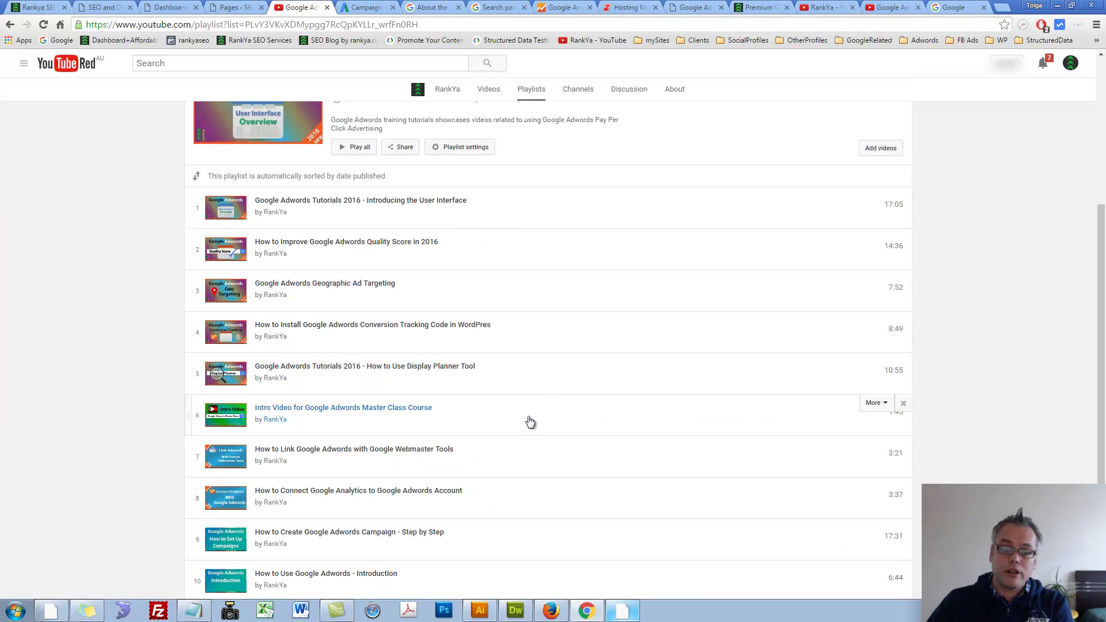
click(562, 8)
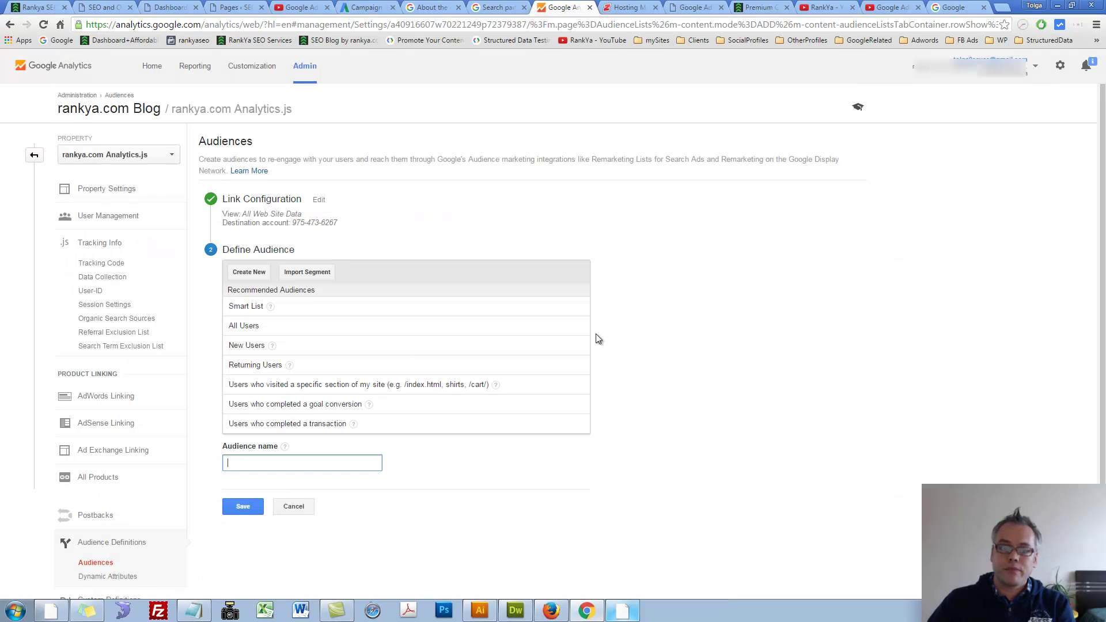
click(301, 67)
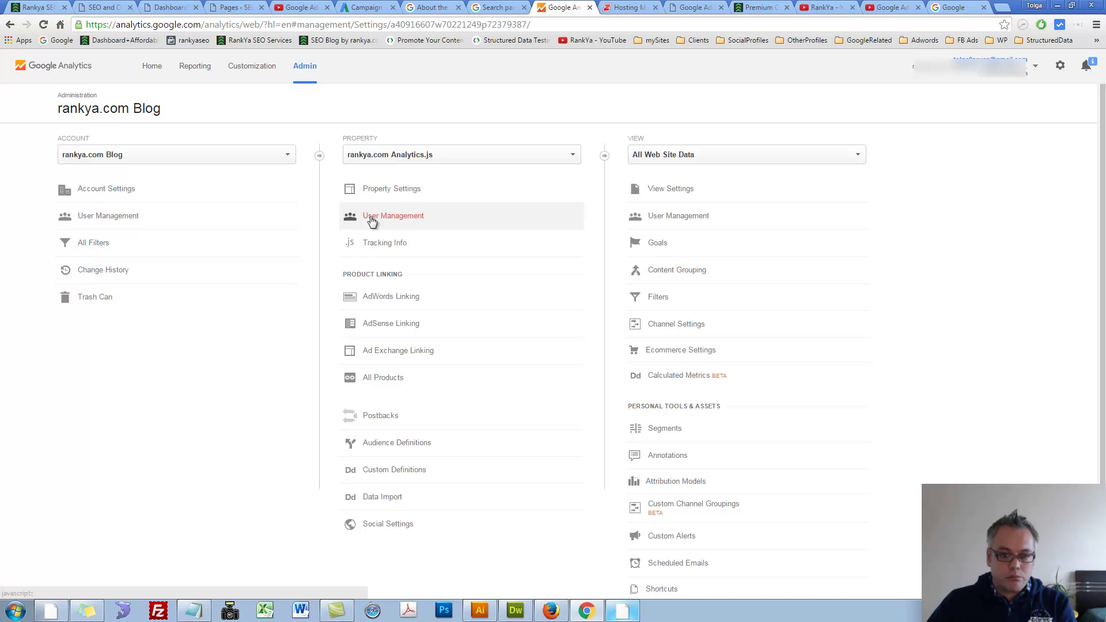
click(383, 245)
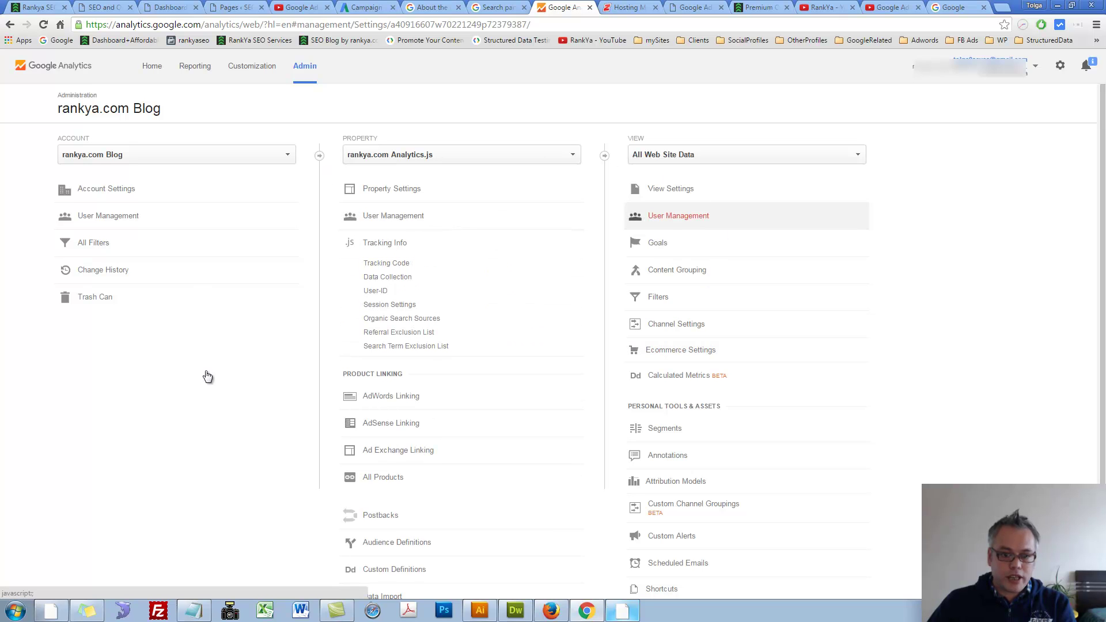
click(388, 277)
right_click(565, 453)
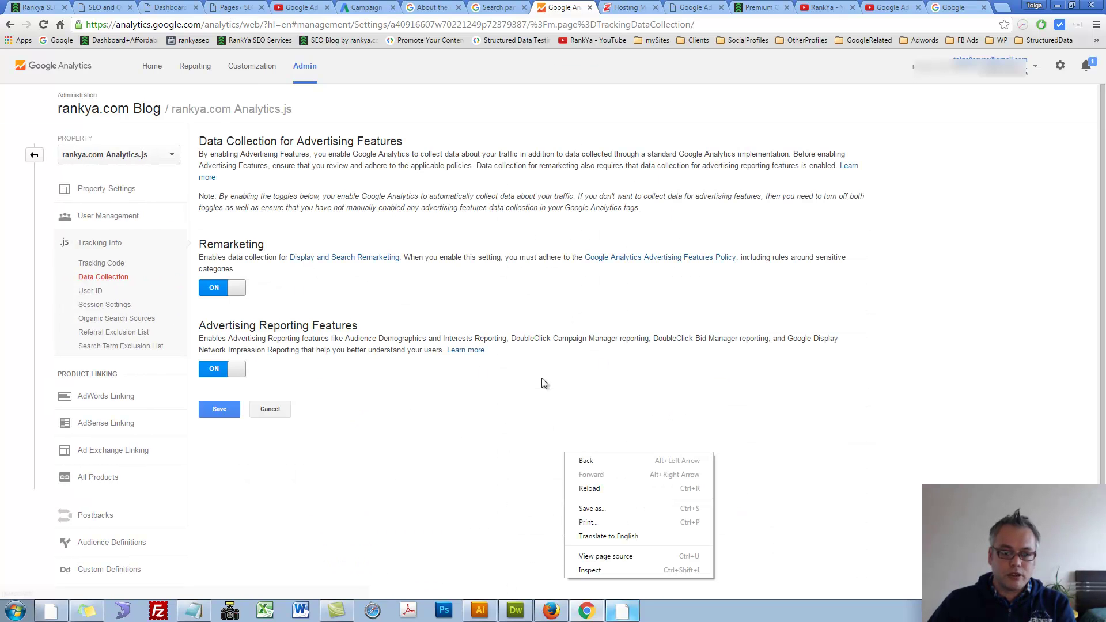
click(243, 262)
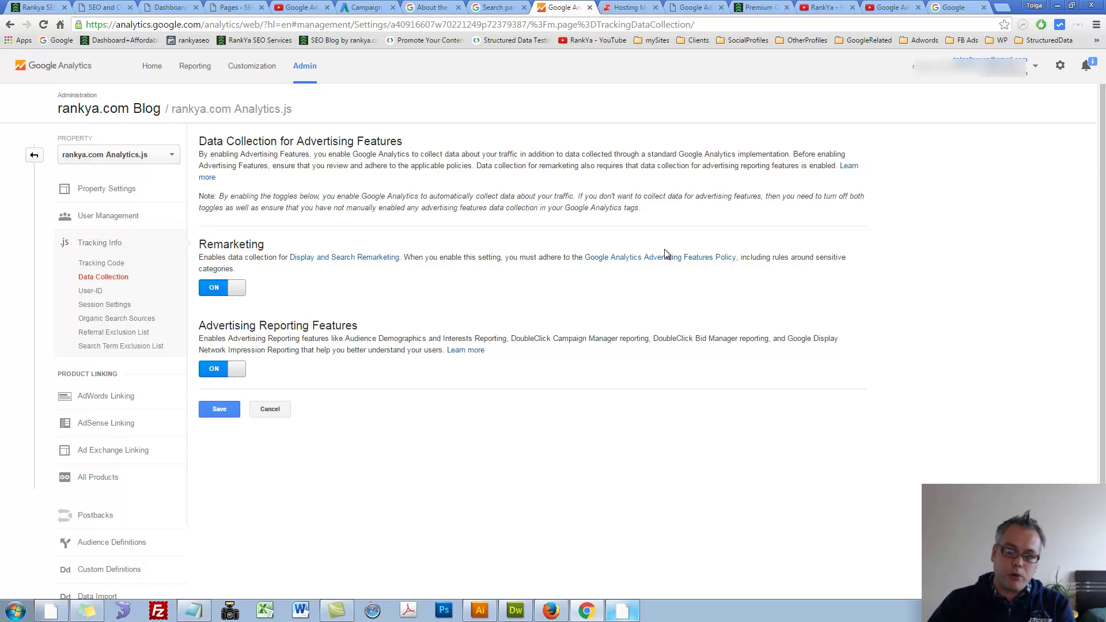
Return to the Analytics administration overview and open the property's Audiences list under Audience Definitions.
click(35, 156)
click(368, 397)
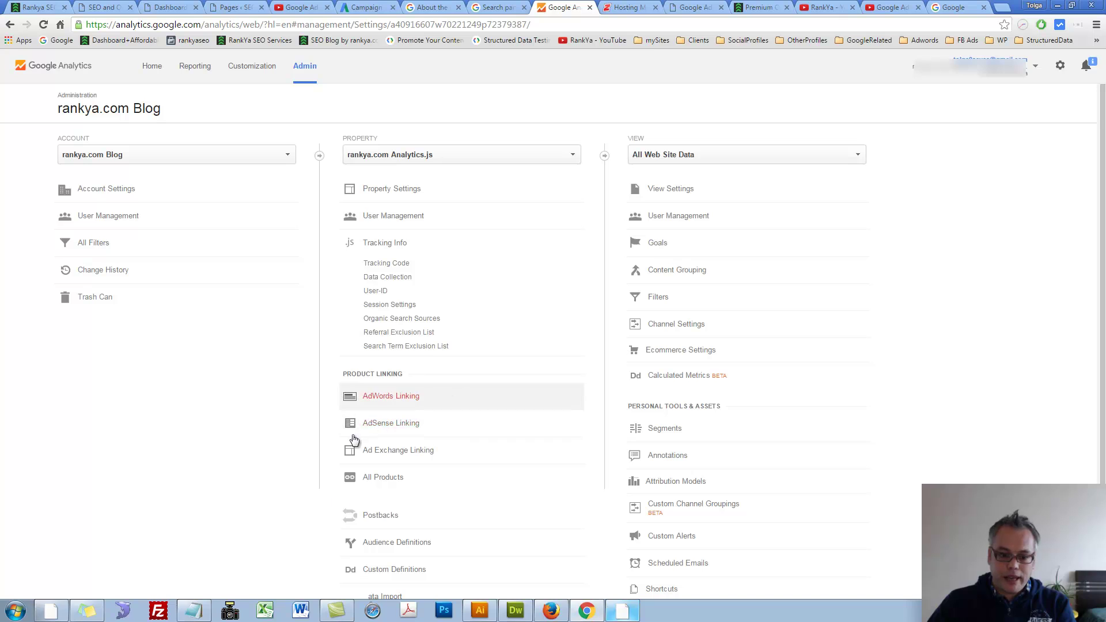
click(412, 549)
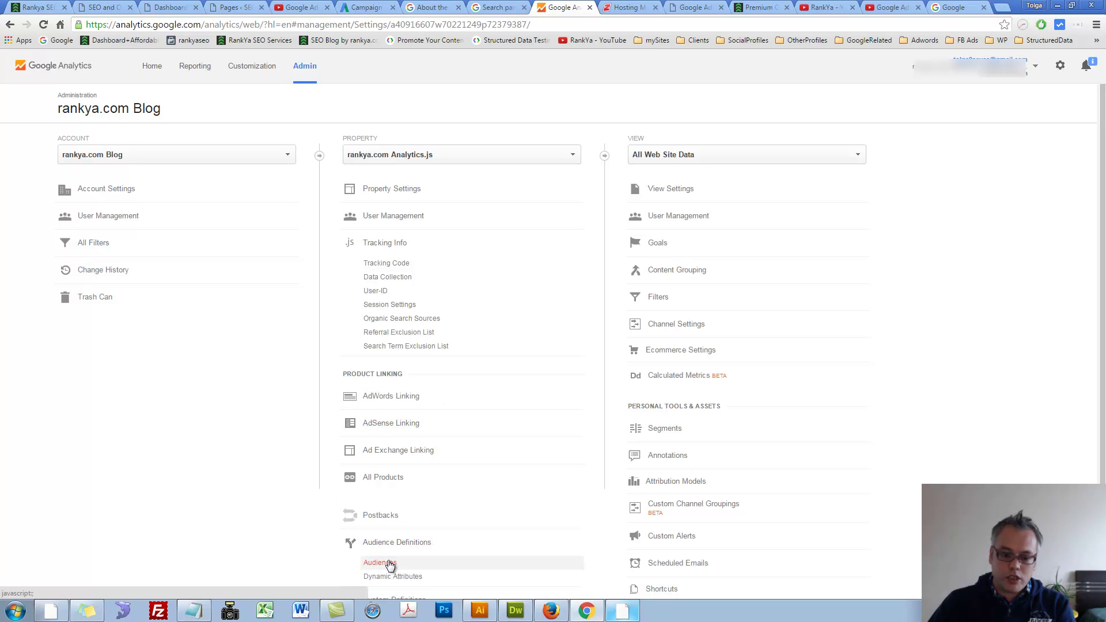
click(382, 563)
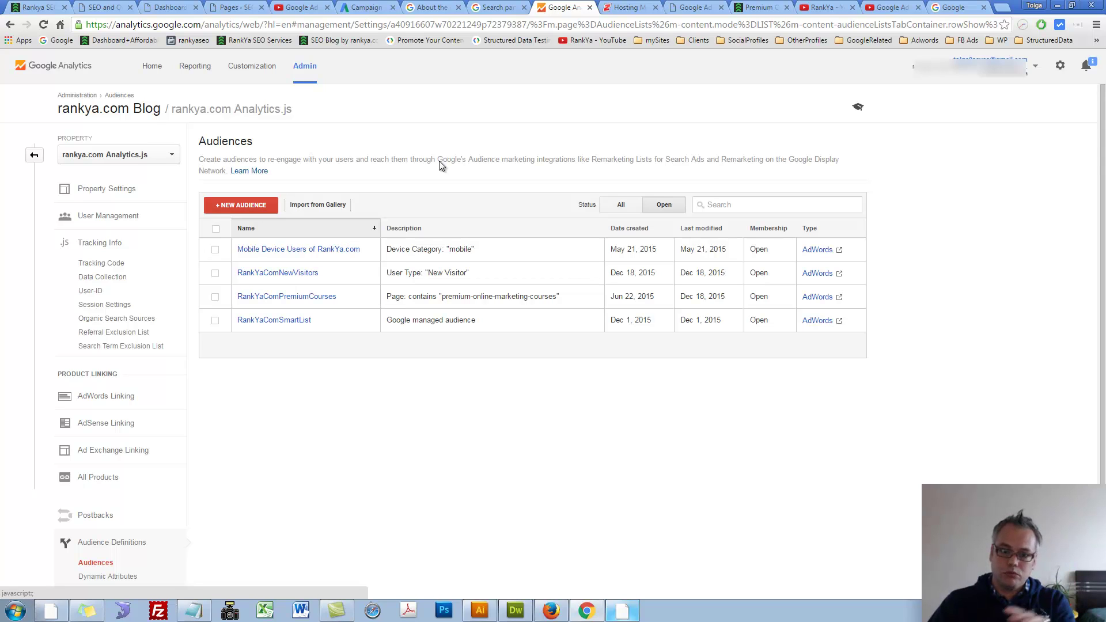
Switch to AdWords, open the Shared Library's audiences and compare them with the Google Analytics audience list.
click(367, 6)
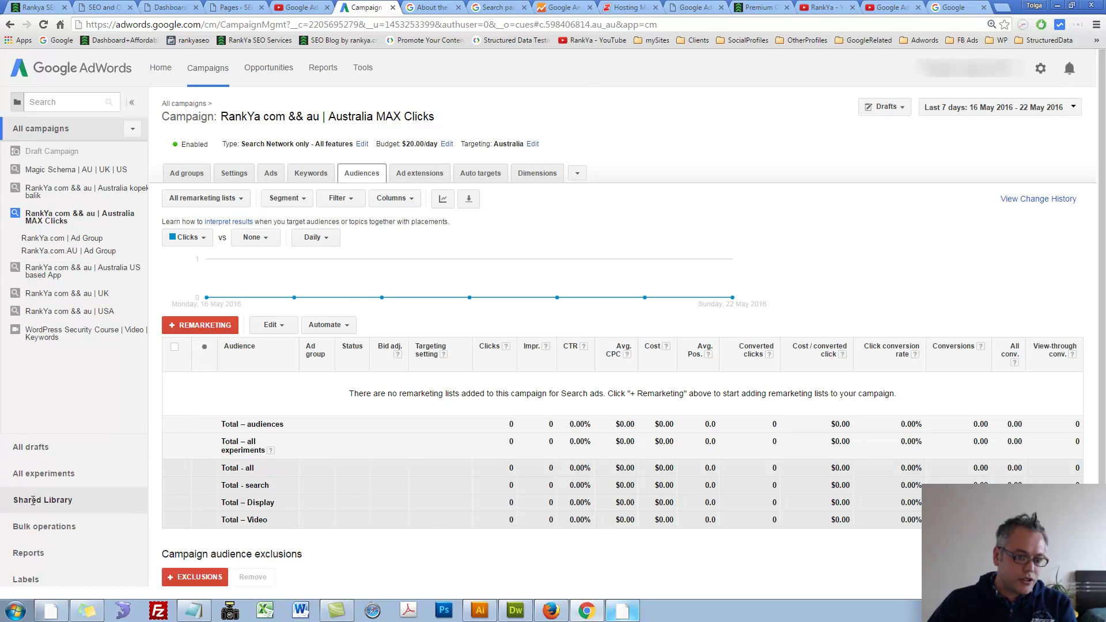
click(43, 500)
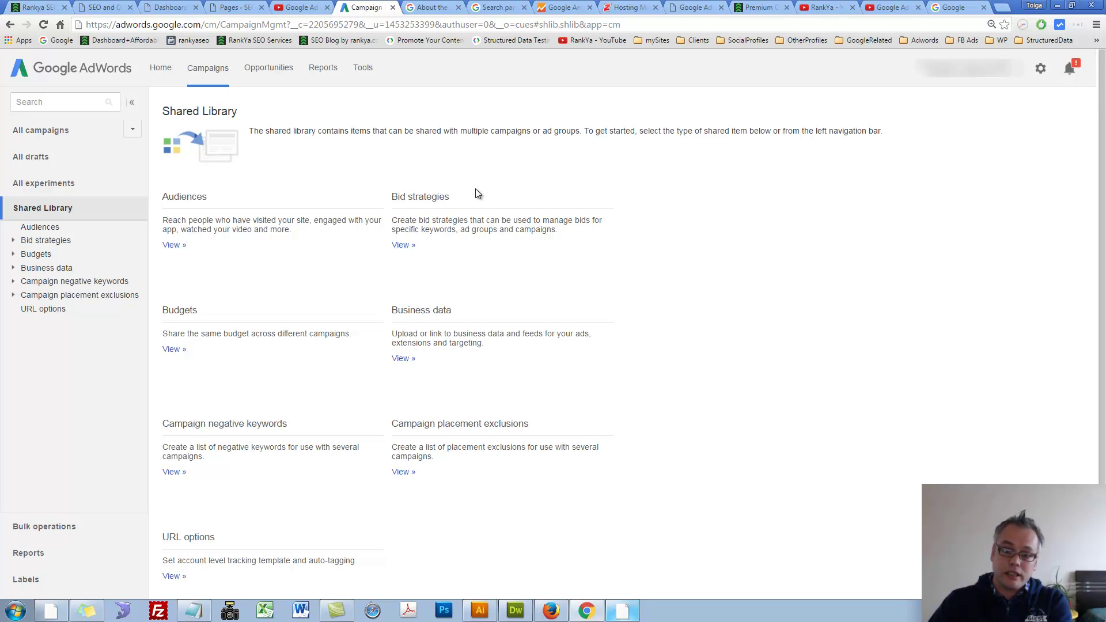
click(562, 9)
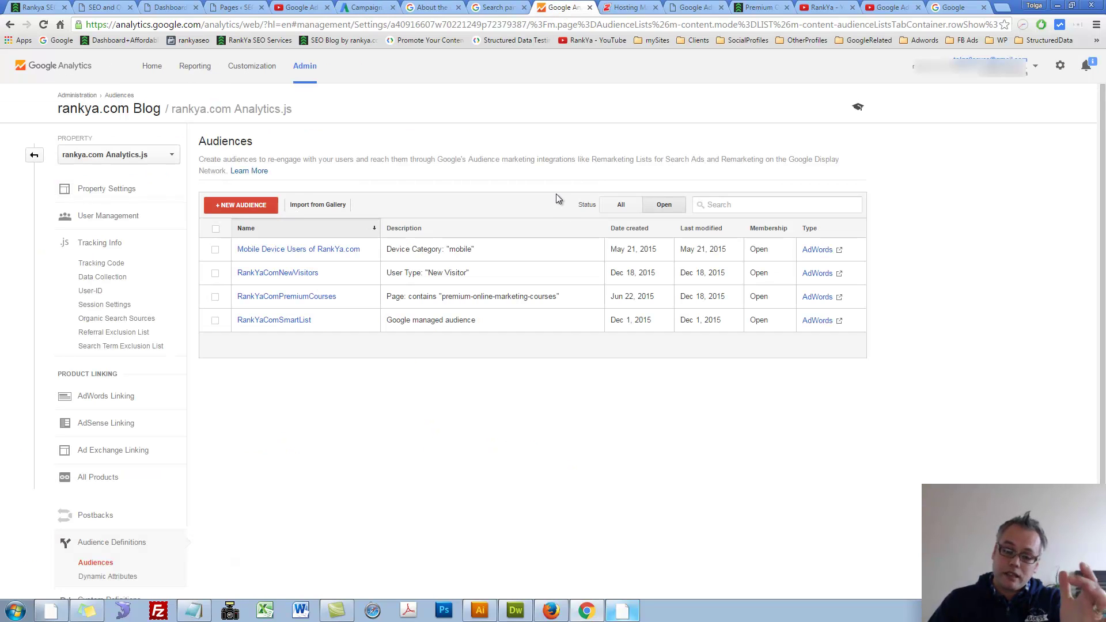
click(357, 6)
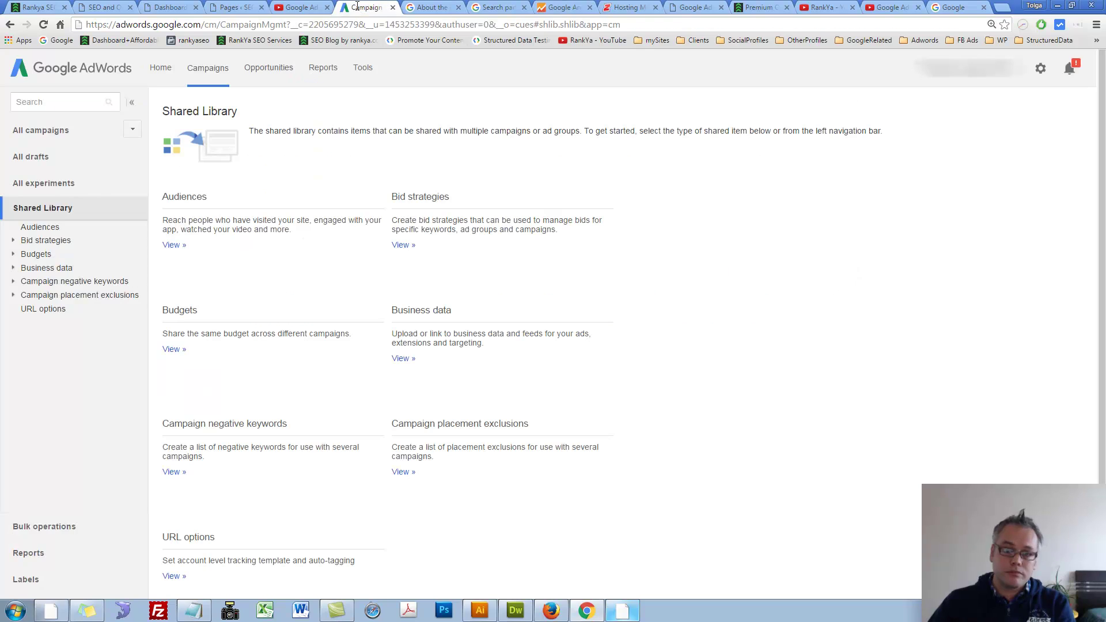
click(176, 245)
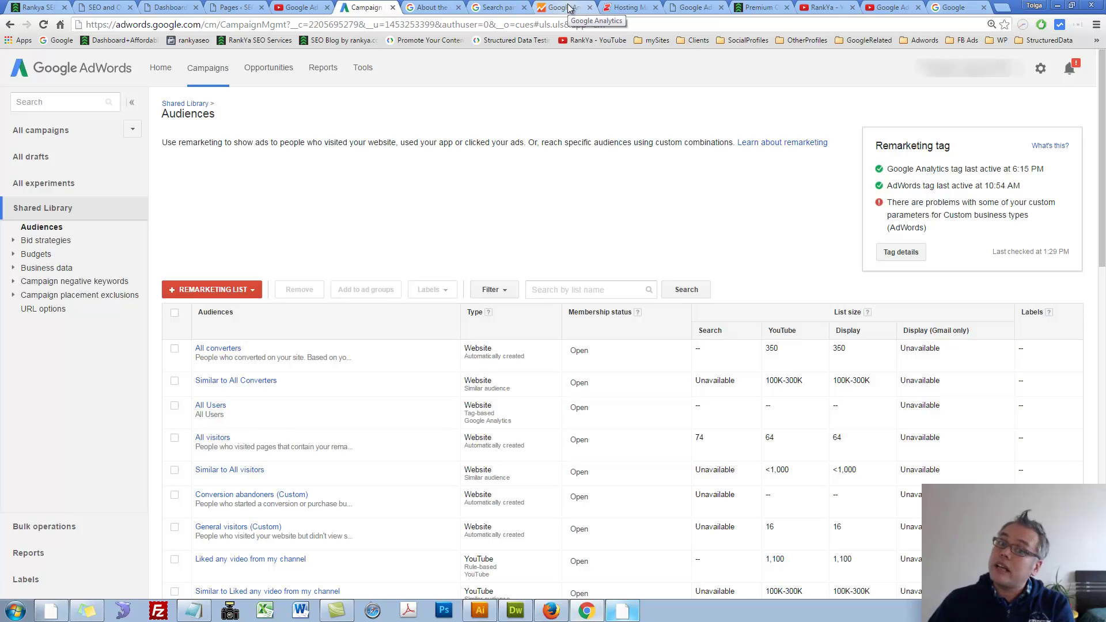
click(761, 7)
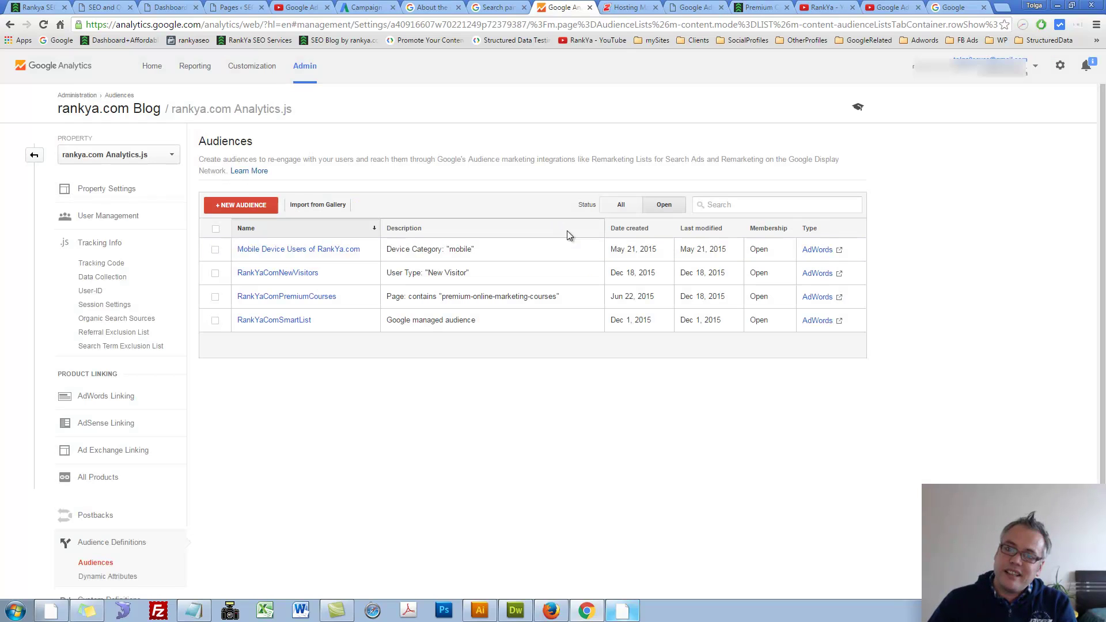
click(366, 7)
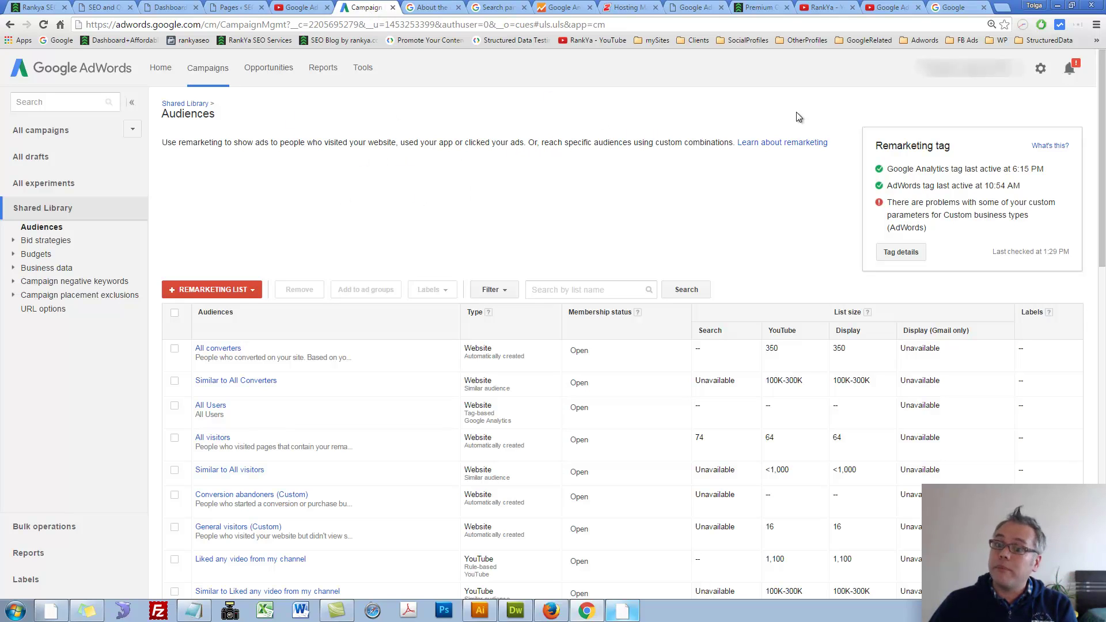
Switch to the RankYa premium courses page and review its content down to the Master Class course offers.
click(760, 8)
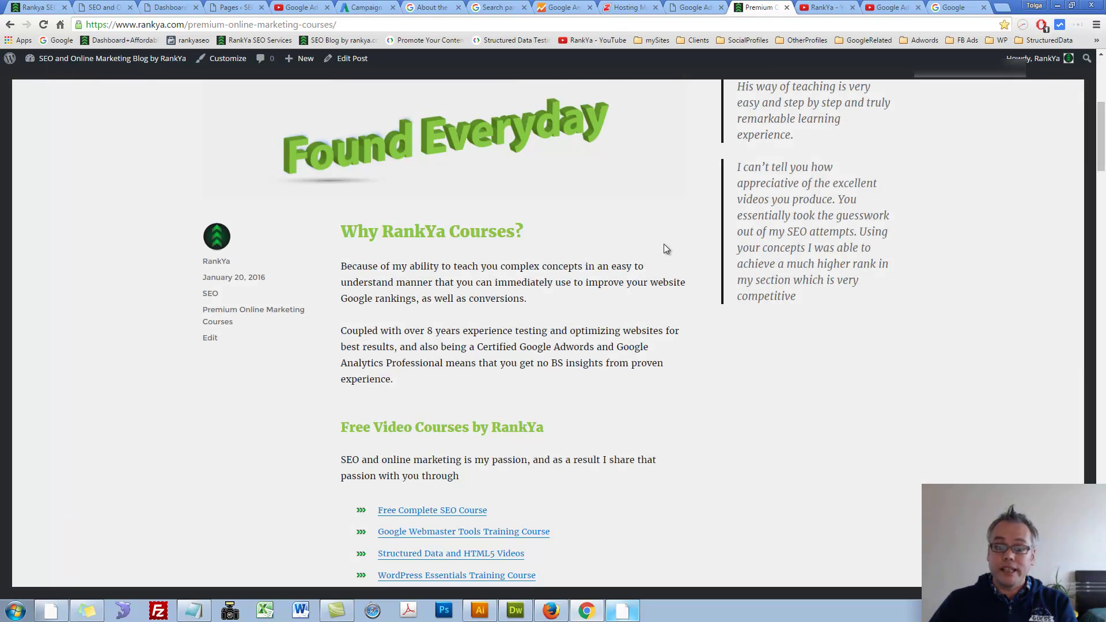
scroll(528, 307, down, 2)
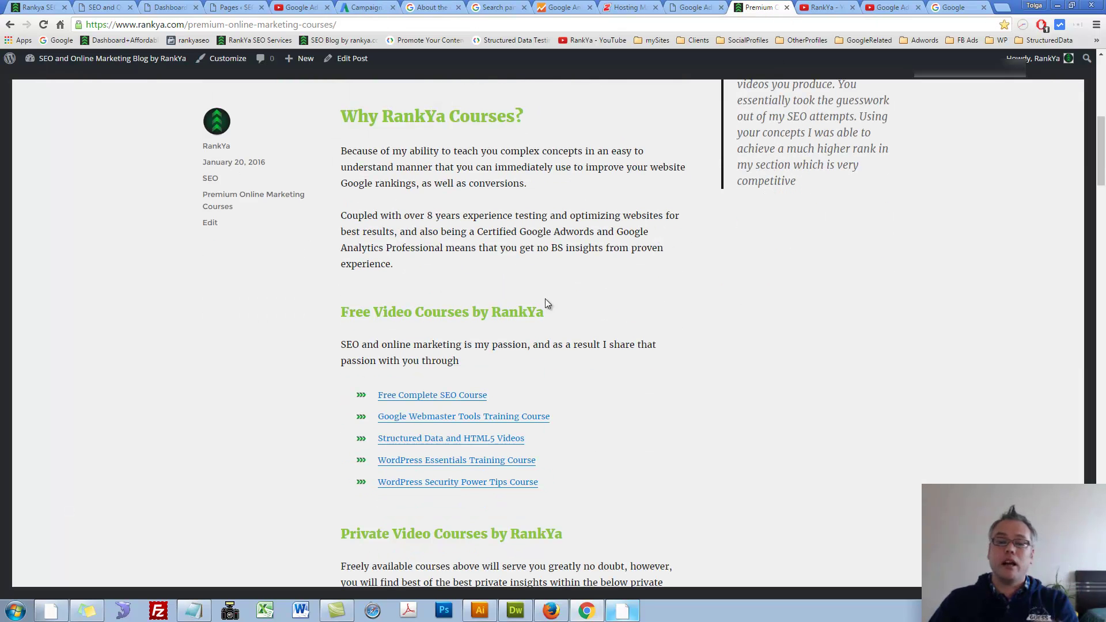
scroll(566, 303, down, 11)
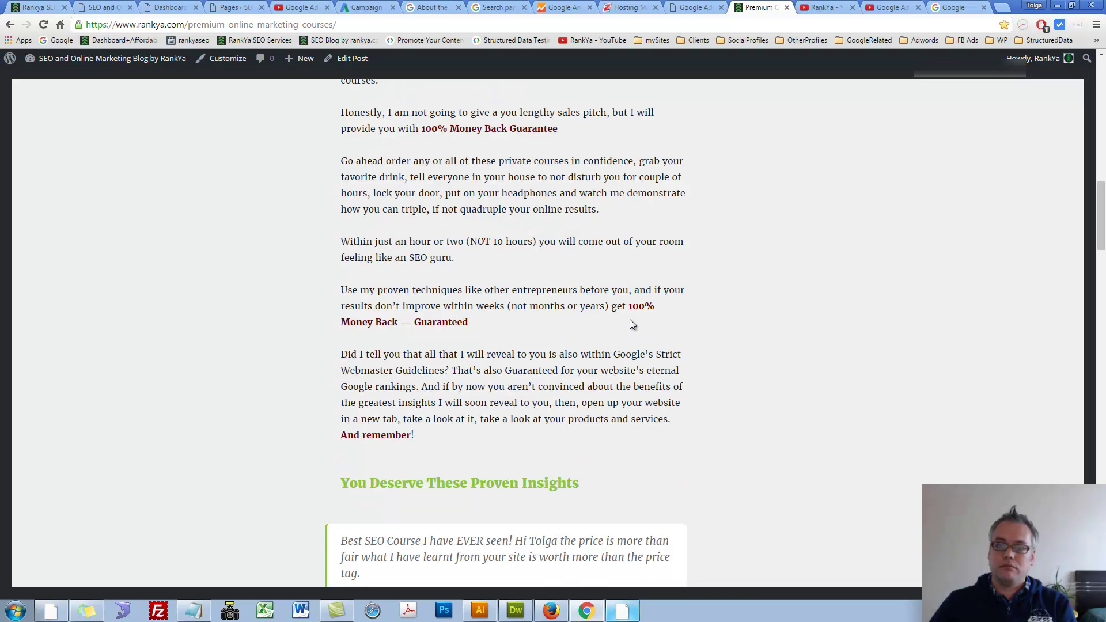
scroll(622, 331, down, 10)
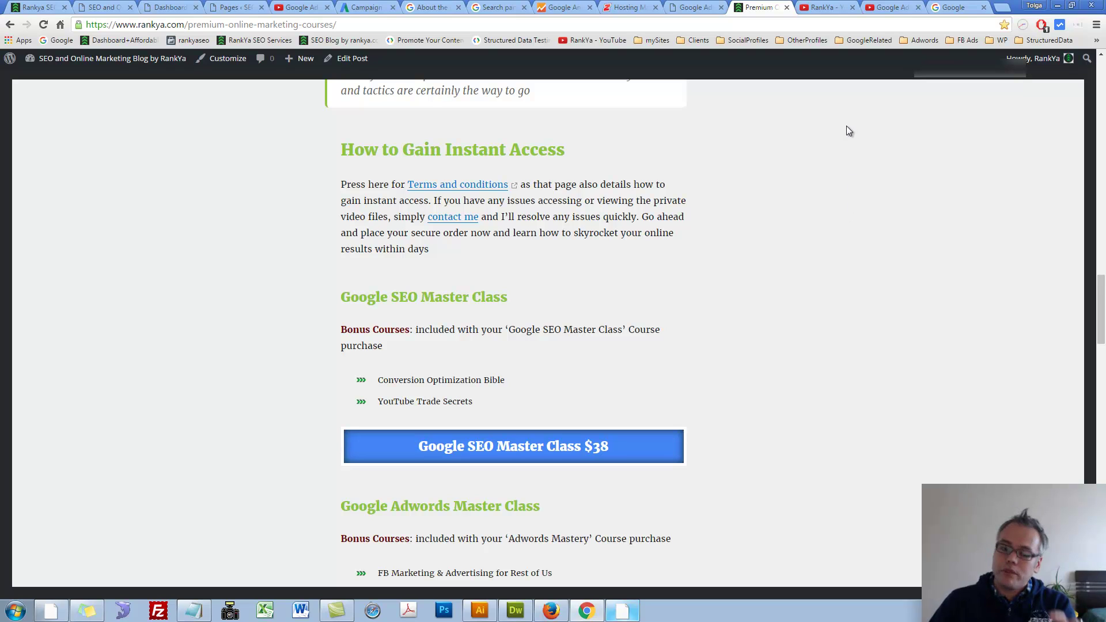
scroll(847, 213, down, 6)
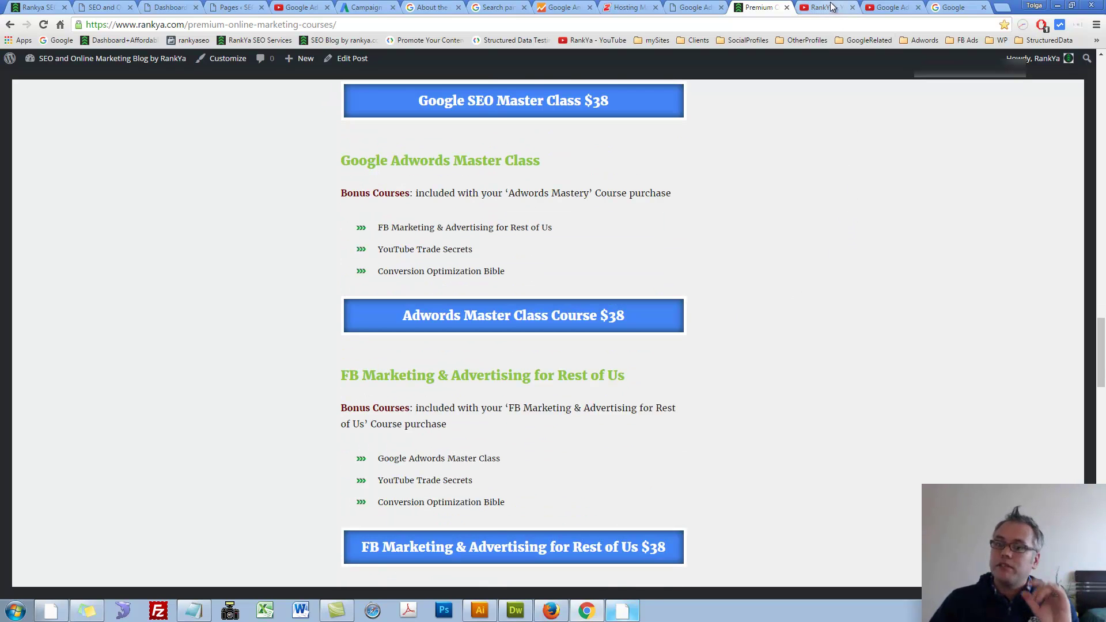
Switch to YouTube and view the RankYa channel and its Google Adwords Tutorials 2016 playlist.
click(819, 8)
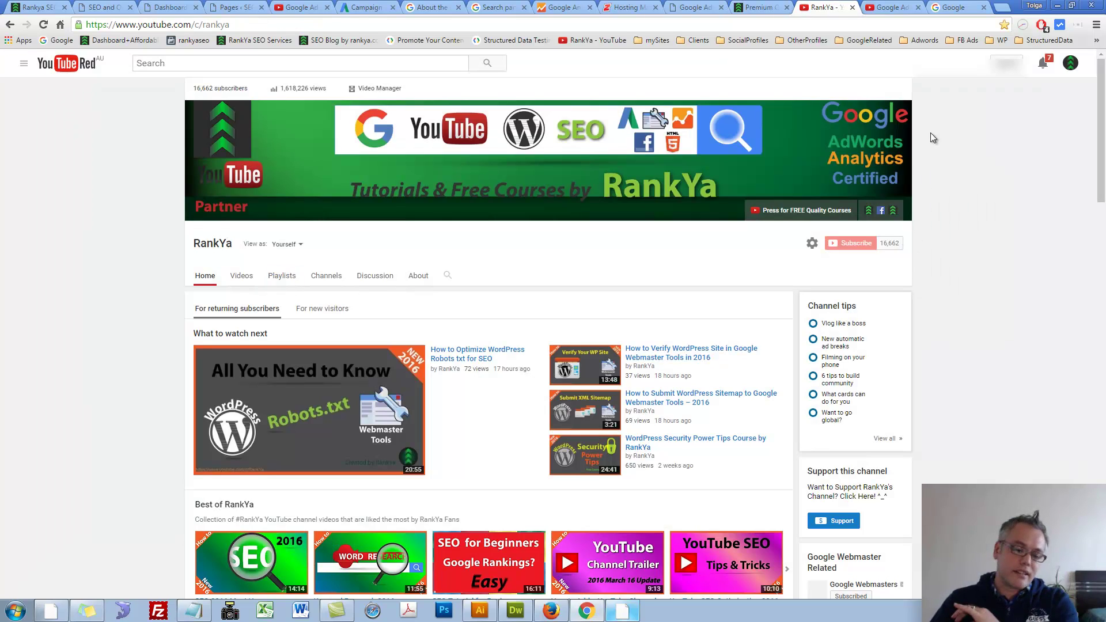
click(882, 7)
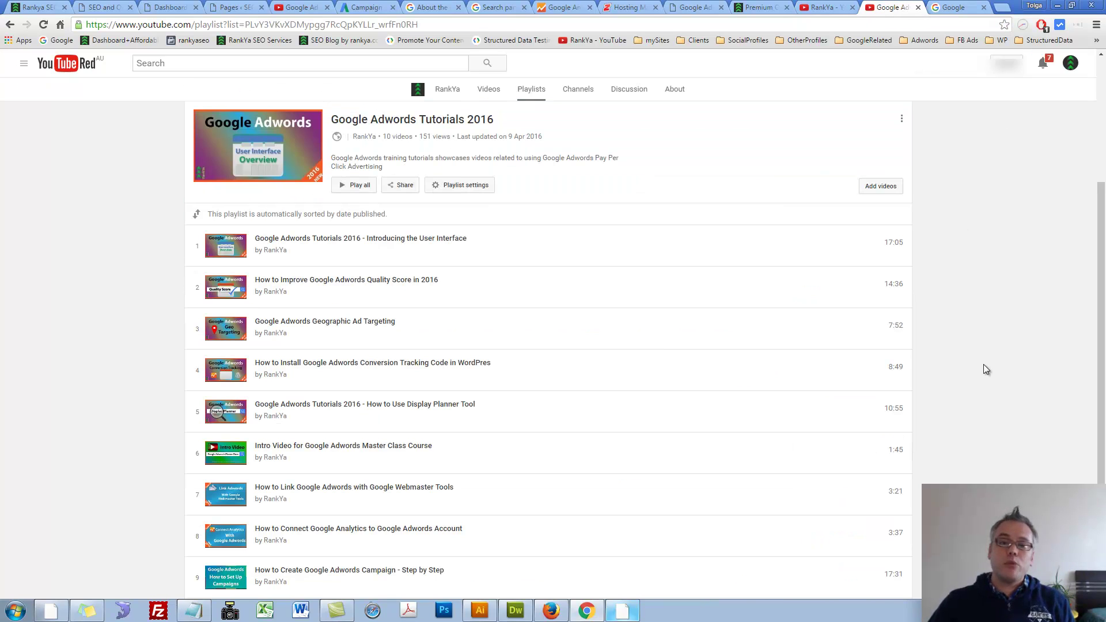